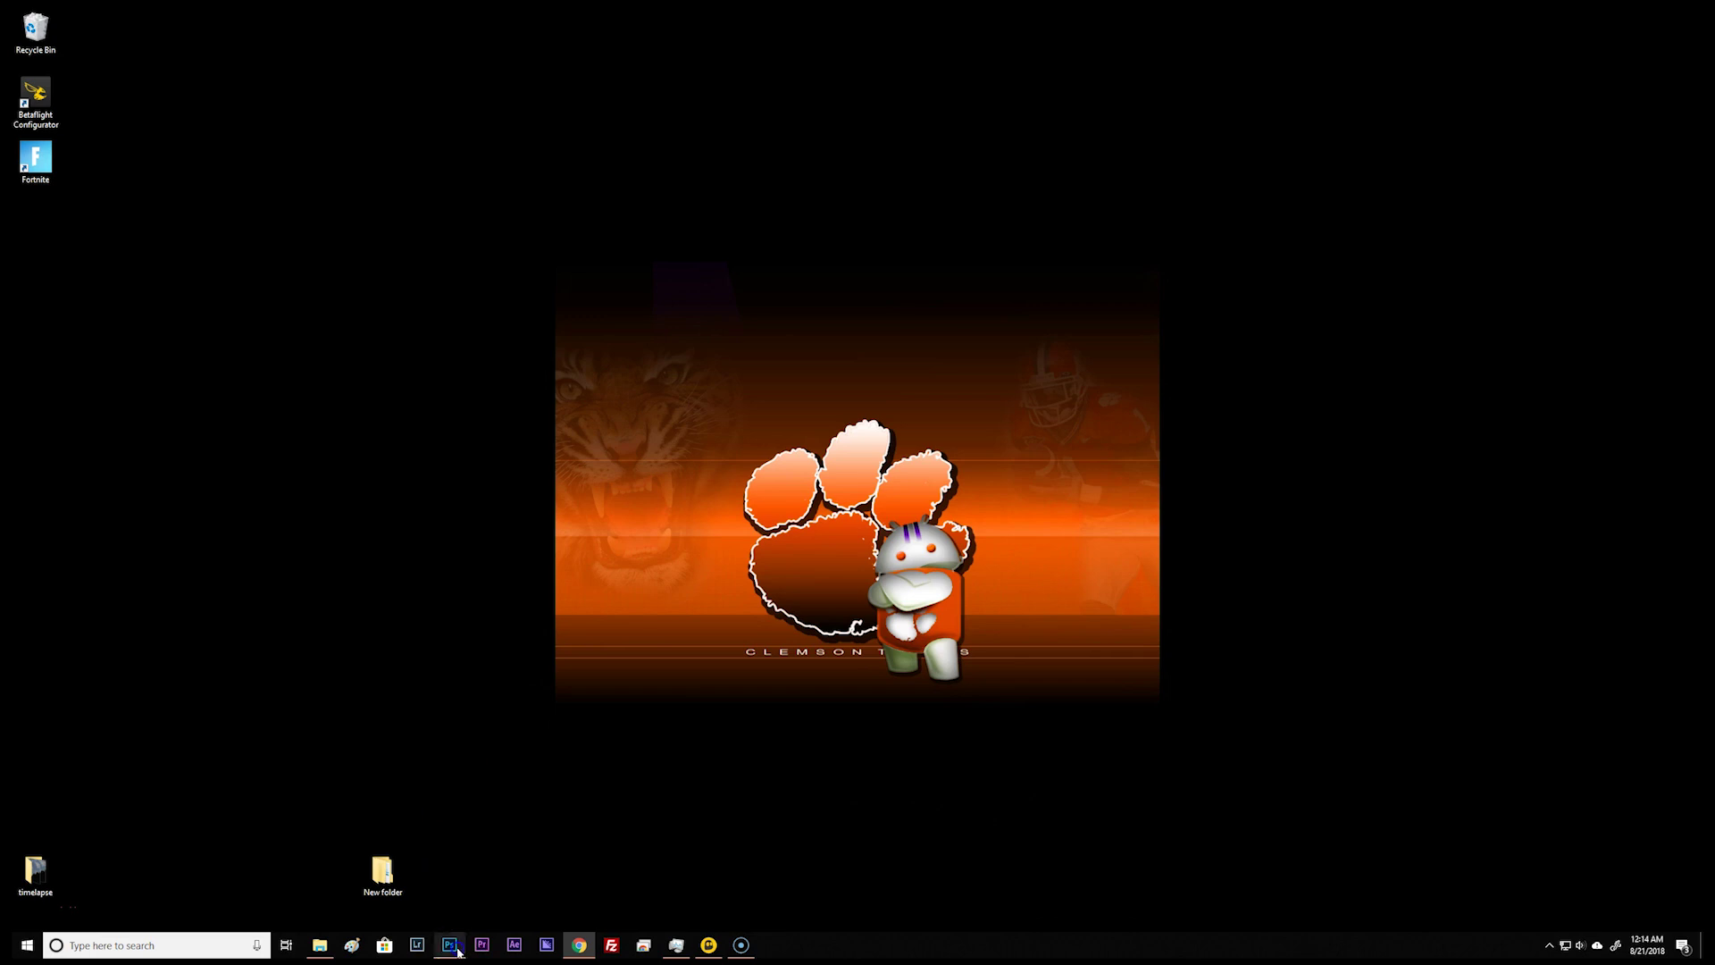
- Switch to Photoshop from the taskbar with the night street photo open
{"action": "left_click", "coordinate": [450, 945]}
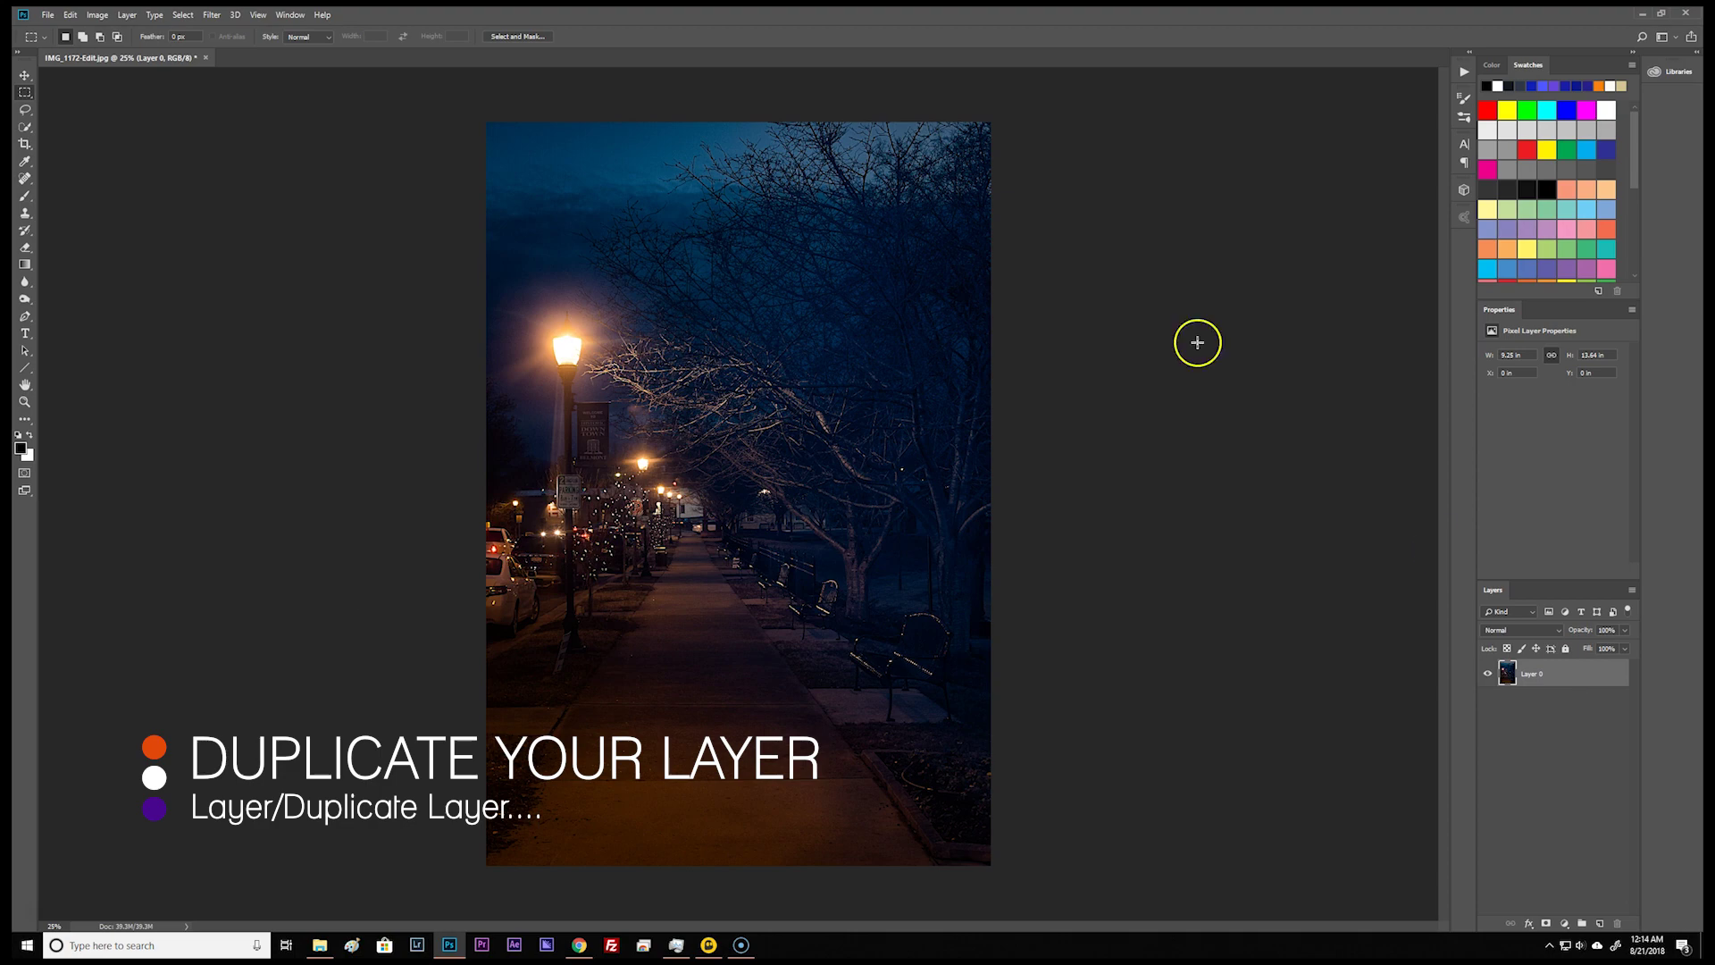
- Duplicate the street photo layer as Layer 0 copy
{"action": "left_click", "coordinate": [124, 16]}
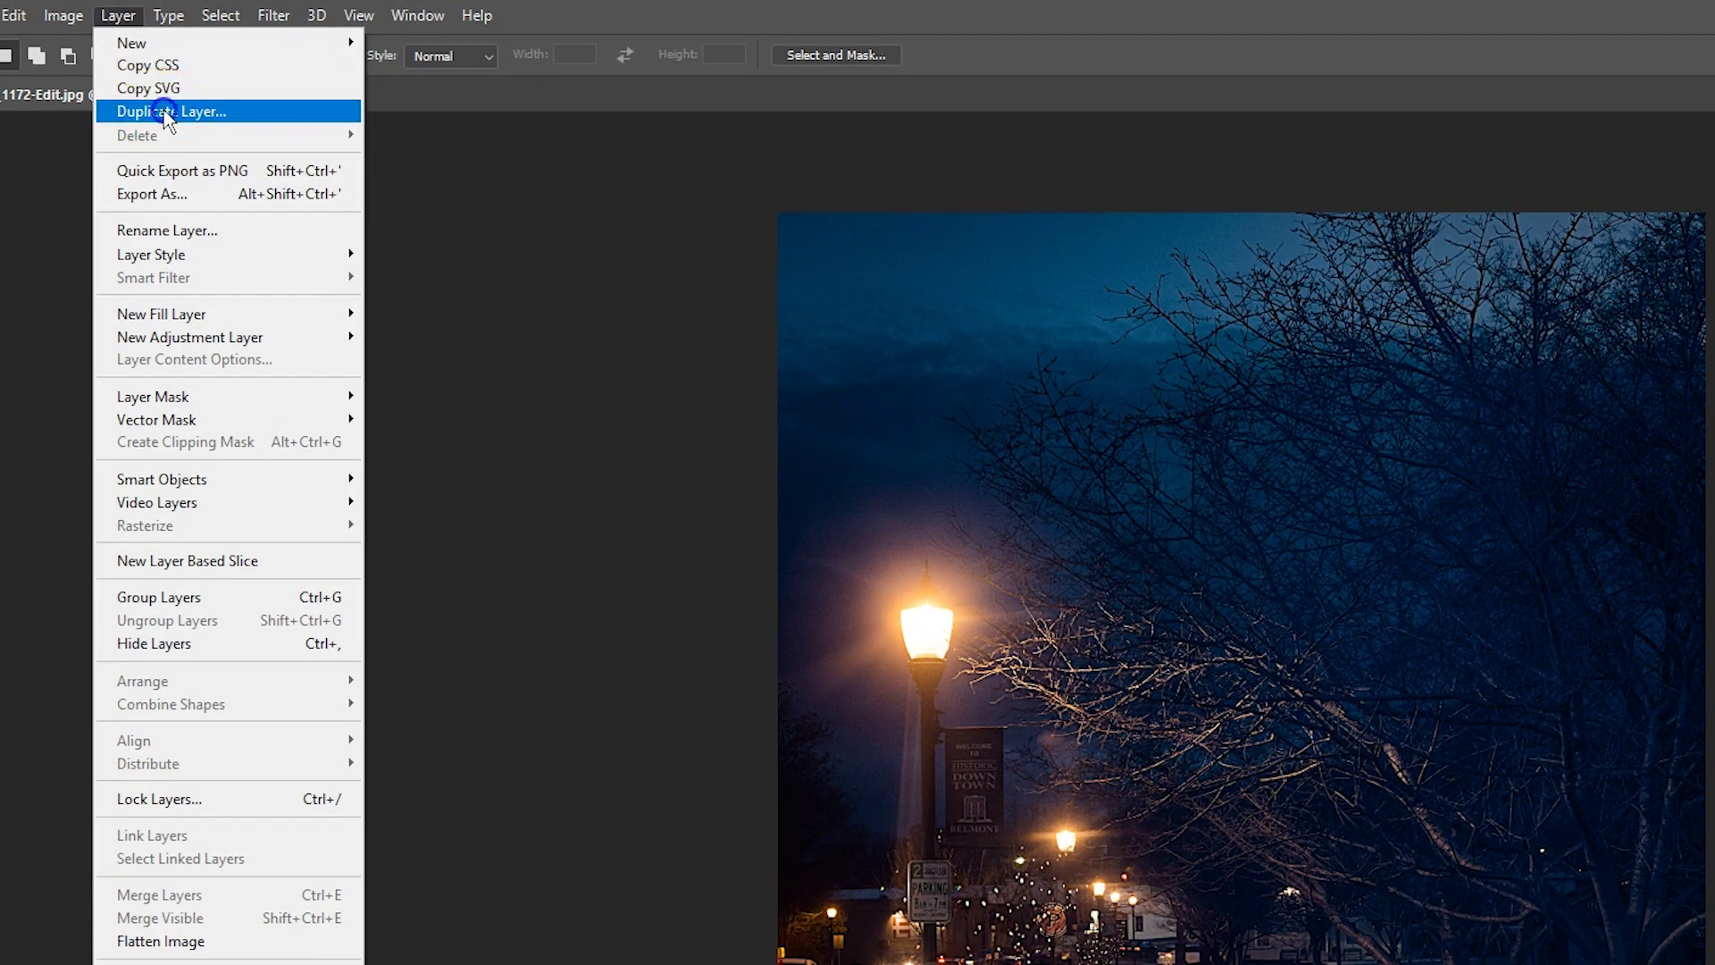
{"action": "left_click", "coordinate": [166, 111]}
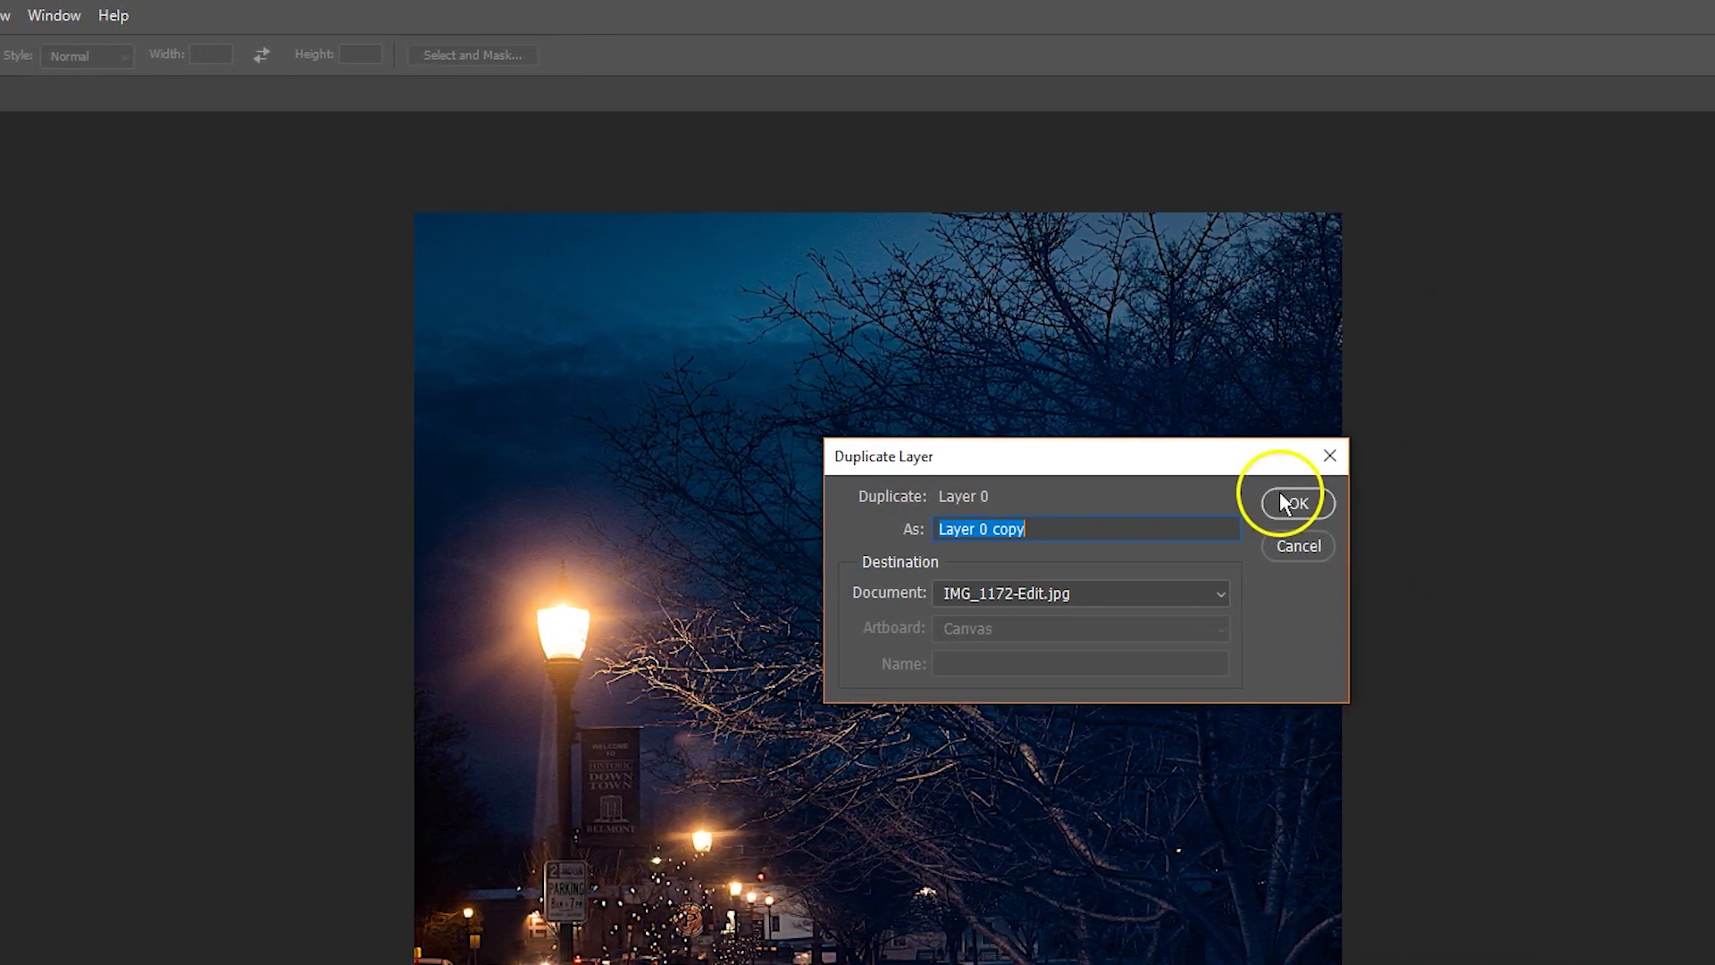
{"action": "left_click", "coordinate": [1247, 504]}
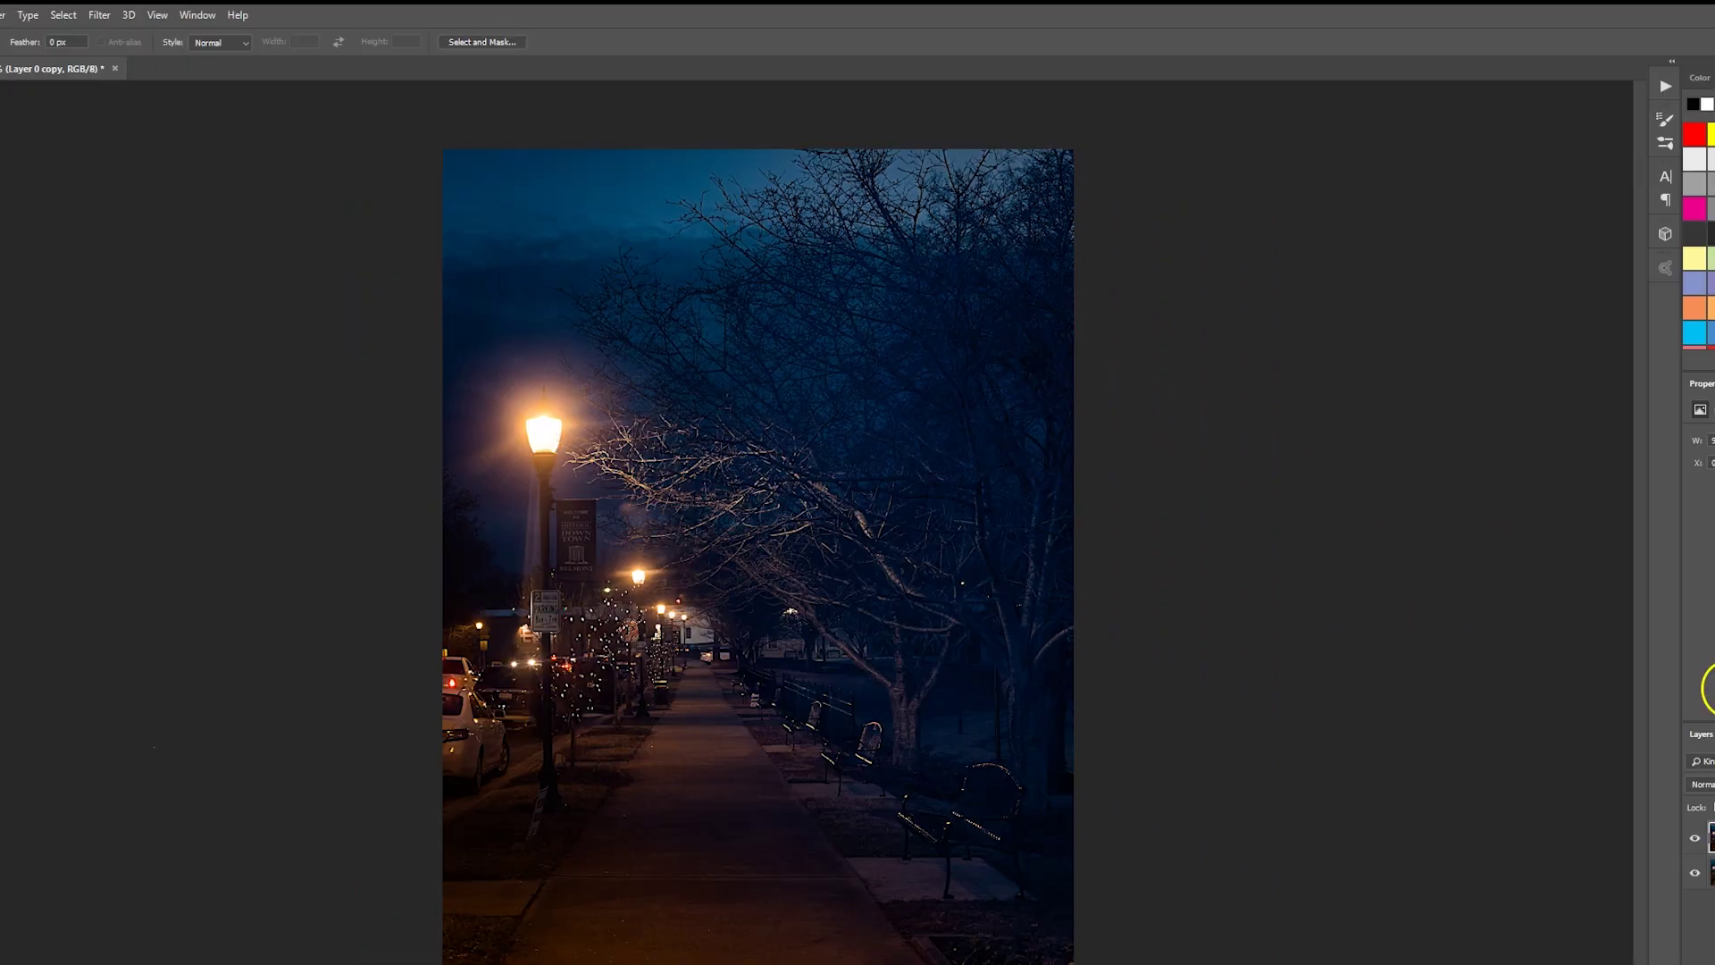
- Rename the bottom layer to ORIGINAL and add a blank layer above Layer 0 copy
{"action": "double_click", "coordinate": [1711, 689]}
{"action": "type", "text": "ORIGINAL"}
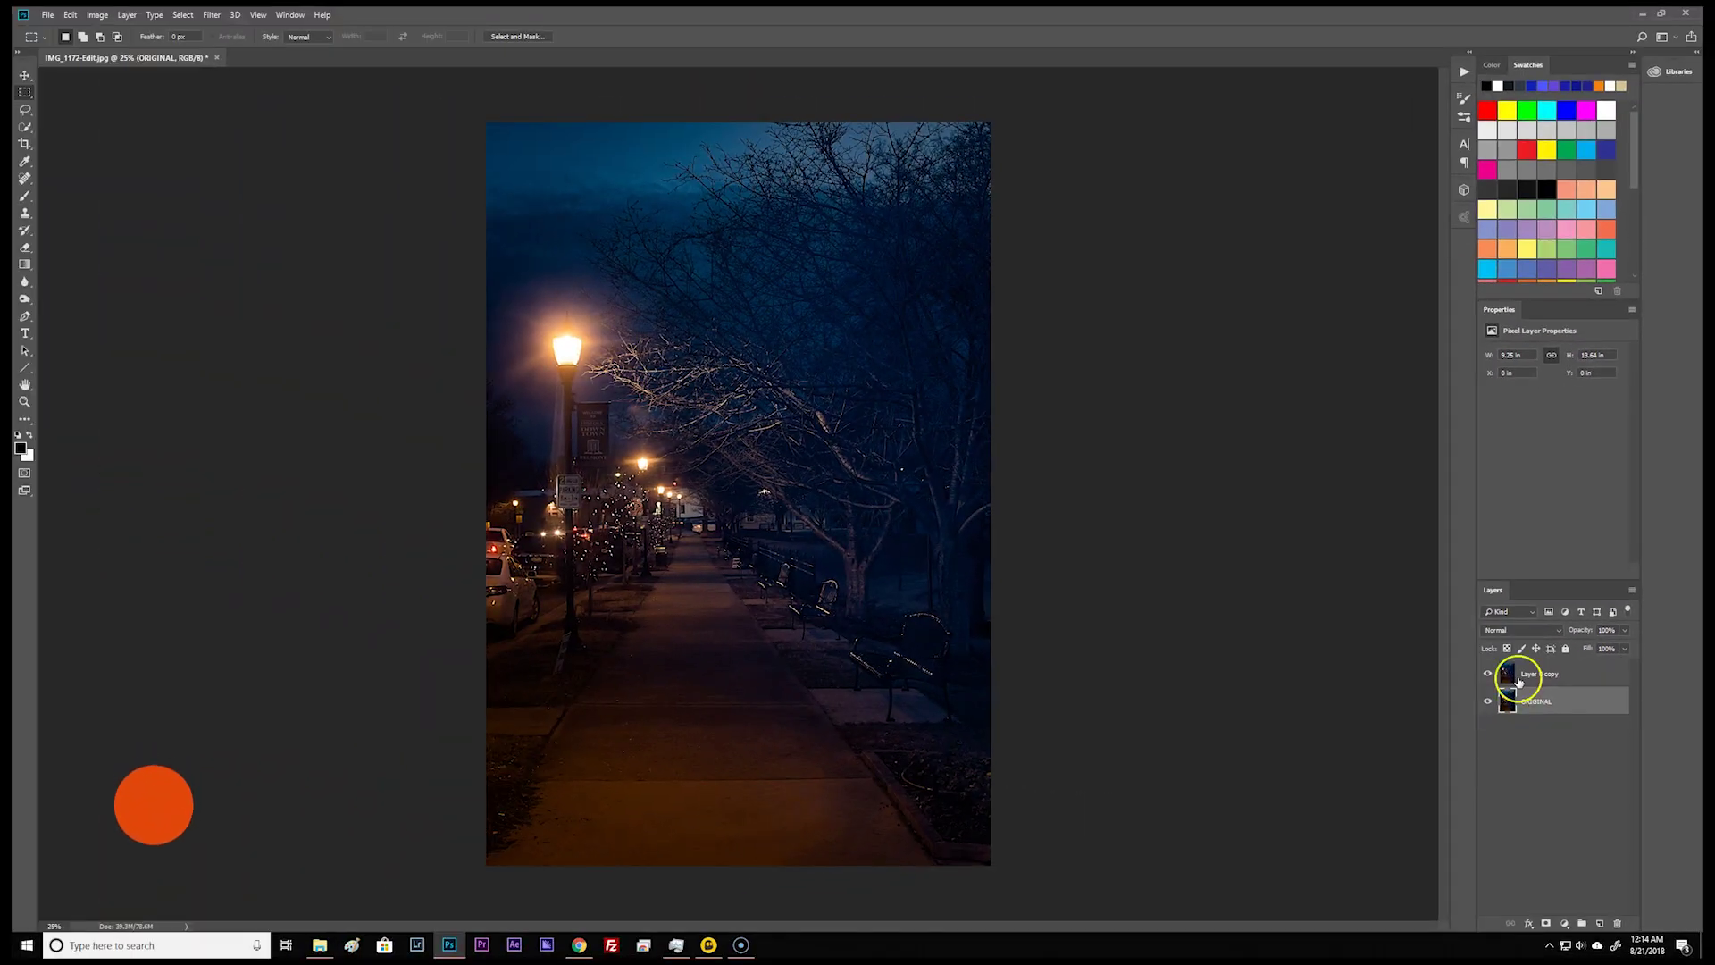
{"action": "left_click", "coordinate": [1572, 690]}
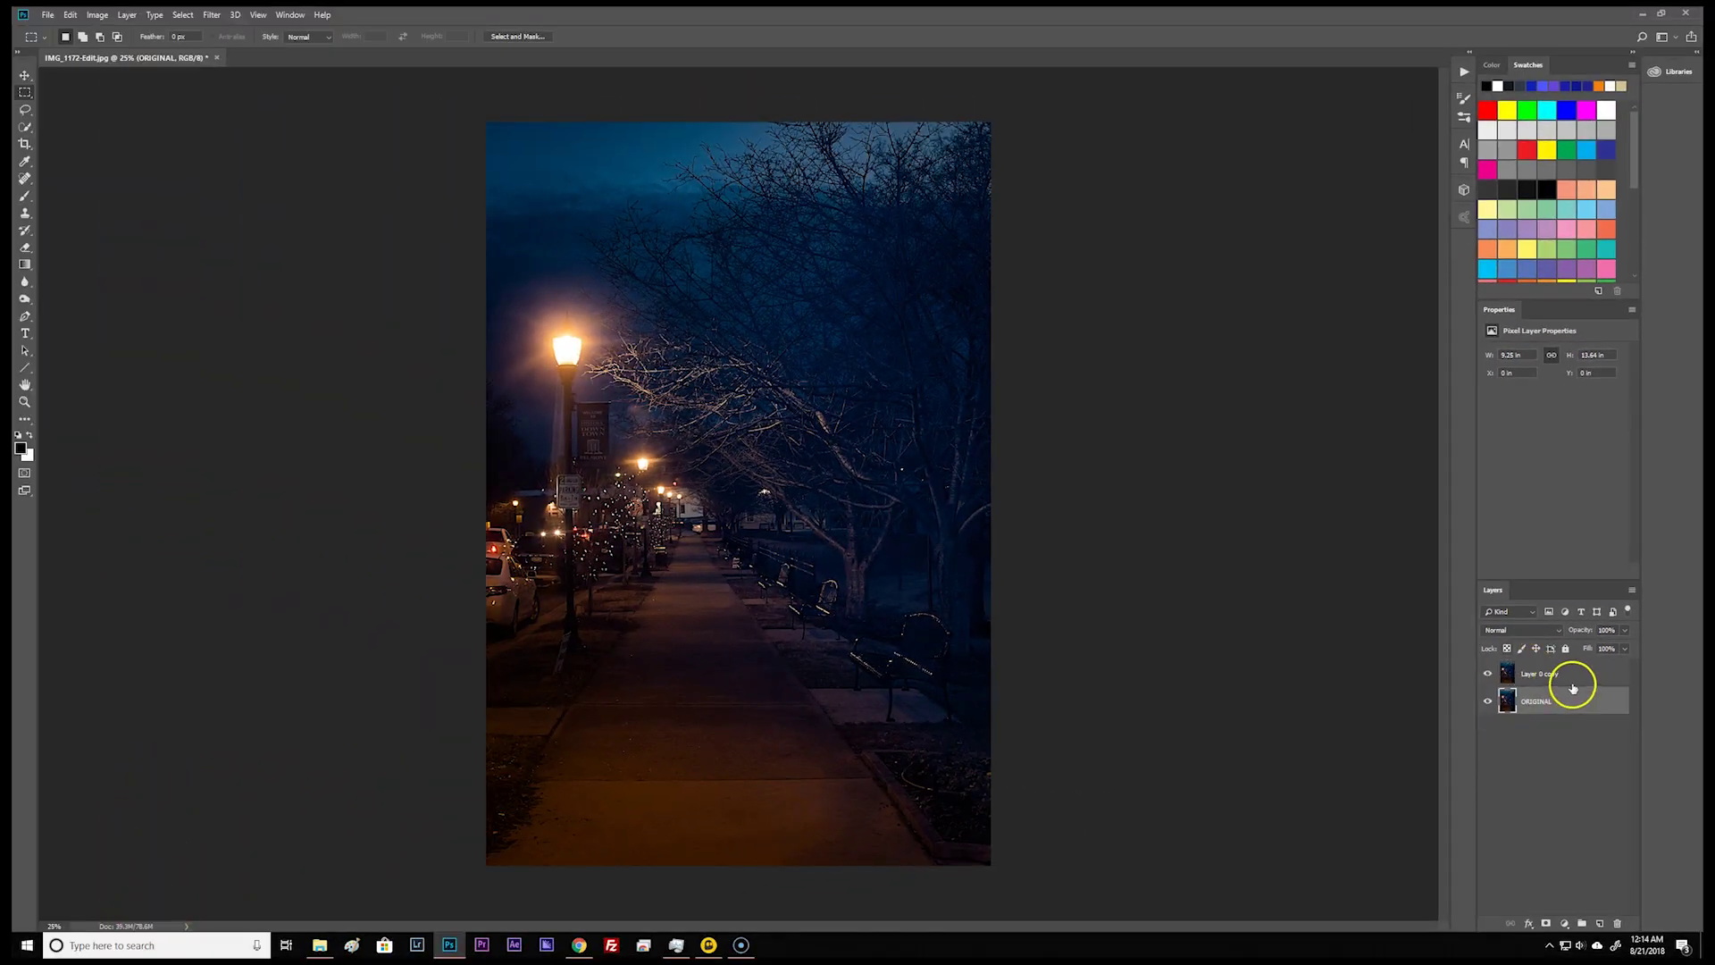
{"action": "left_click", "coordinate": [1573, 676]}
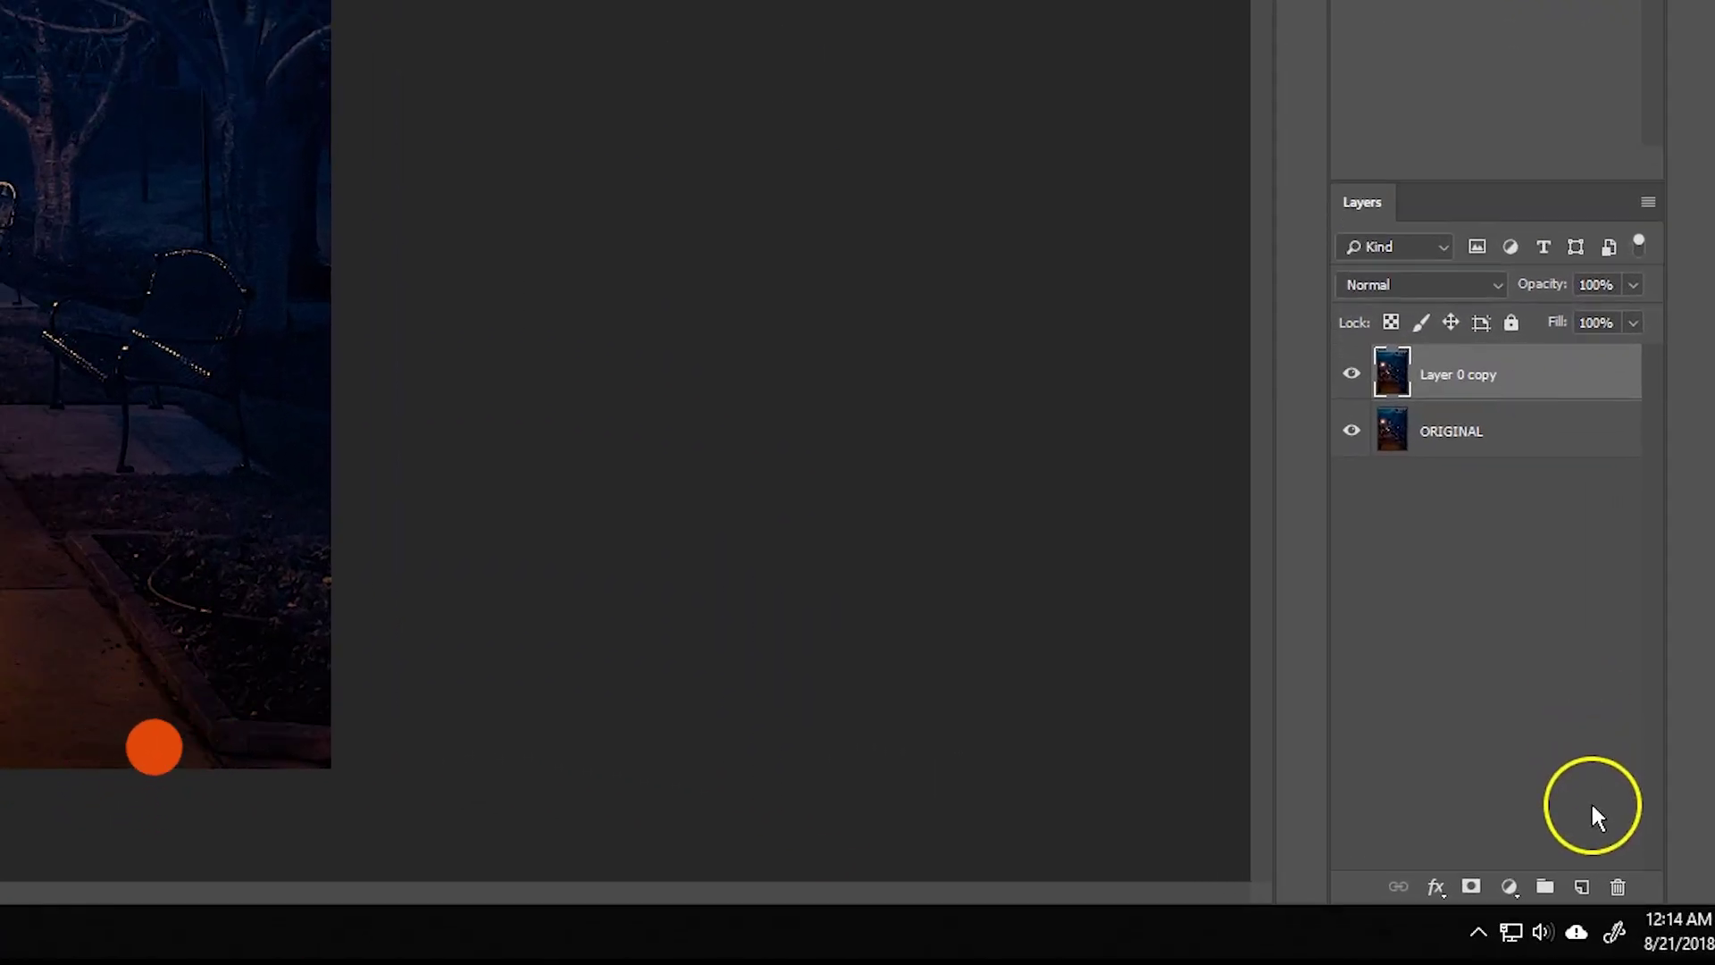
{"action": "left_click", "coordinate": [1580, 888]}
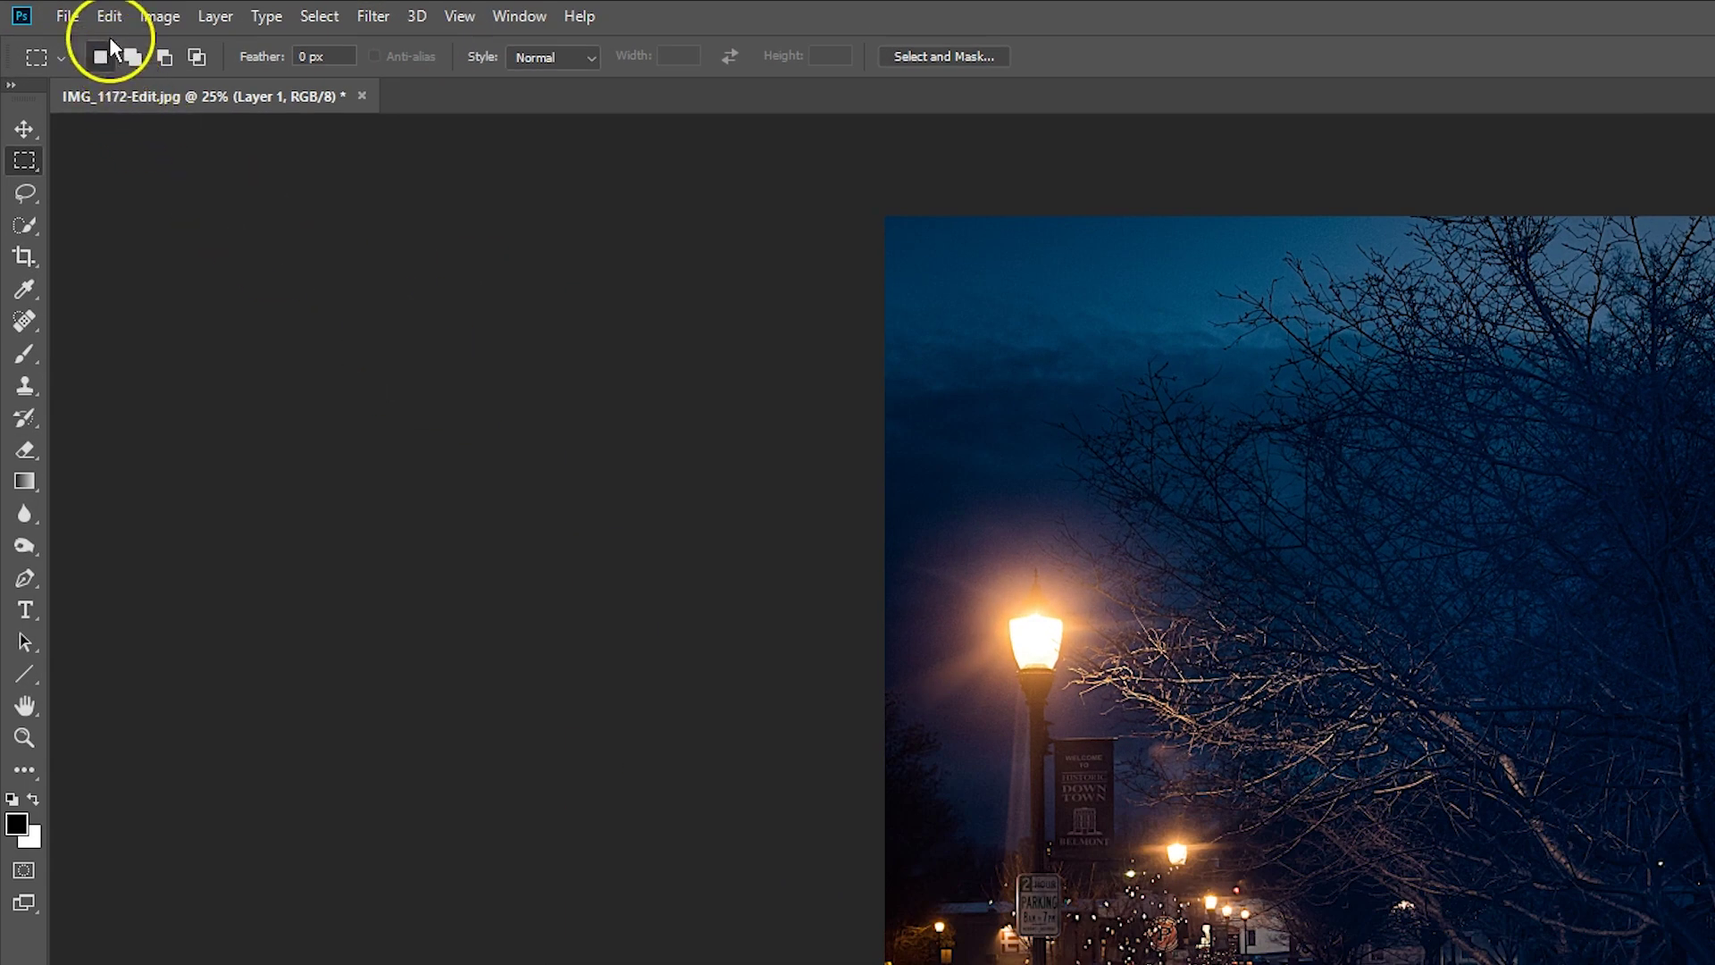
- Fill Layer 1 with solid white at Normal mode and 100% opacity
{"action": "left_click", "coordinate": [107, 16]}
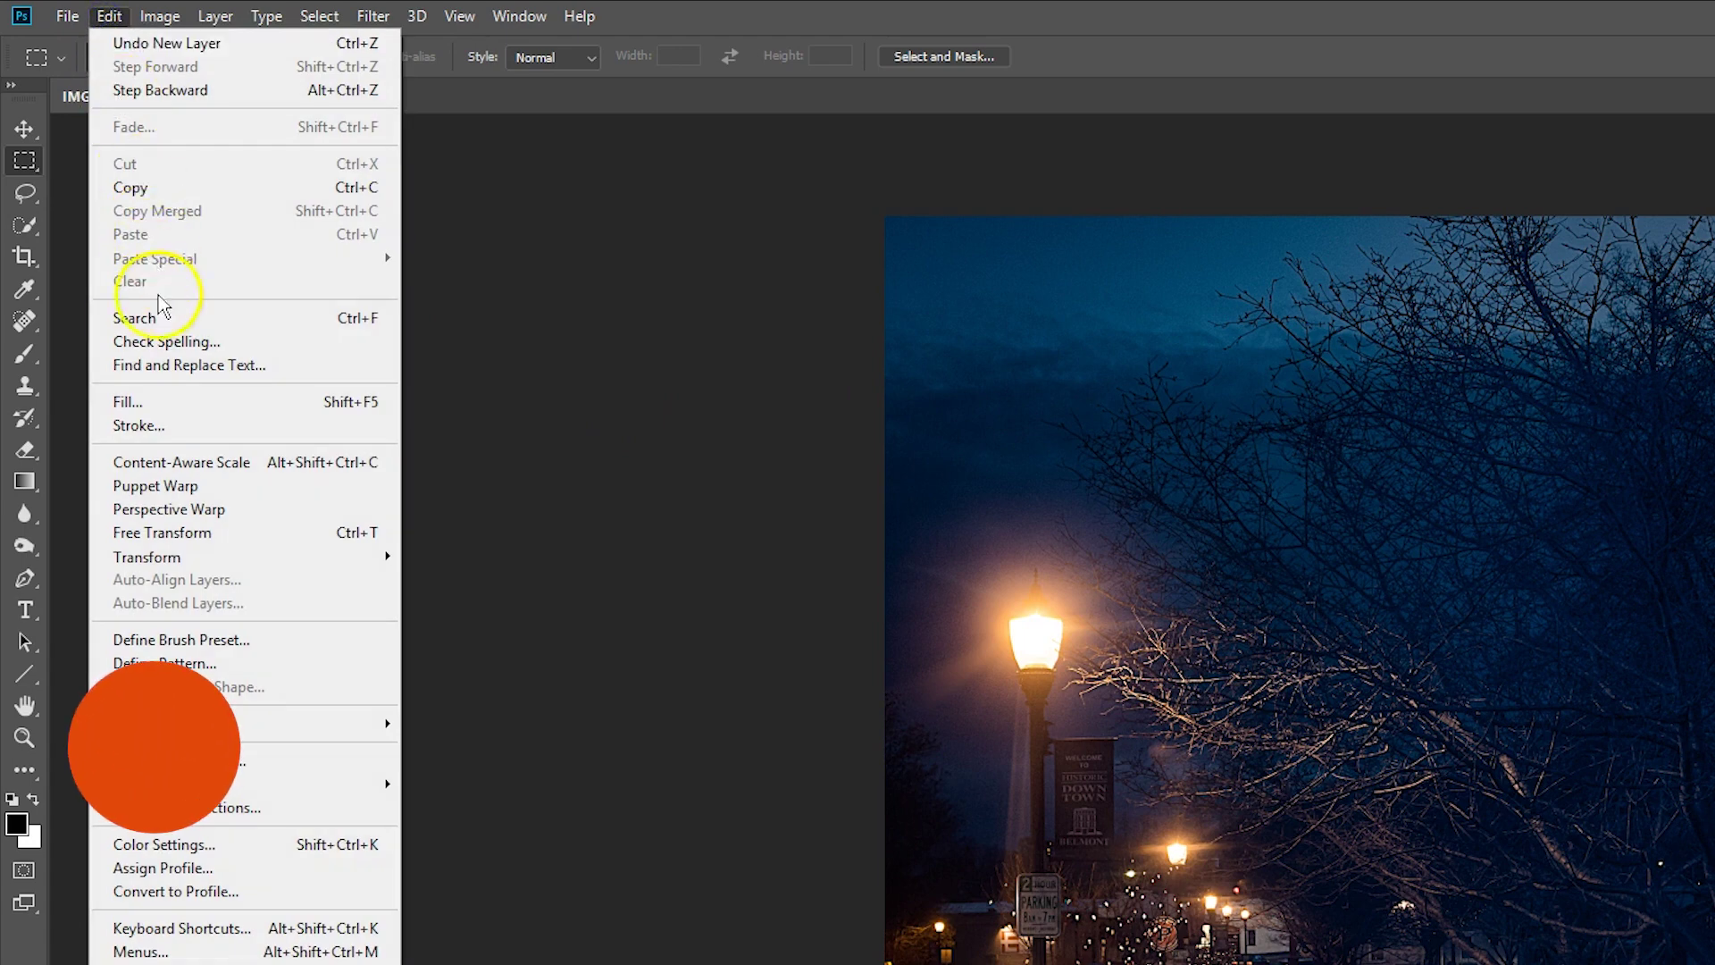
{"action": "left_click", "coordinate": [143, 402]}
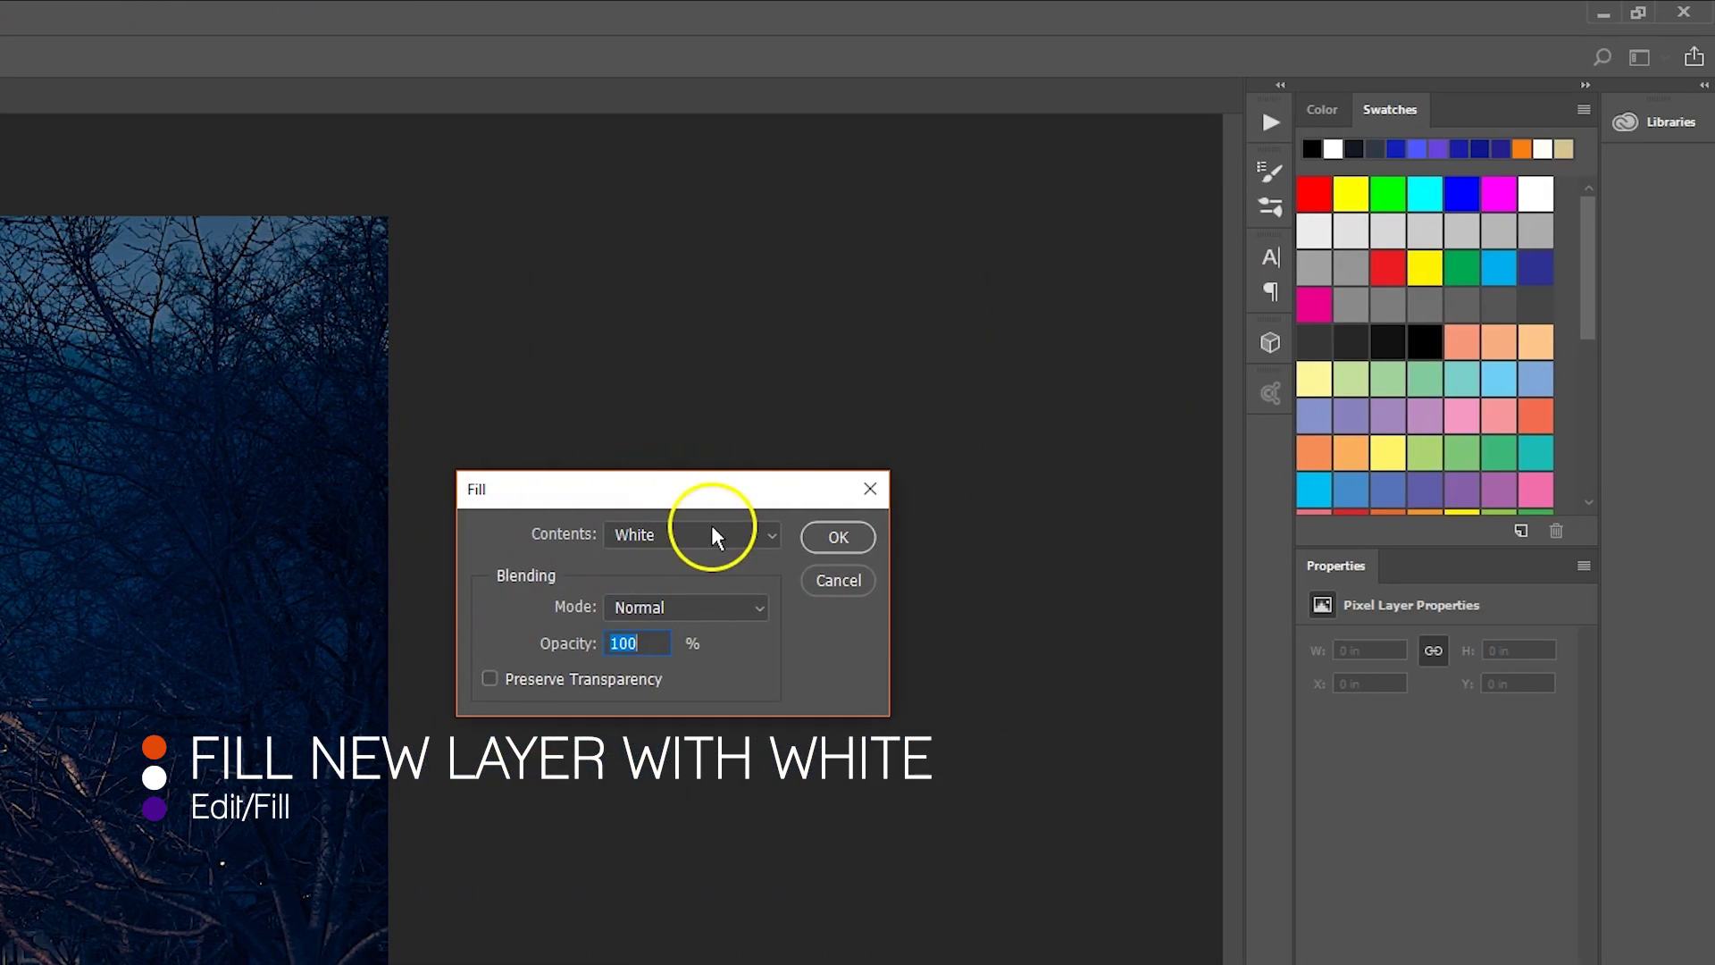
{"action": "left_click", "coordinate": [712, 536]}
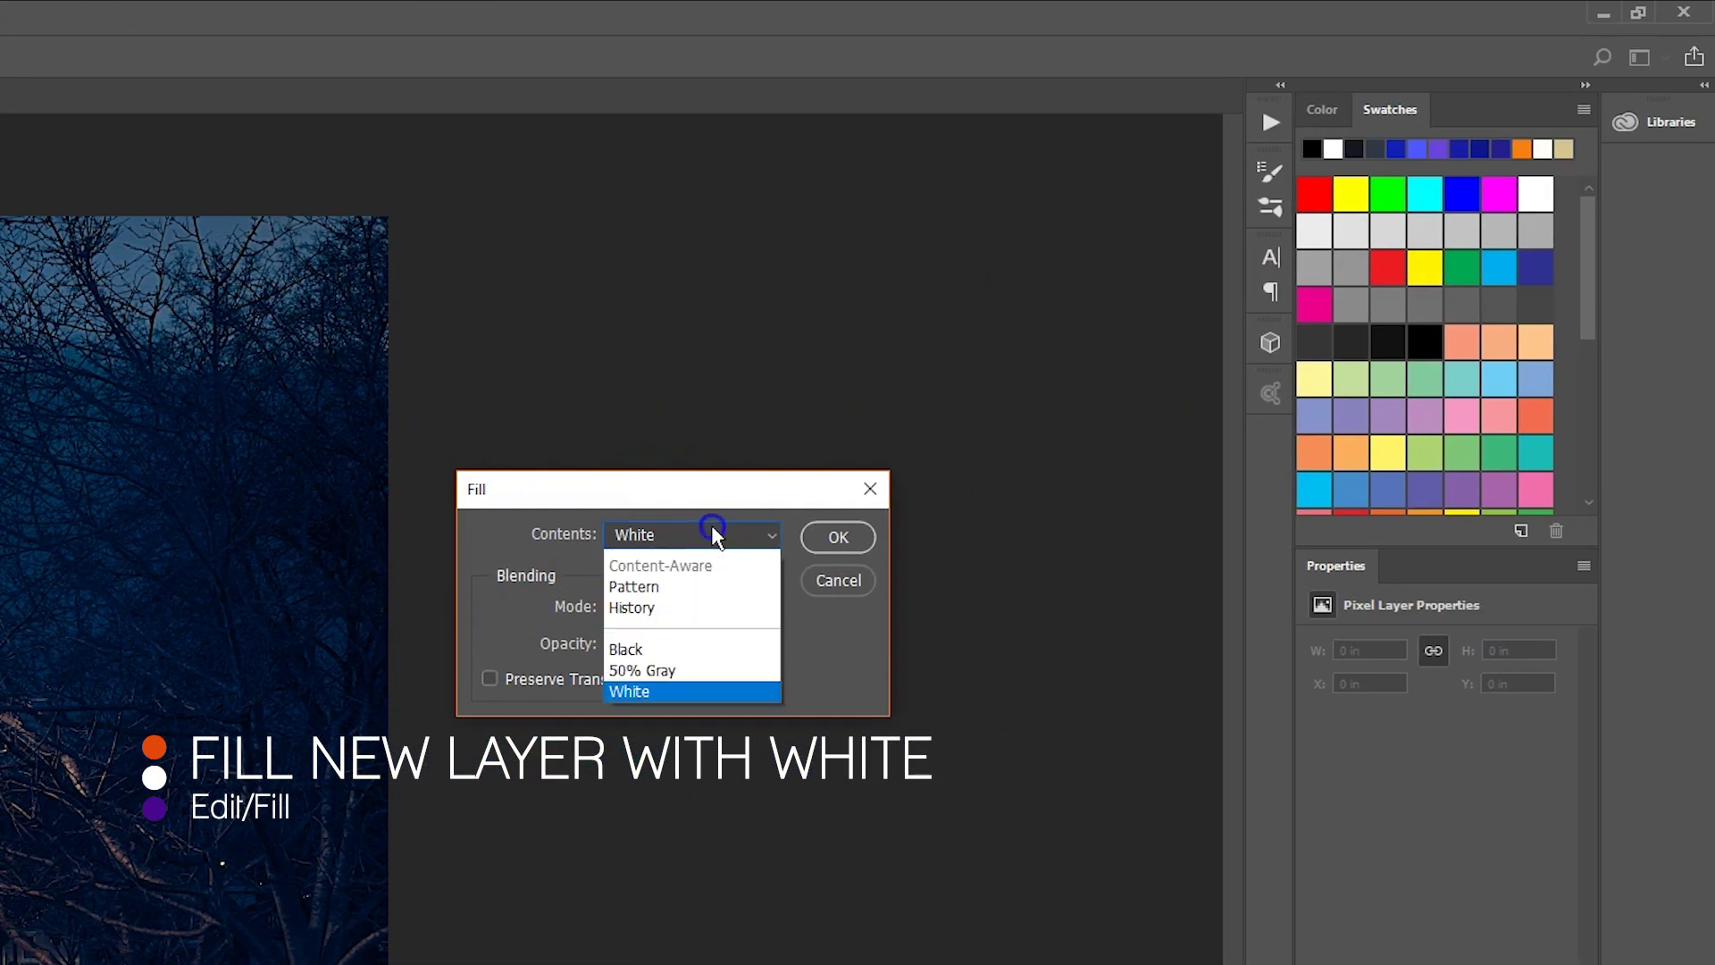
{"action": "left_click", "coordinate": [628, 767]}
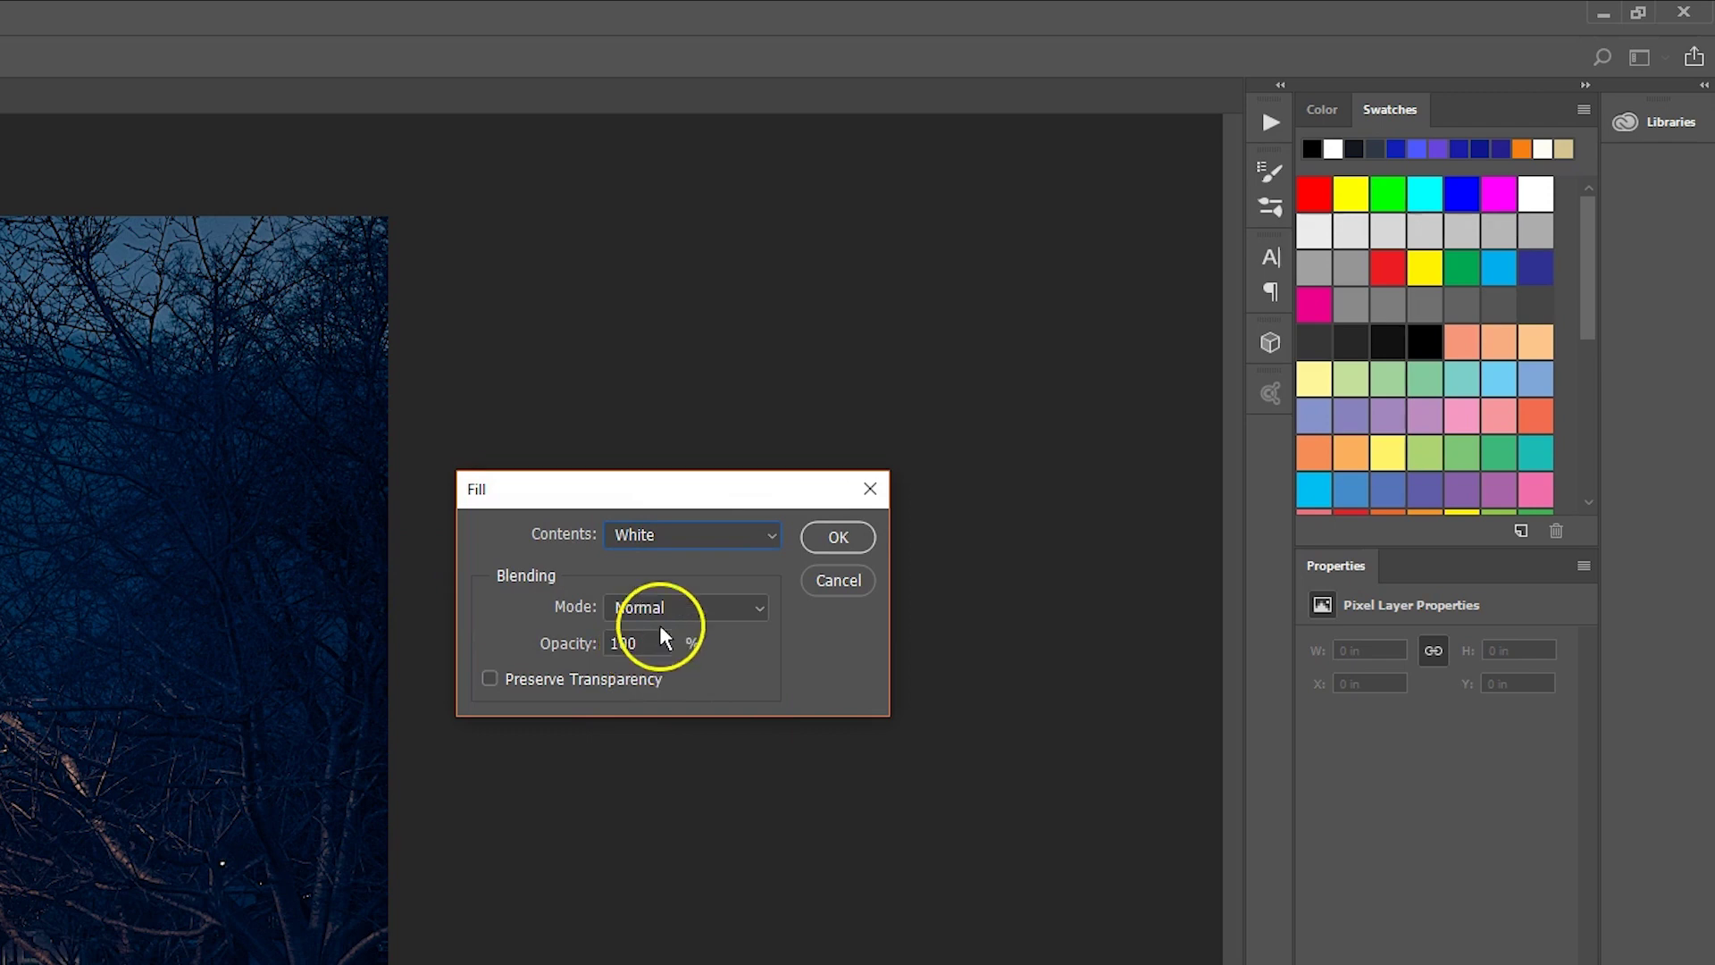
{"action": "left_click", "coordinate": [690, 606]}
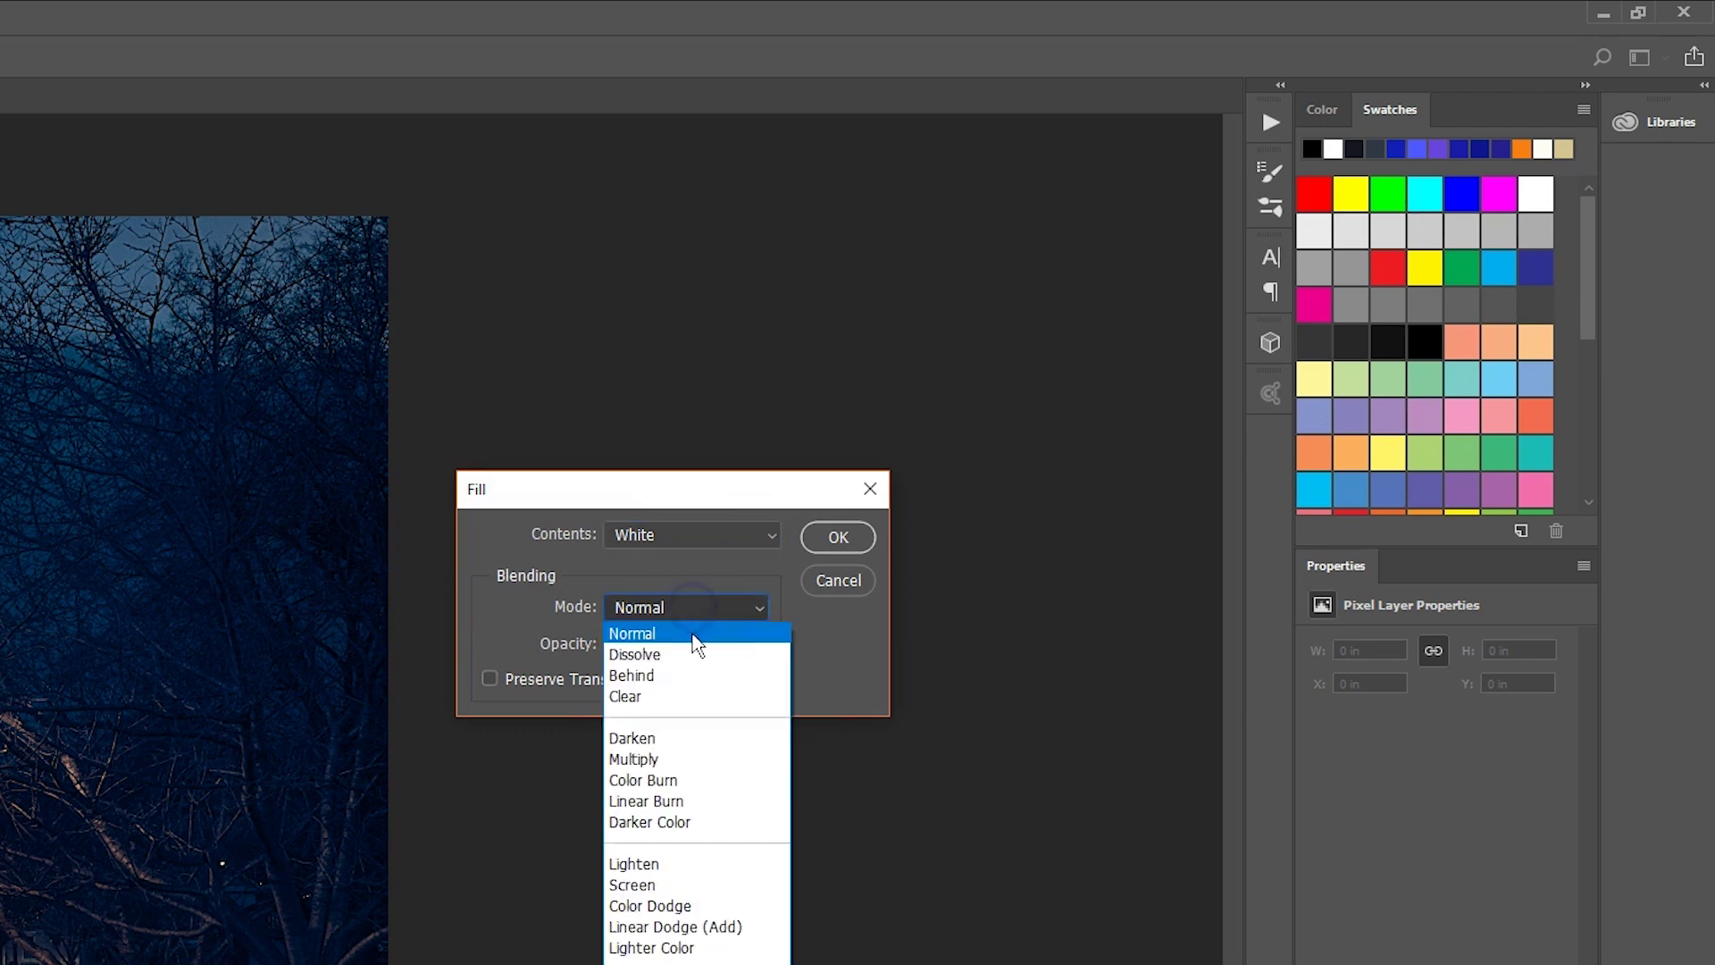
{"action": "left_click", "coordinate": [694, 636]}
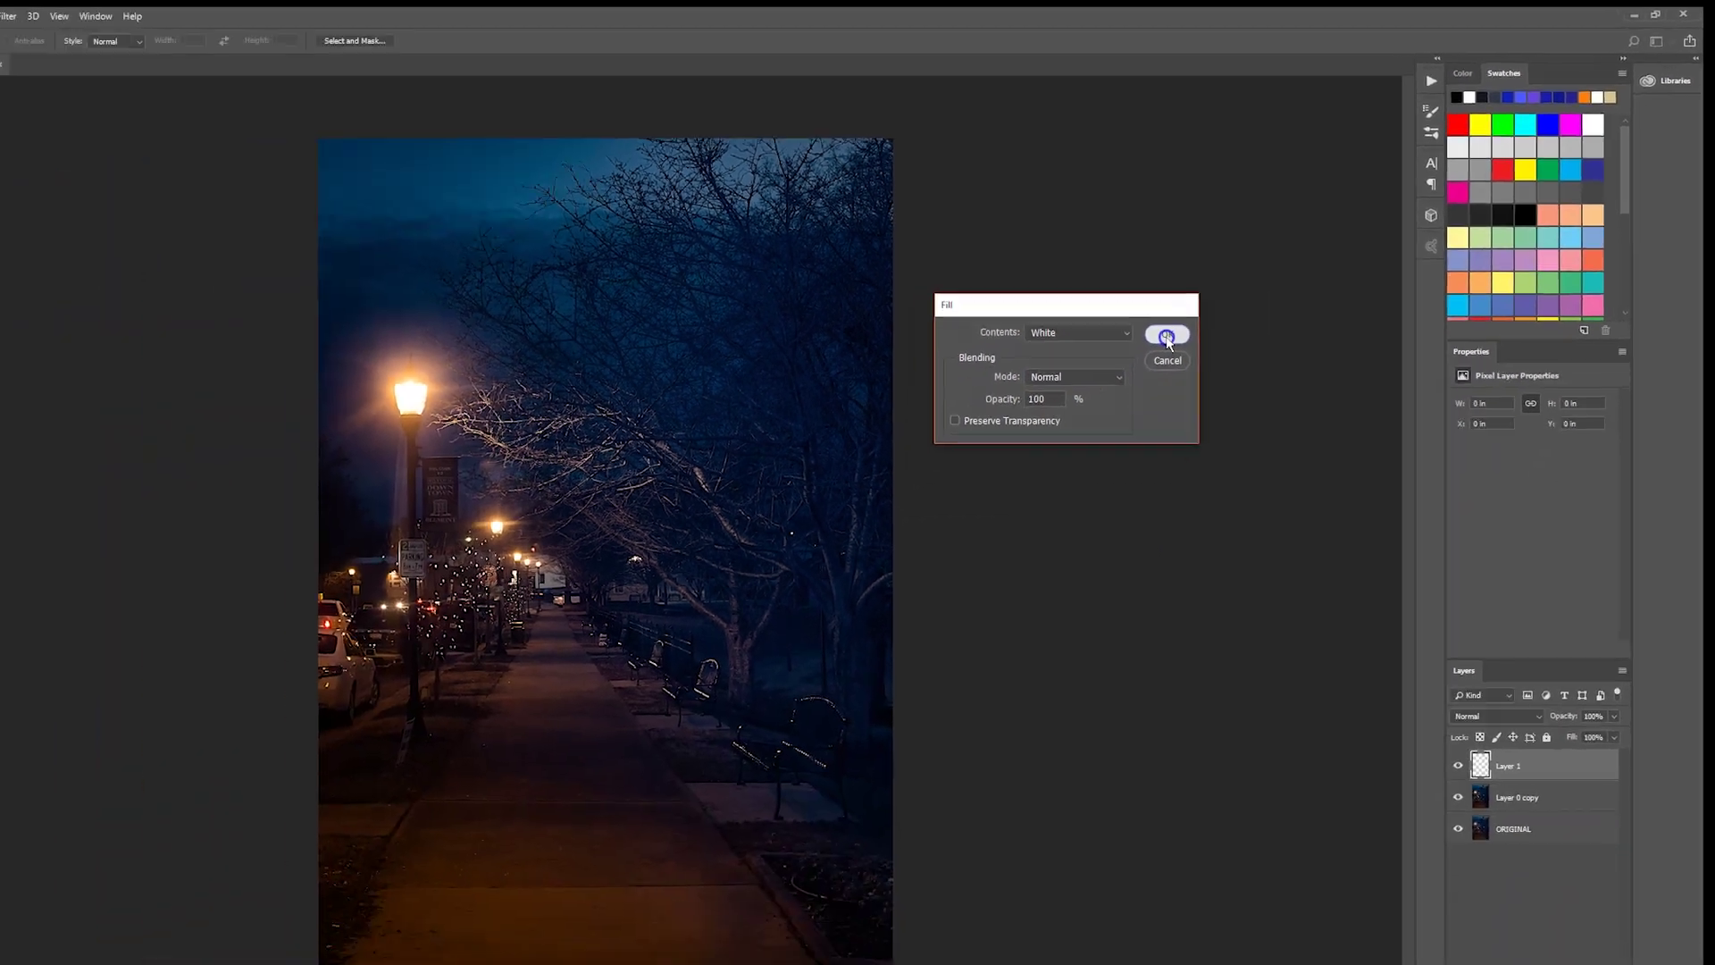
{"action": "left_click", "coordinate": [836, 539]}
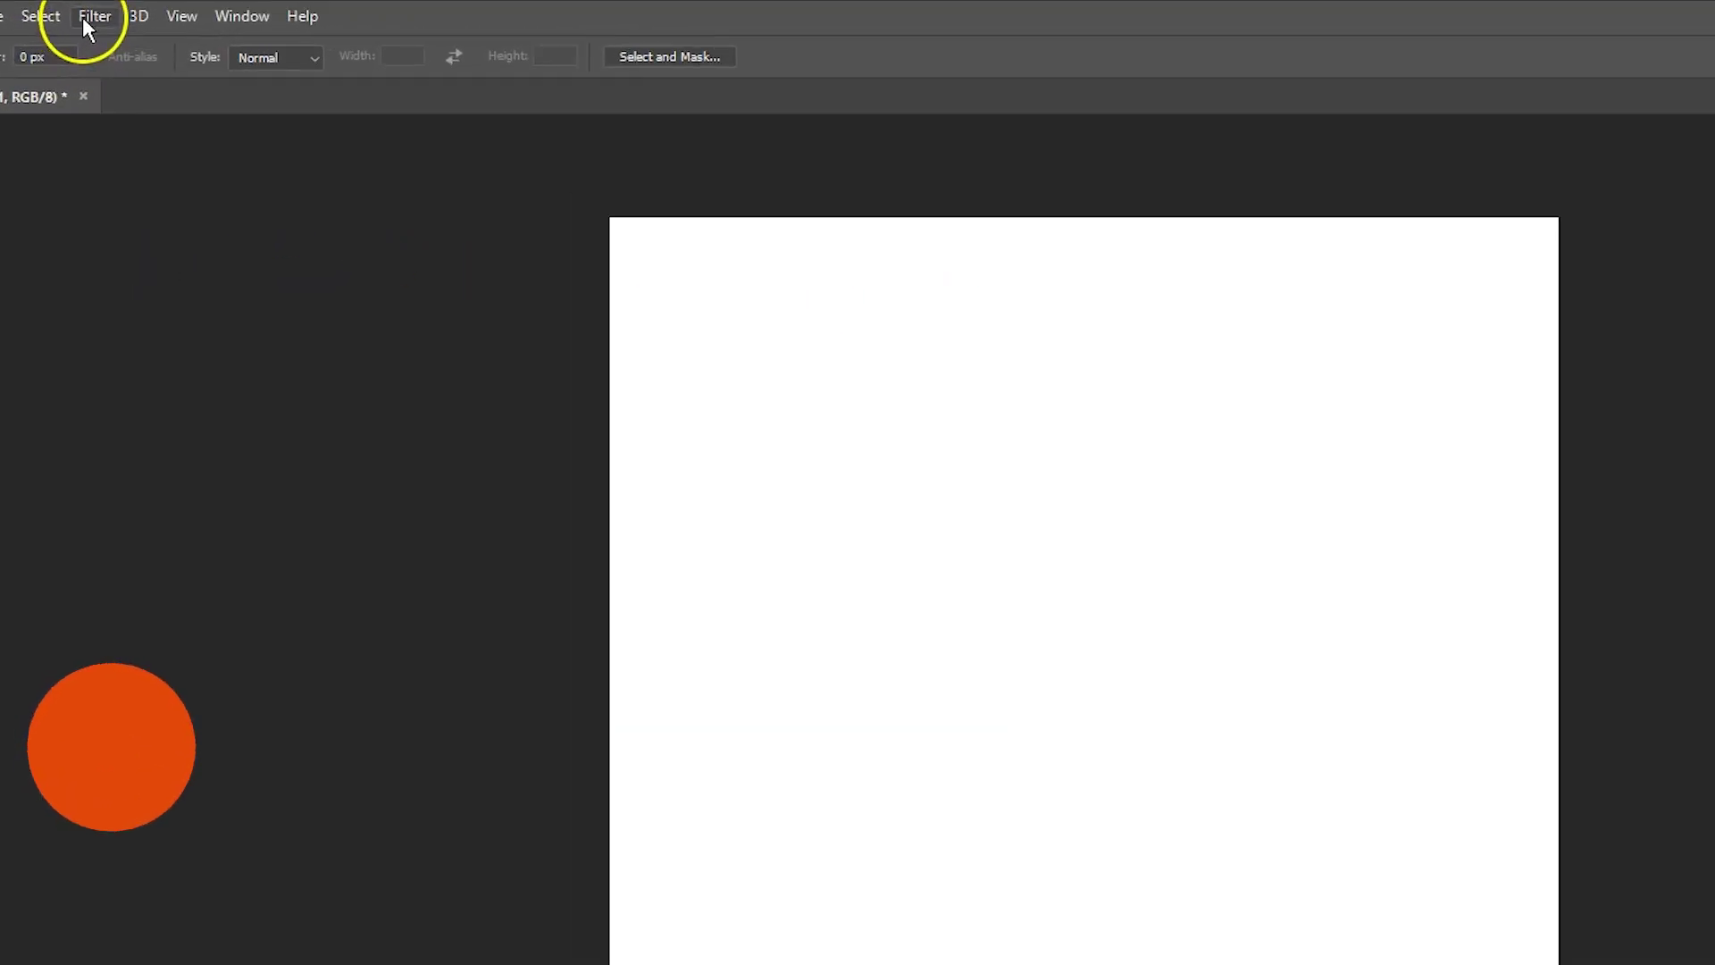
{"action": "left_click", "coordinate": [212, 15]}
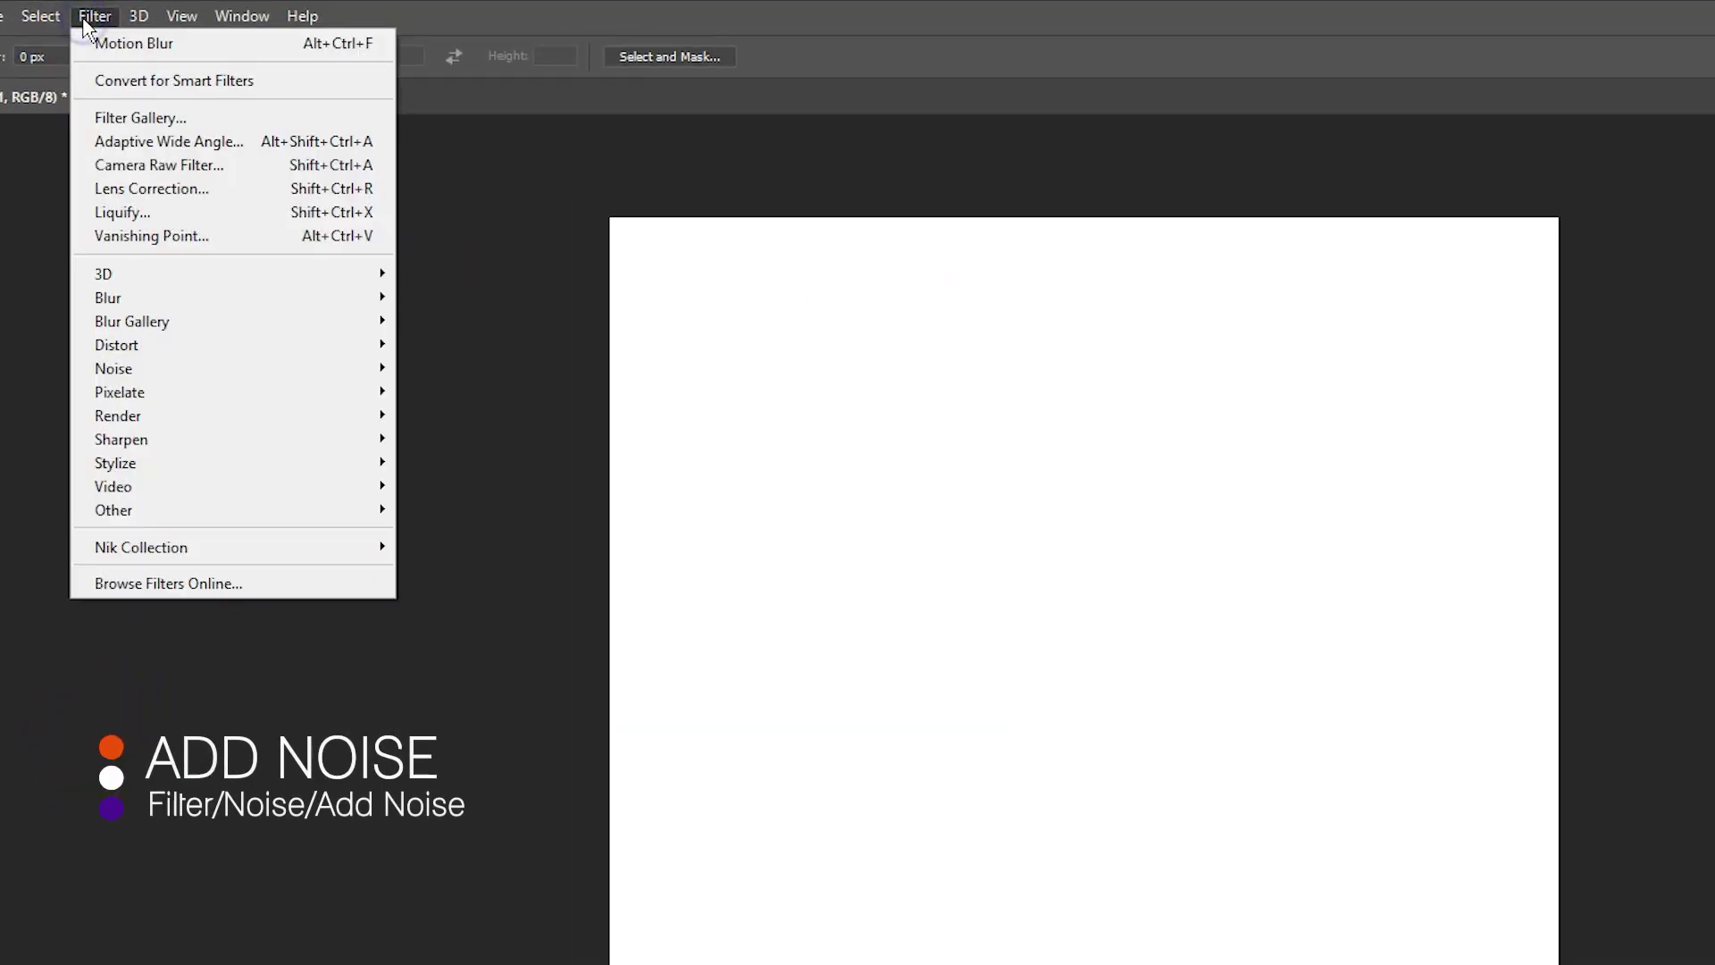
{"action": "mouse_move", "coordinate": [114, 367]}
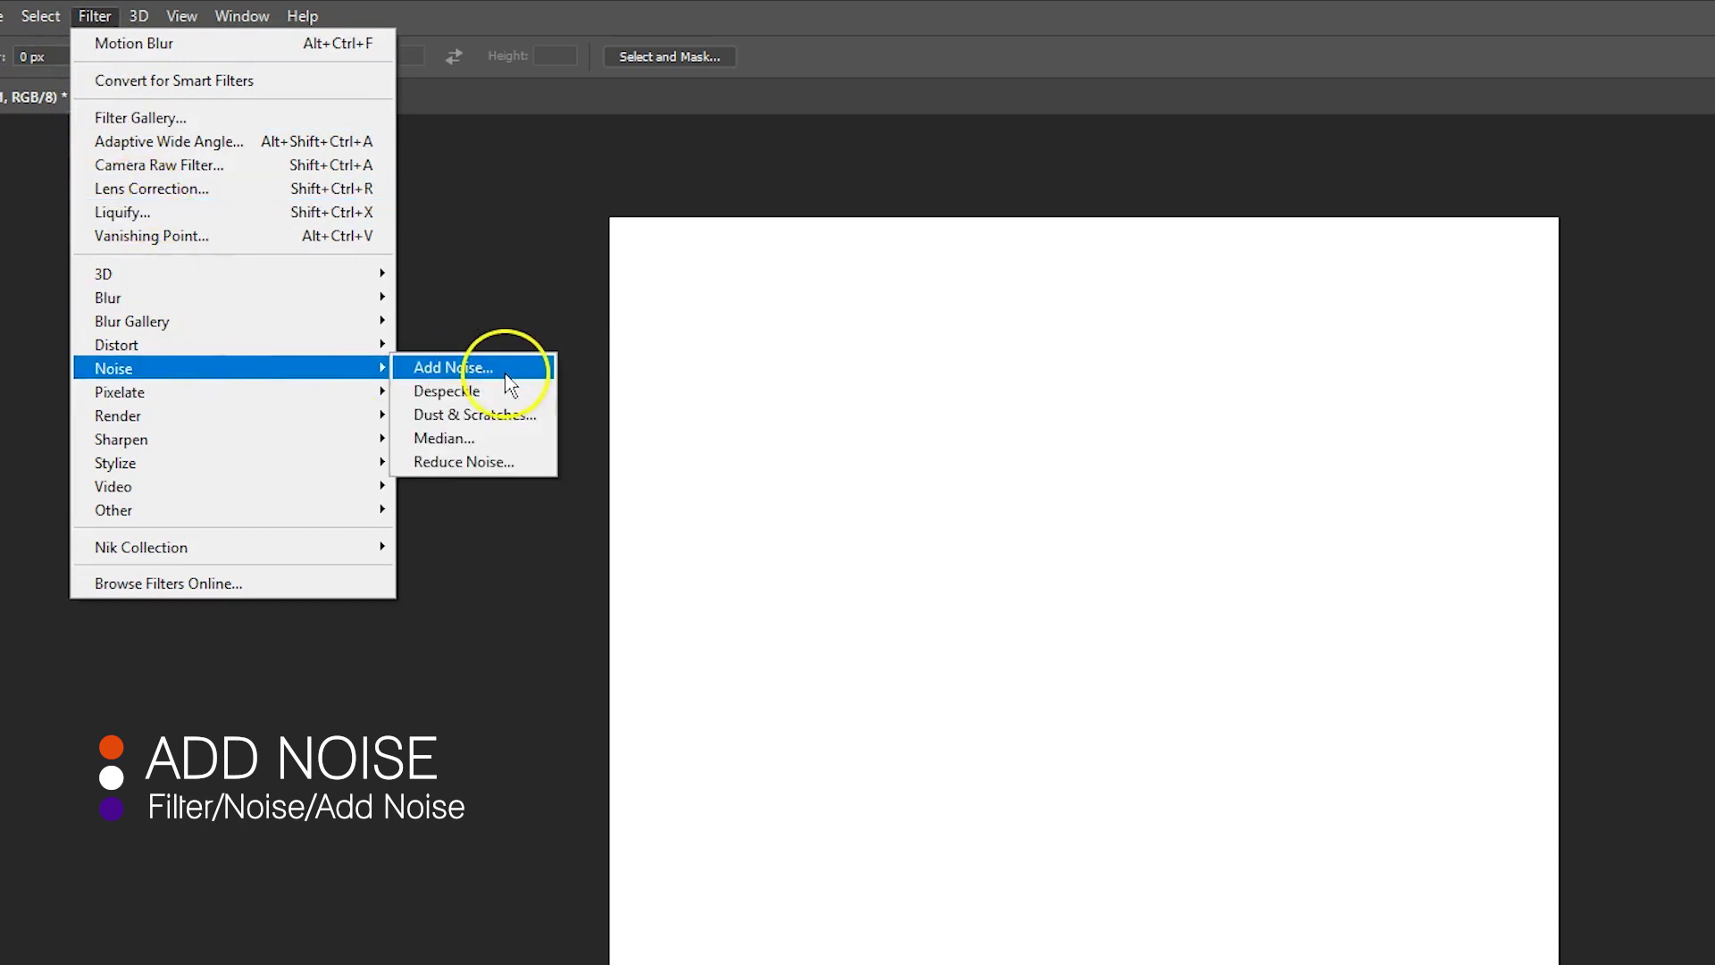
- Add monochromatic Gaussian noise at about 115% to the white Layer 1
{"action": "left_click", "coordinate": [503, 369]}
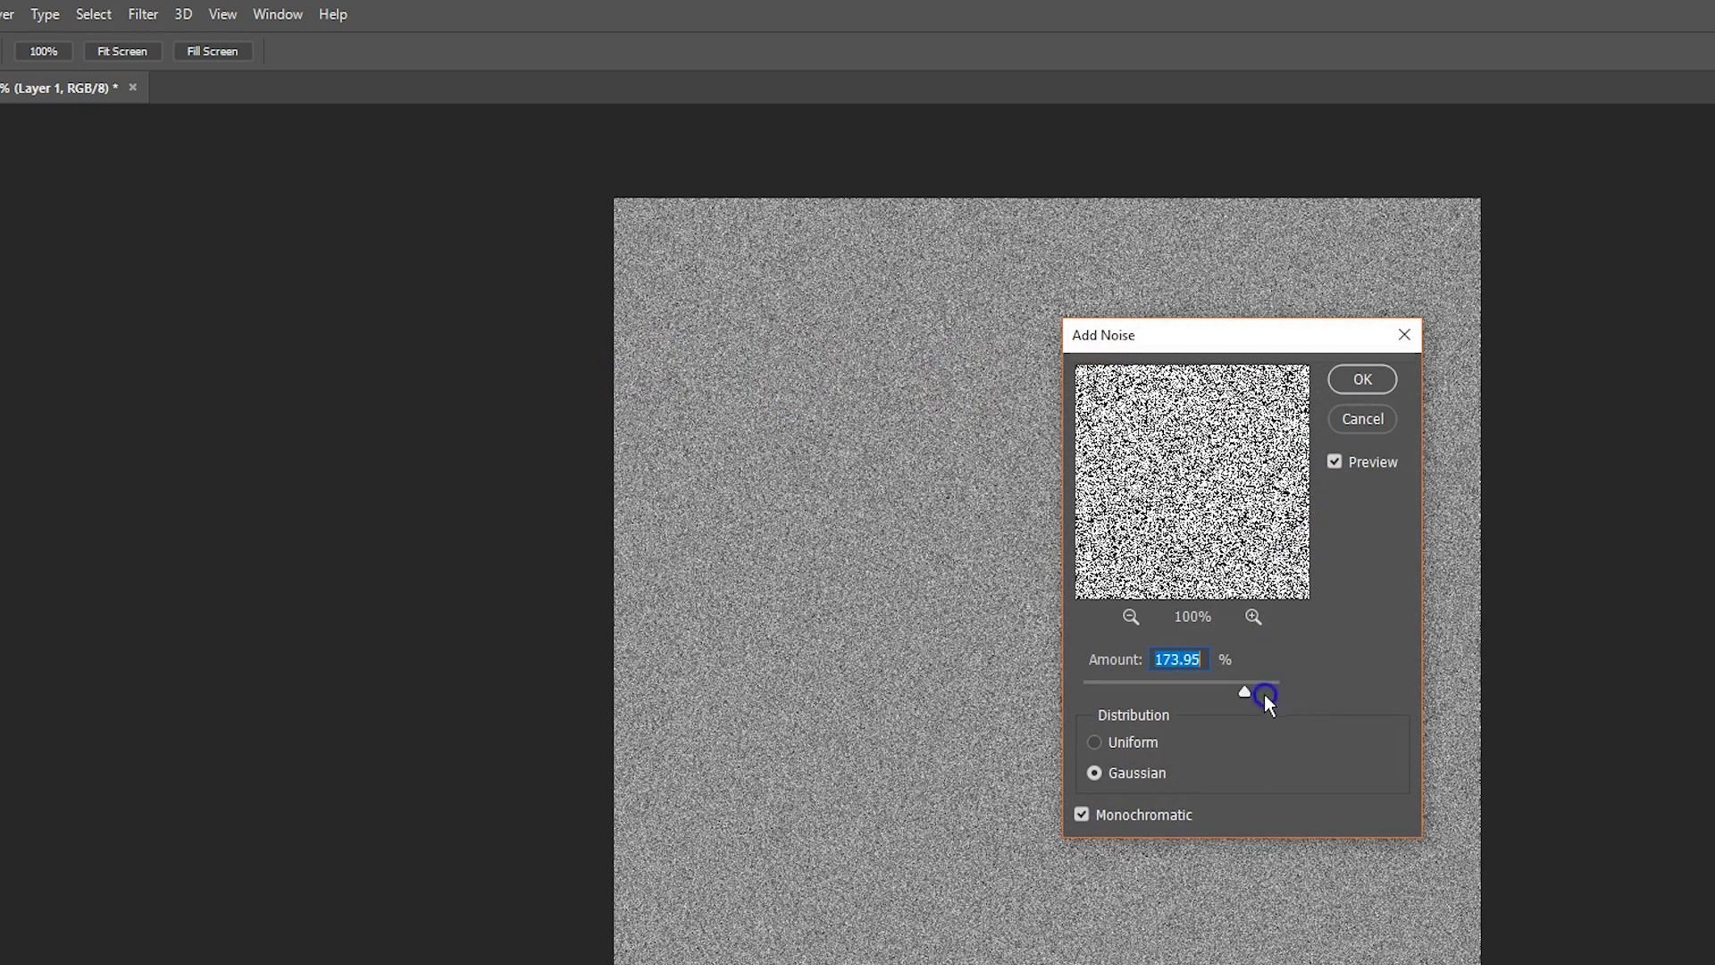
{"action": "left_click_drag", "start_coordinate": [1263, 694], "coordinate": [1217, 695]}
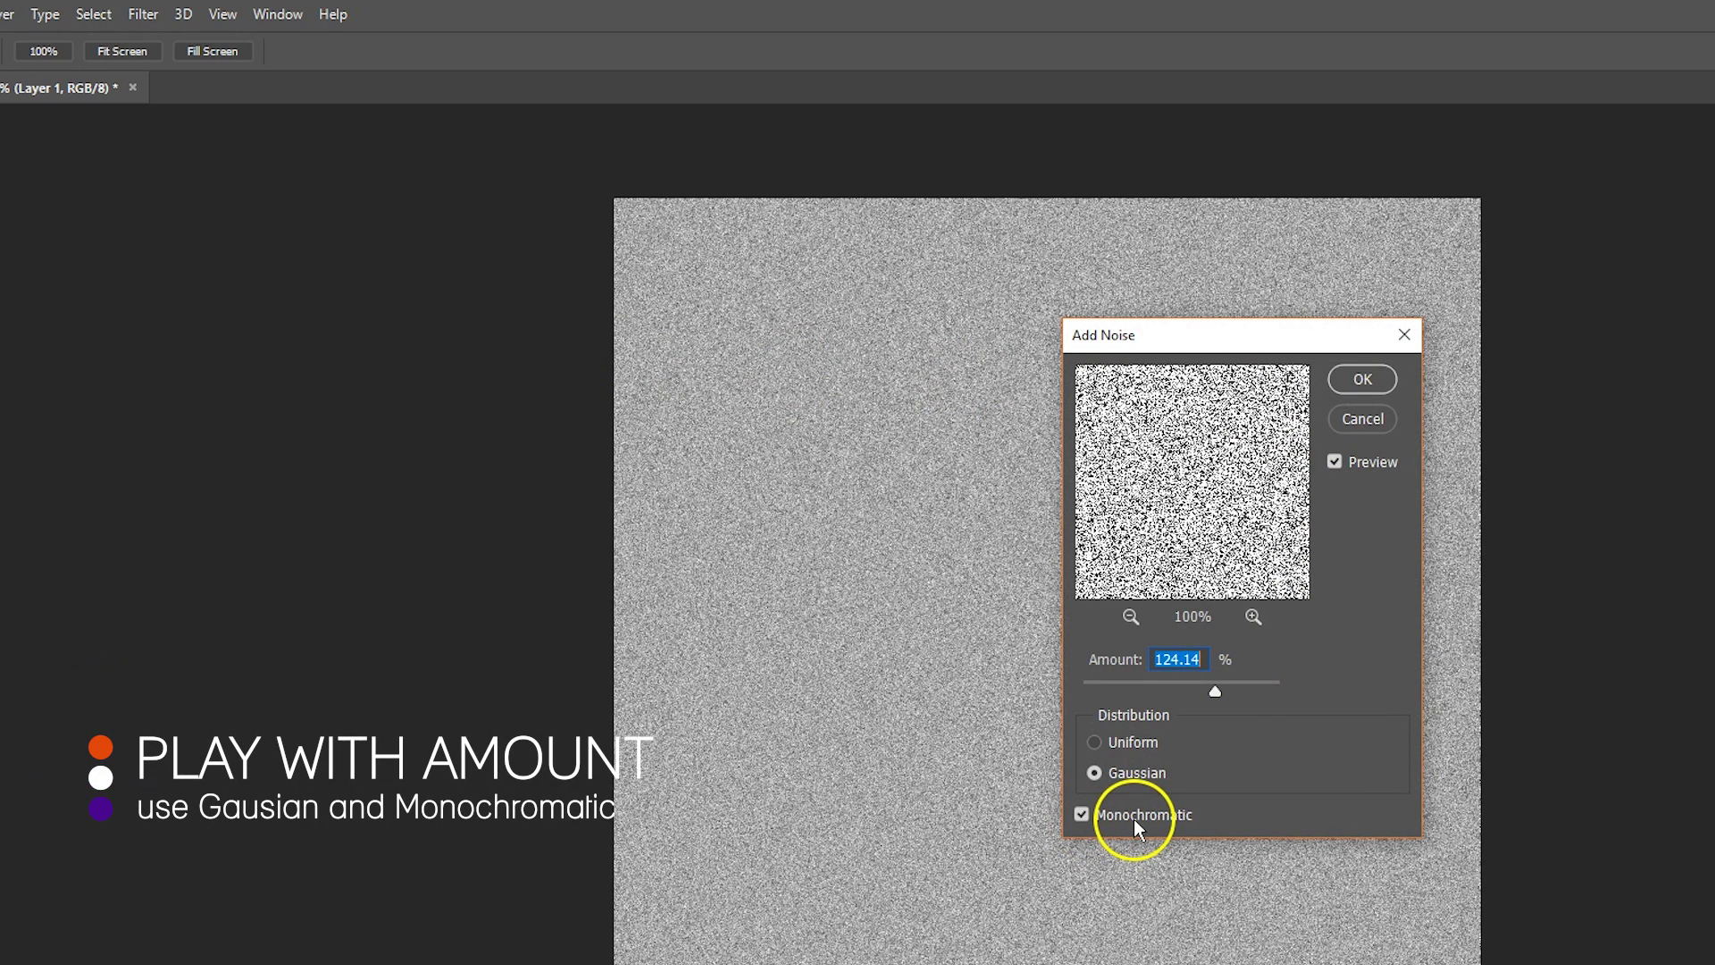
{"action": "left_click", "coordinate": [1097, 774]}
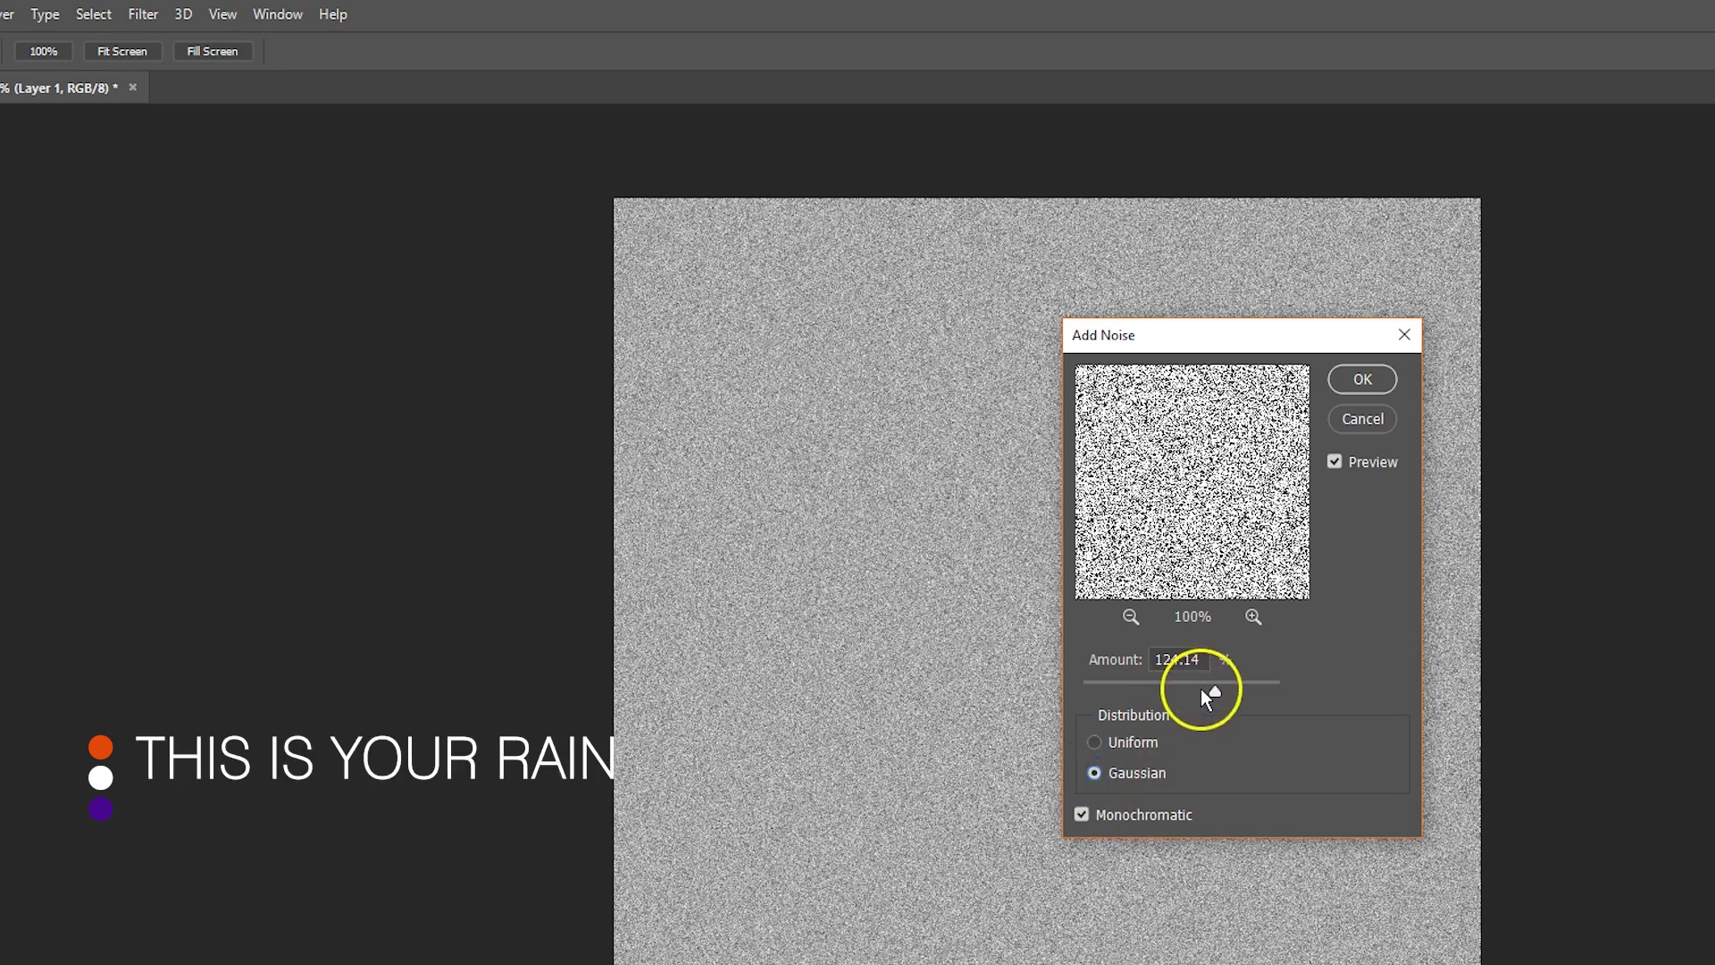
{"action": "mouse_move", "coordinate": [1225, 683]}
{"action": "left_mouse_down"}
{"action": "mouse_move", "coordinate": [1166, 690]}
{"action": "mouse_move", "coordinate": [1210, 691]}
{"action": "left_mouse_up"}
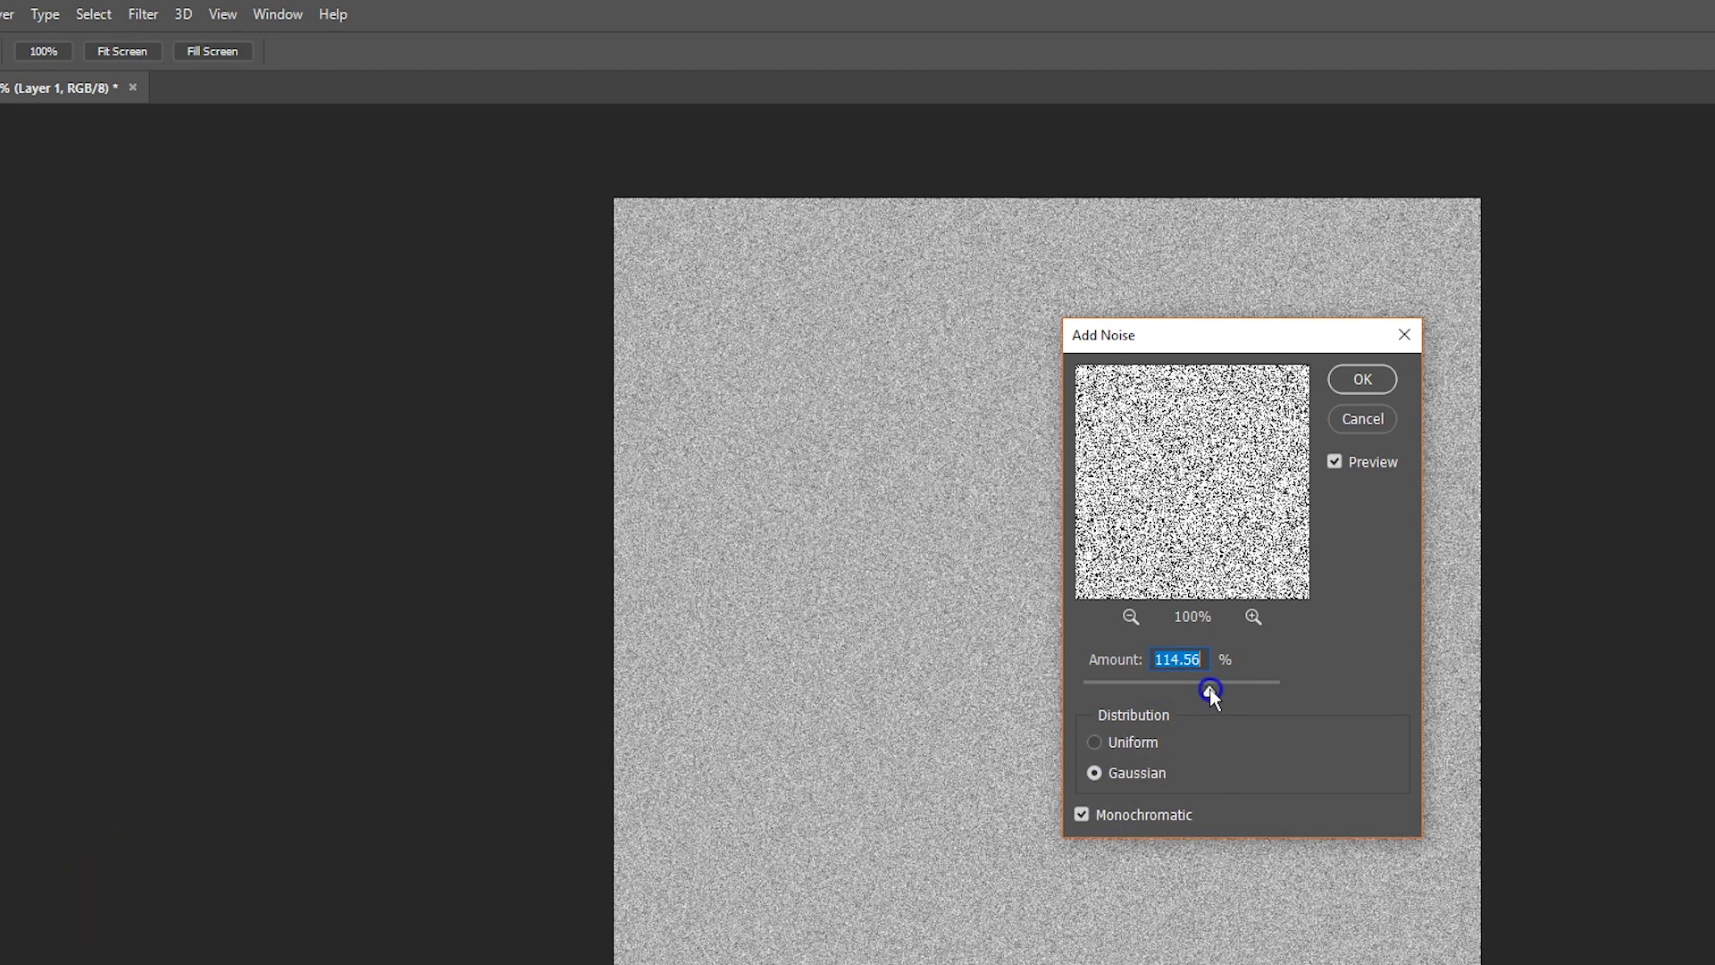
{"action": "left_click", "coordinate": [1362, 379]}
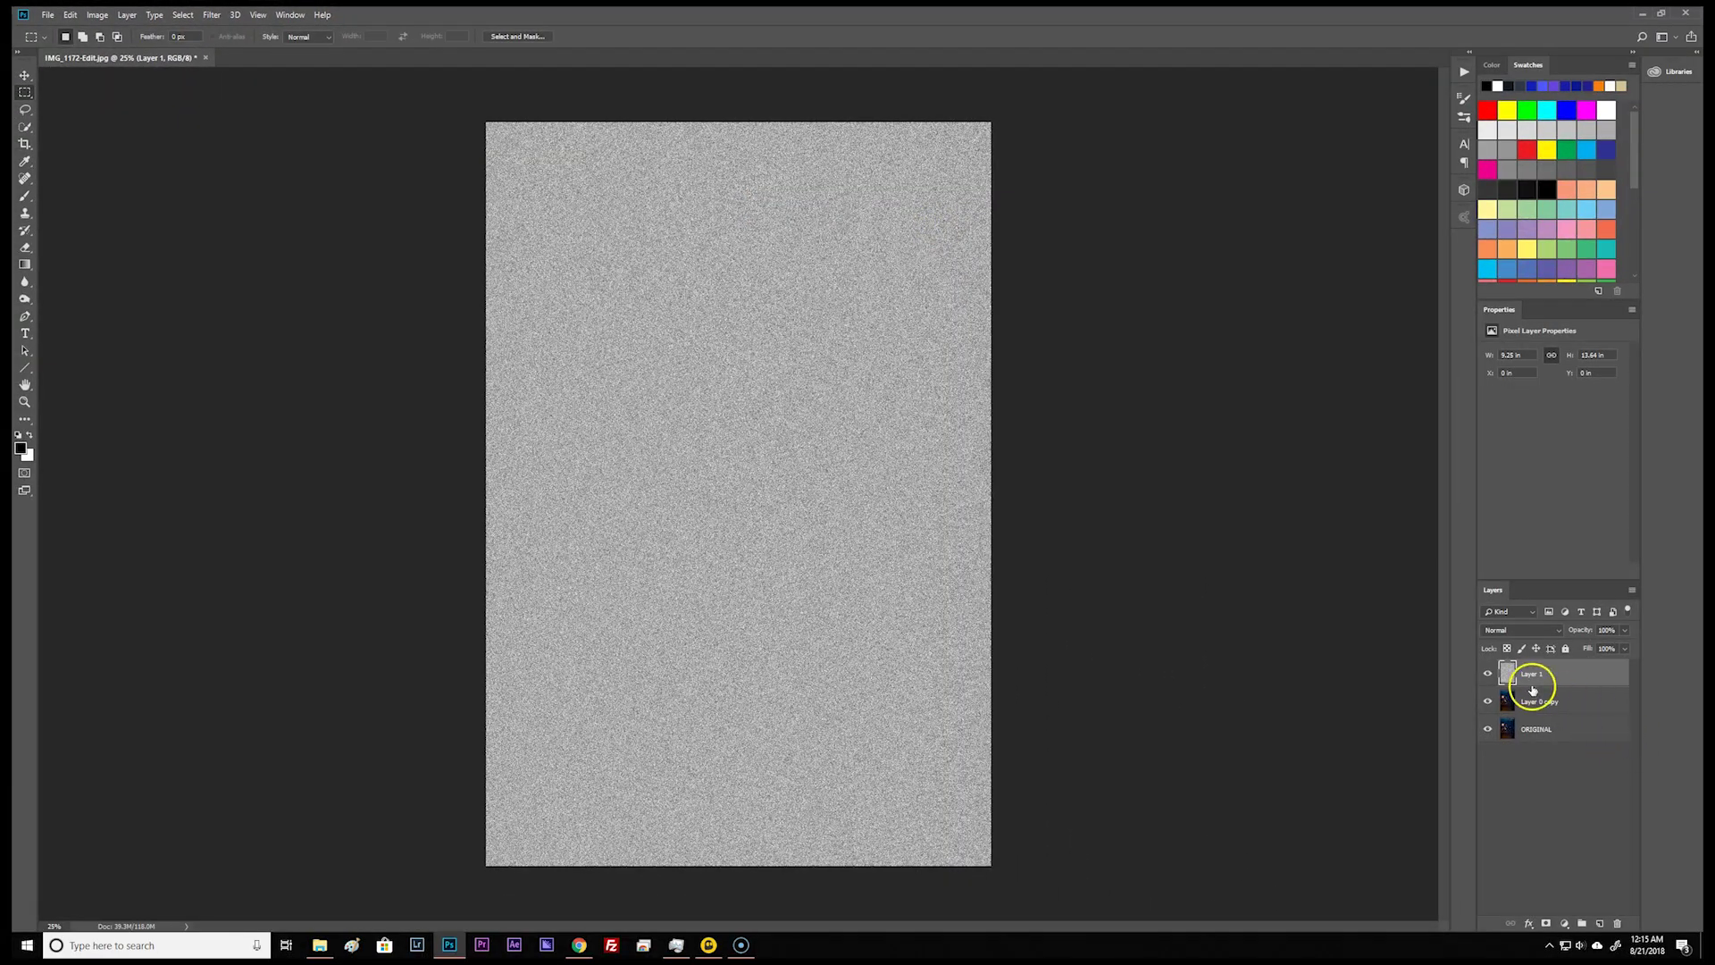
- Apply a Motion Blur with -81° angle and 35-pixel distance to Layer 1's noise
{"action": "left_click", "coordinate": [212, 15]}
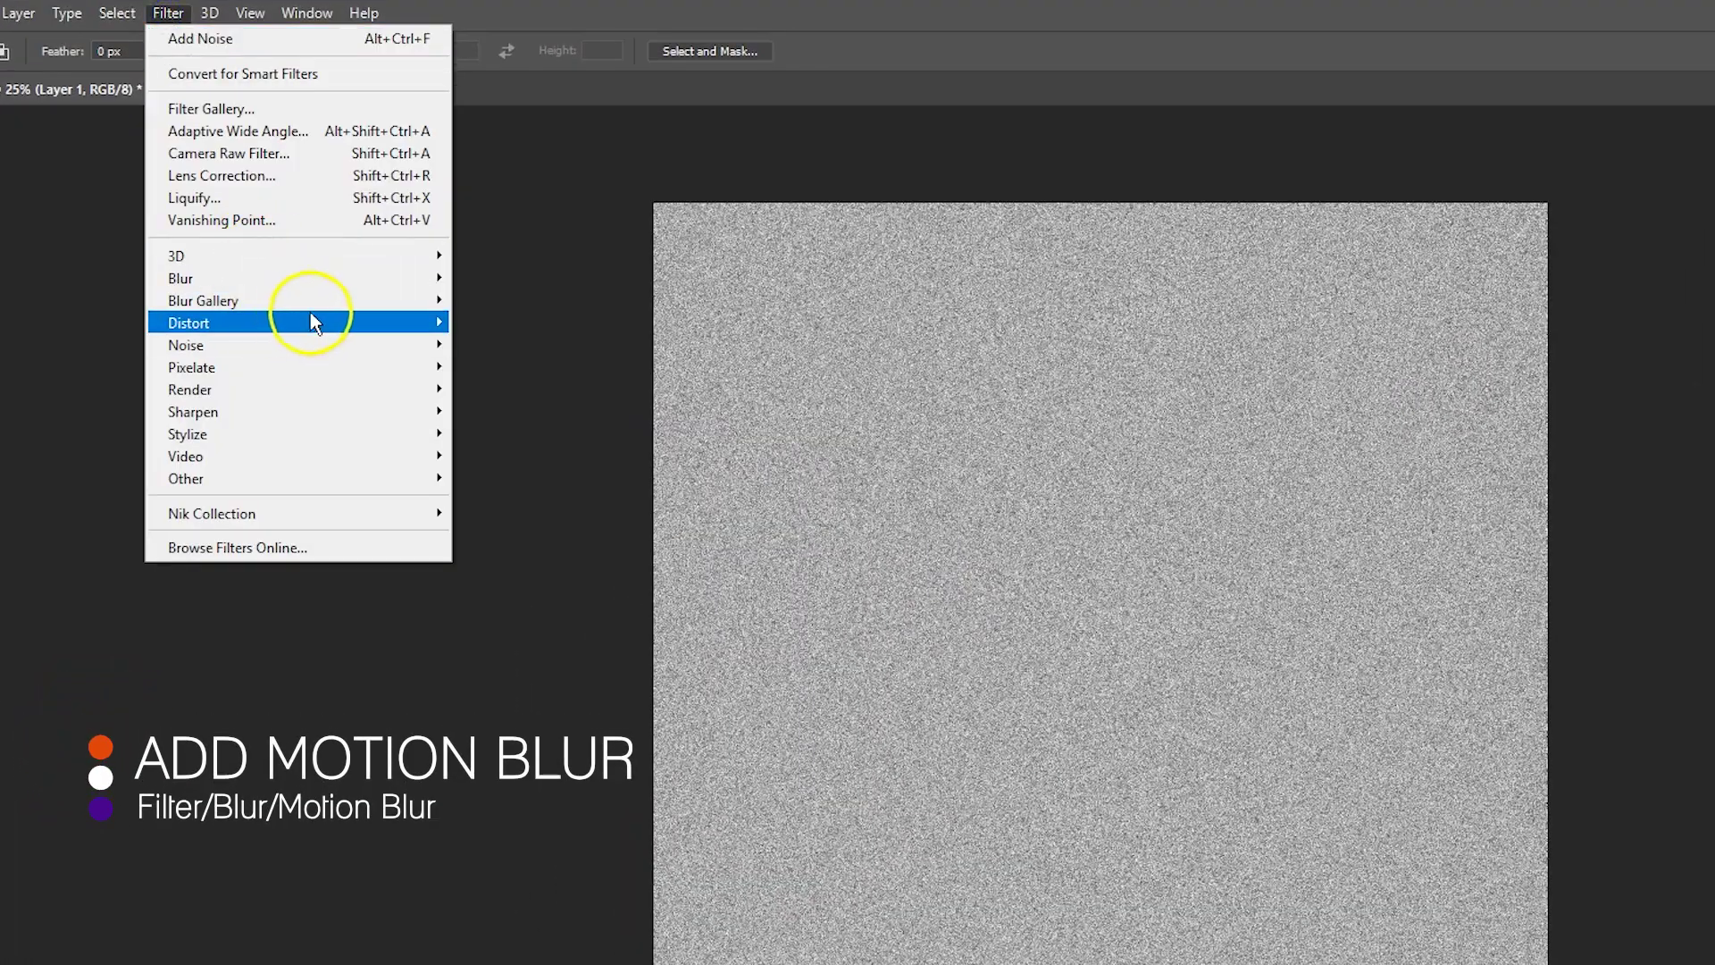
{"action": "left_click", "coordinate": [370, 284]}
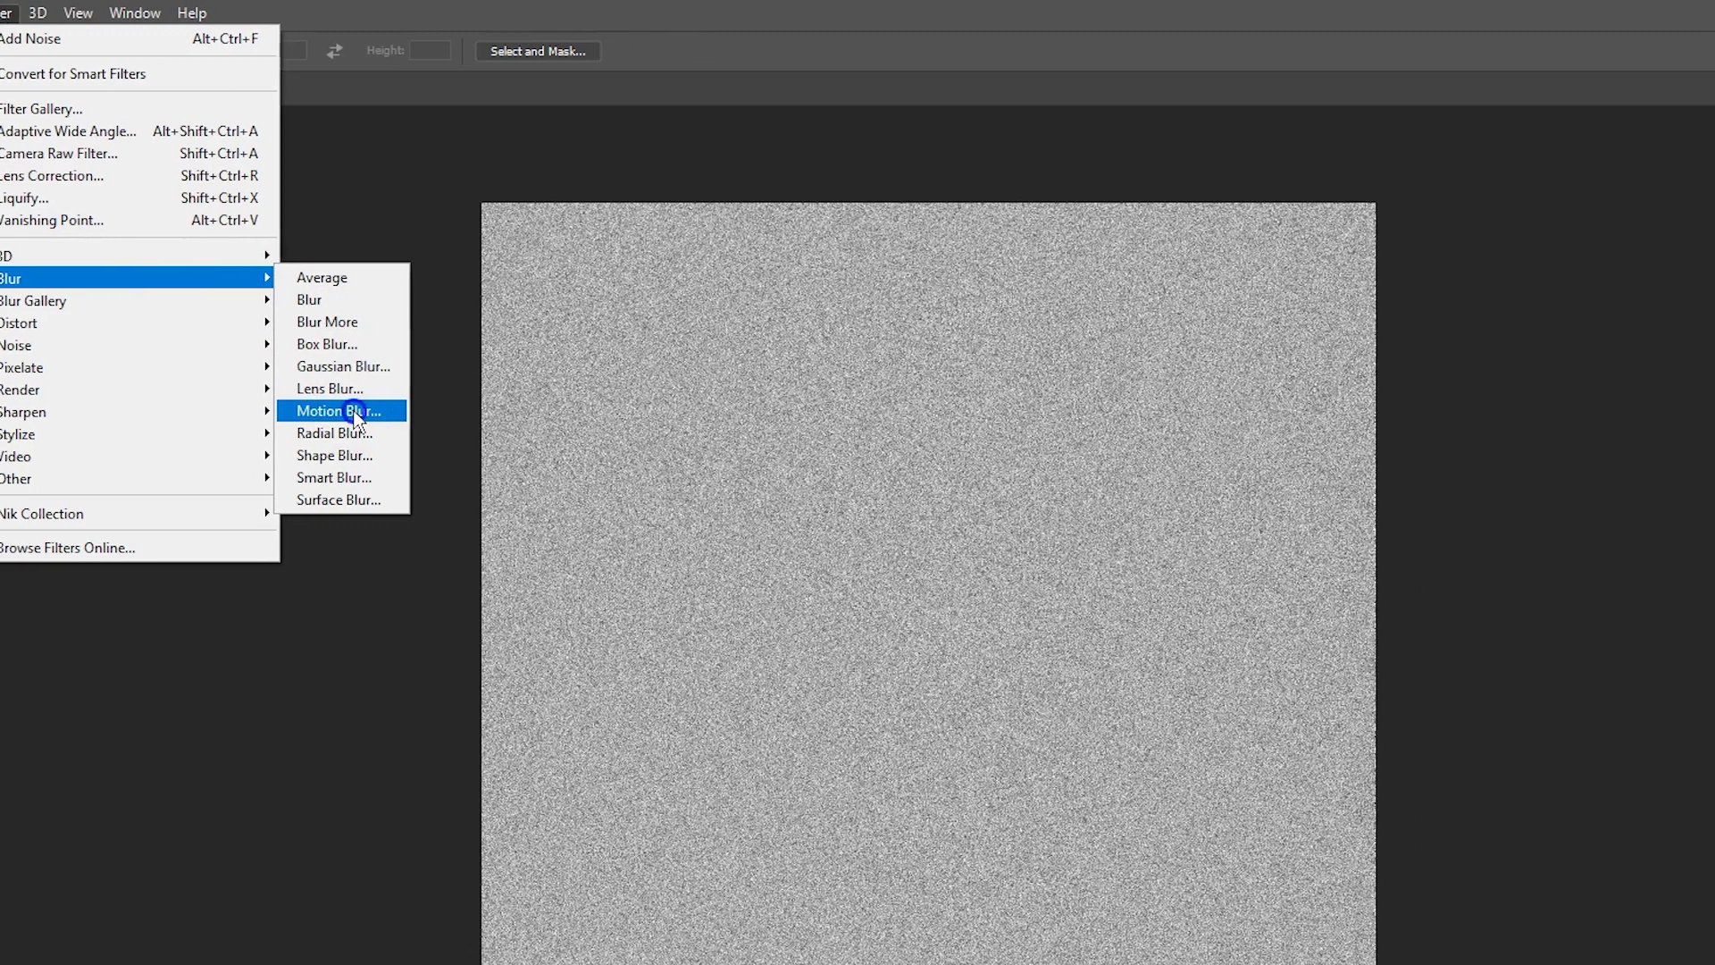
{"action": "left_click", "coordinate": [356, 411]}
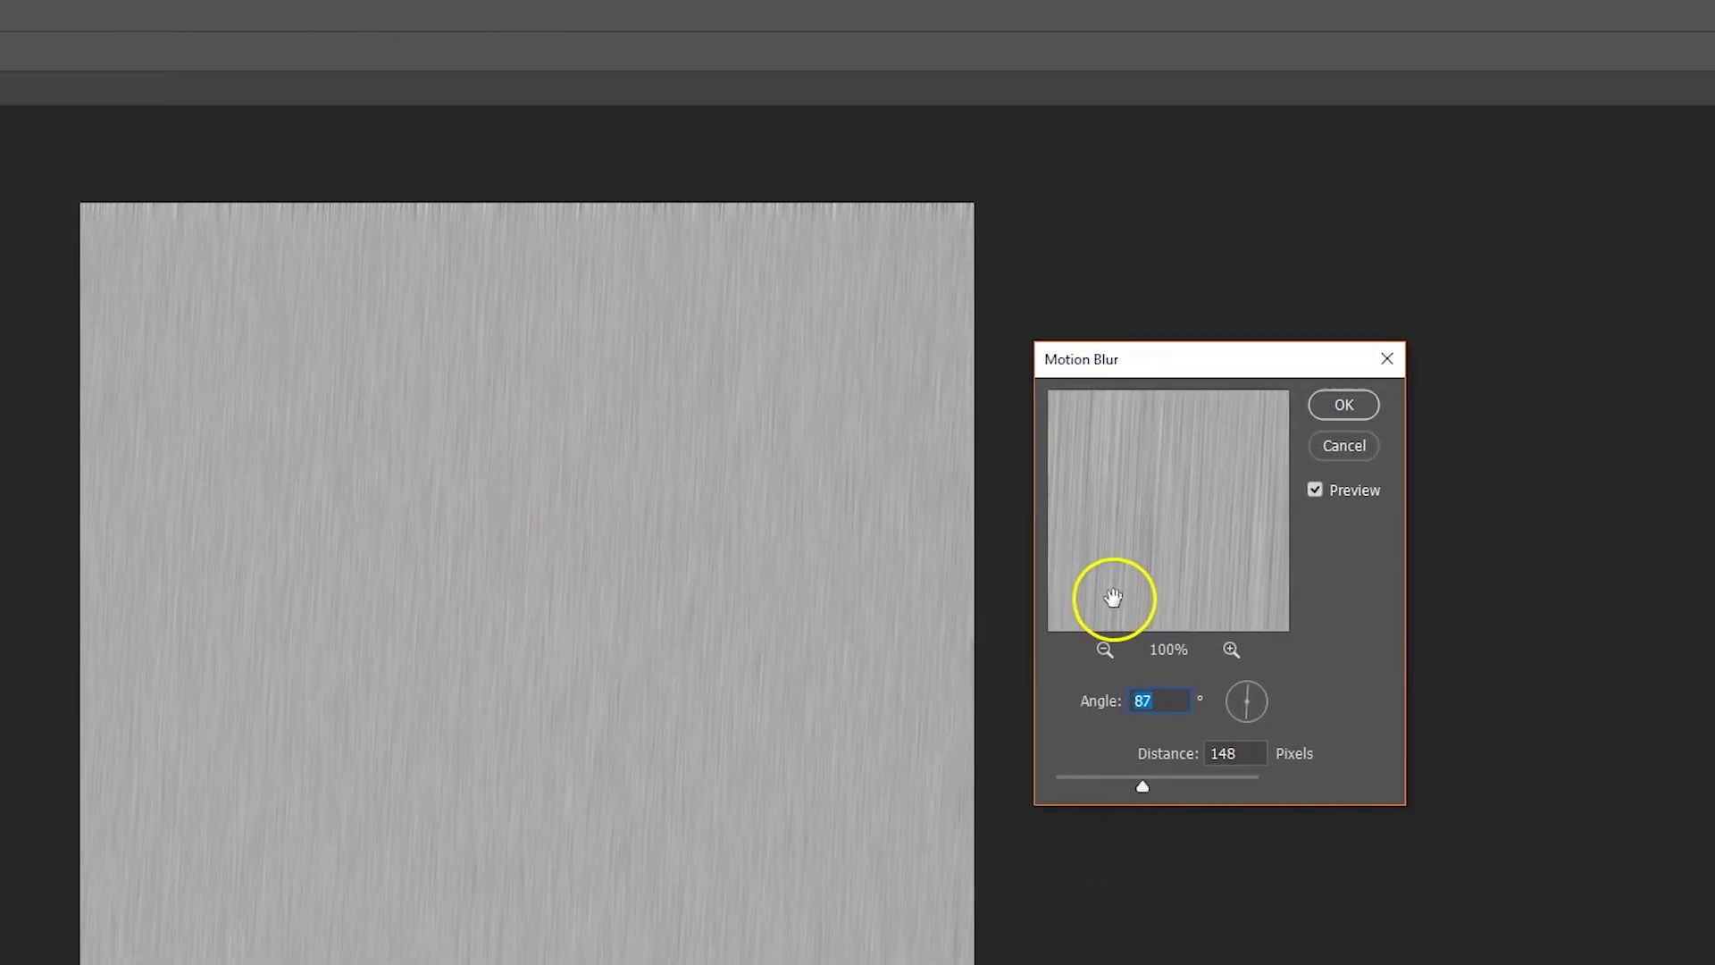
{"action": "left_click_drag", "start_coordinate": [1147, 782], "coordinate": [1208, 782]}
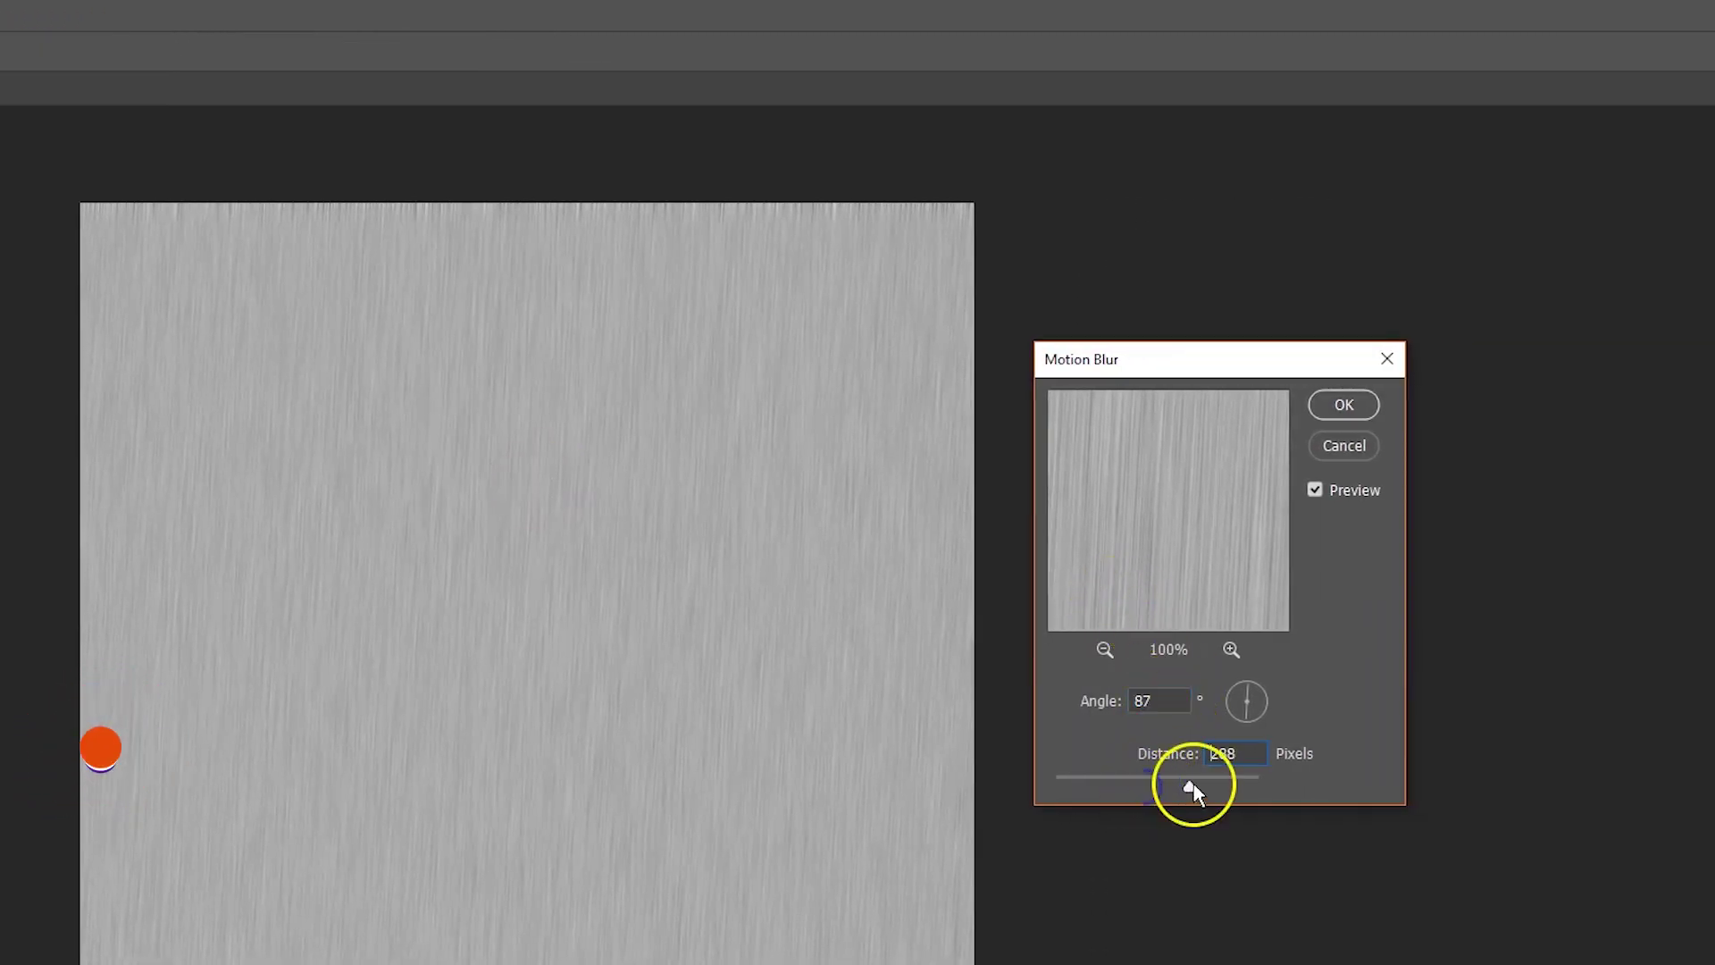
{"action": "left_click_drag", "start_coordinate": [1114, 779], "coordinate": [1092, 783]}
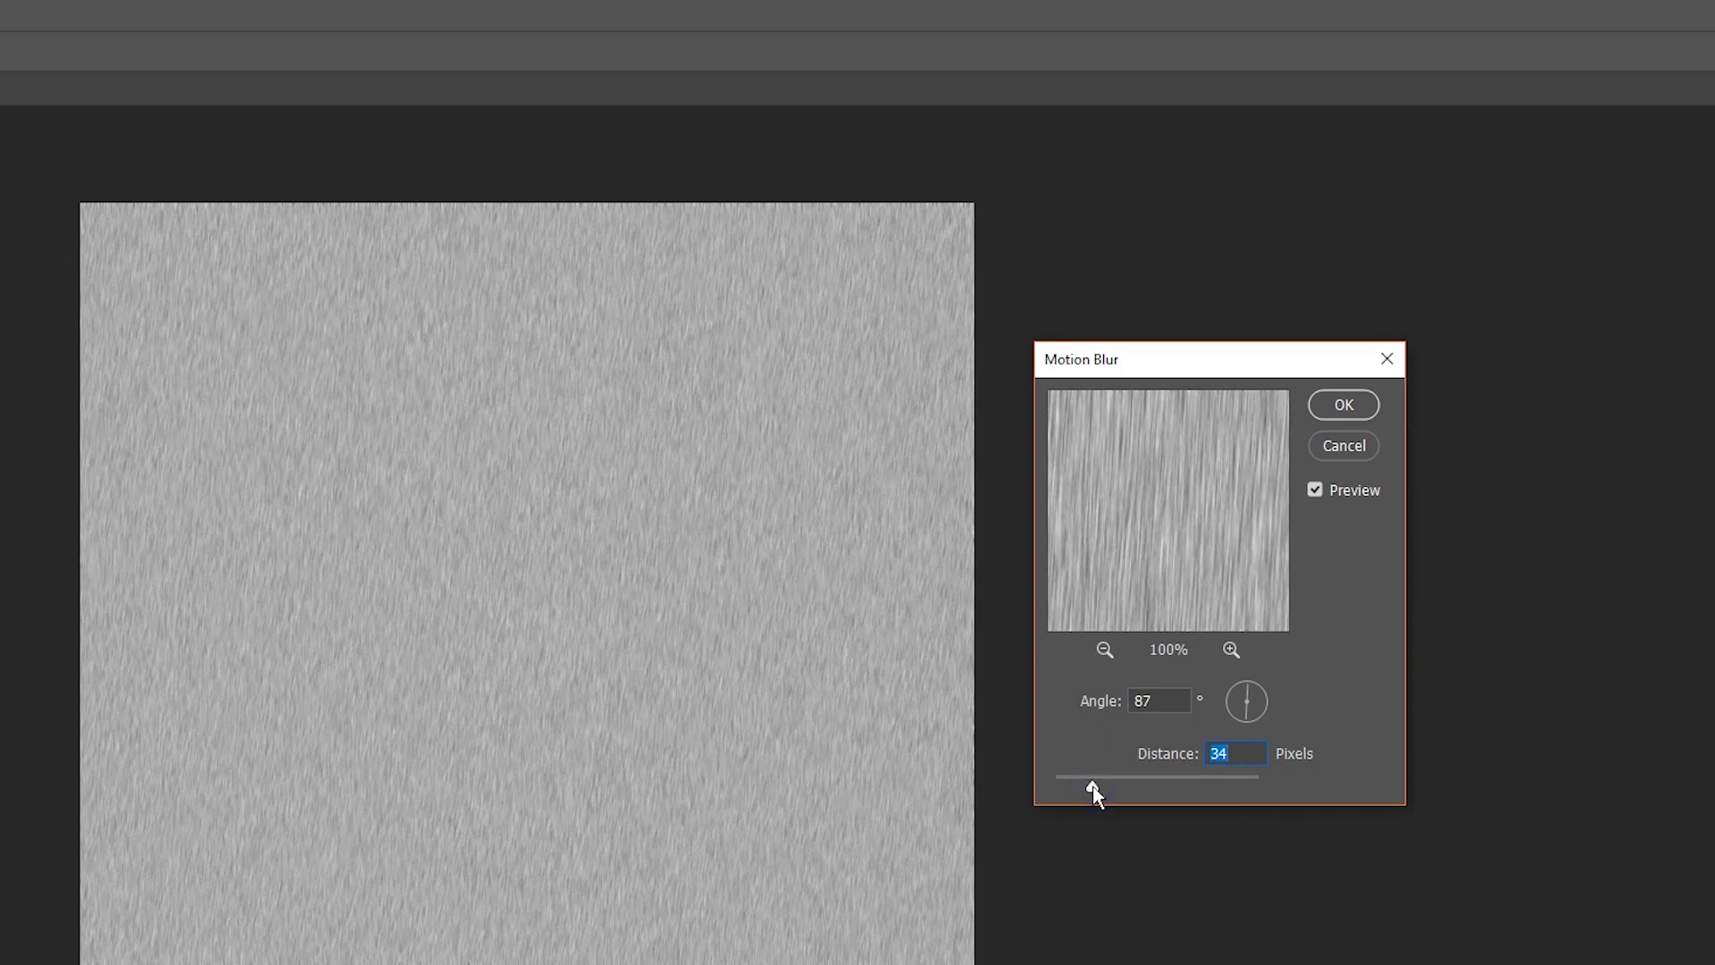
{"action": "left_click_drag", "start_coordinate": [1092, 786], "coordinate": [1094, 788]}
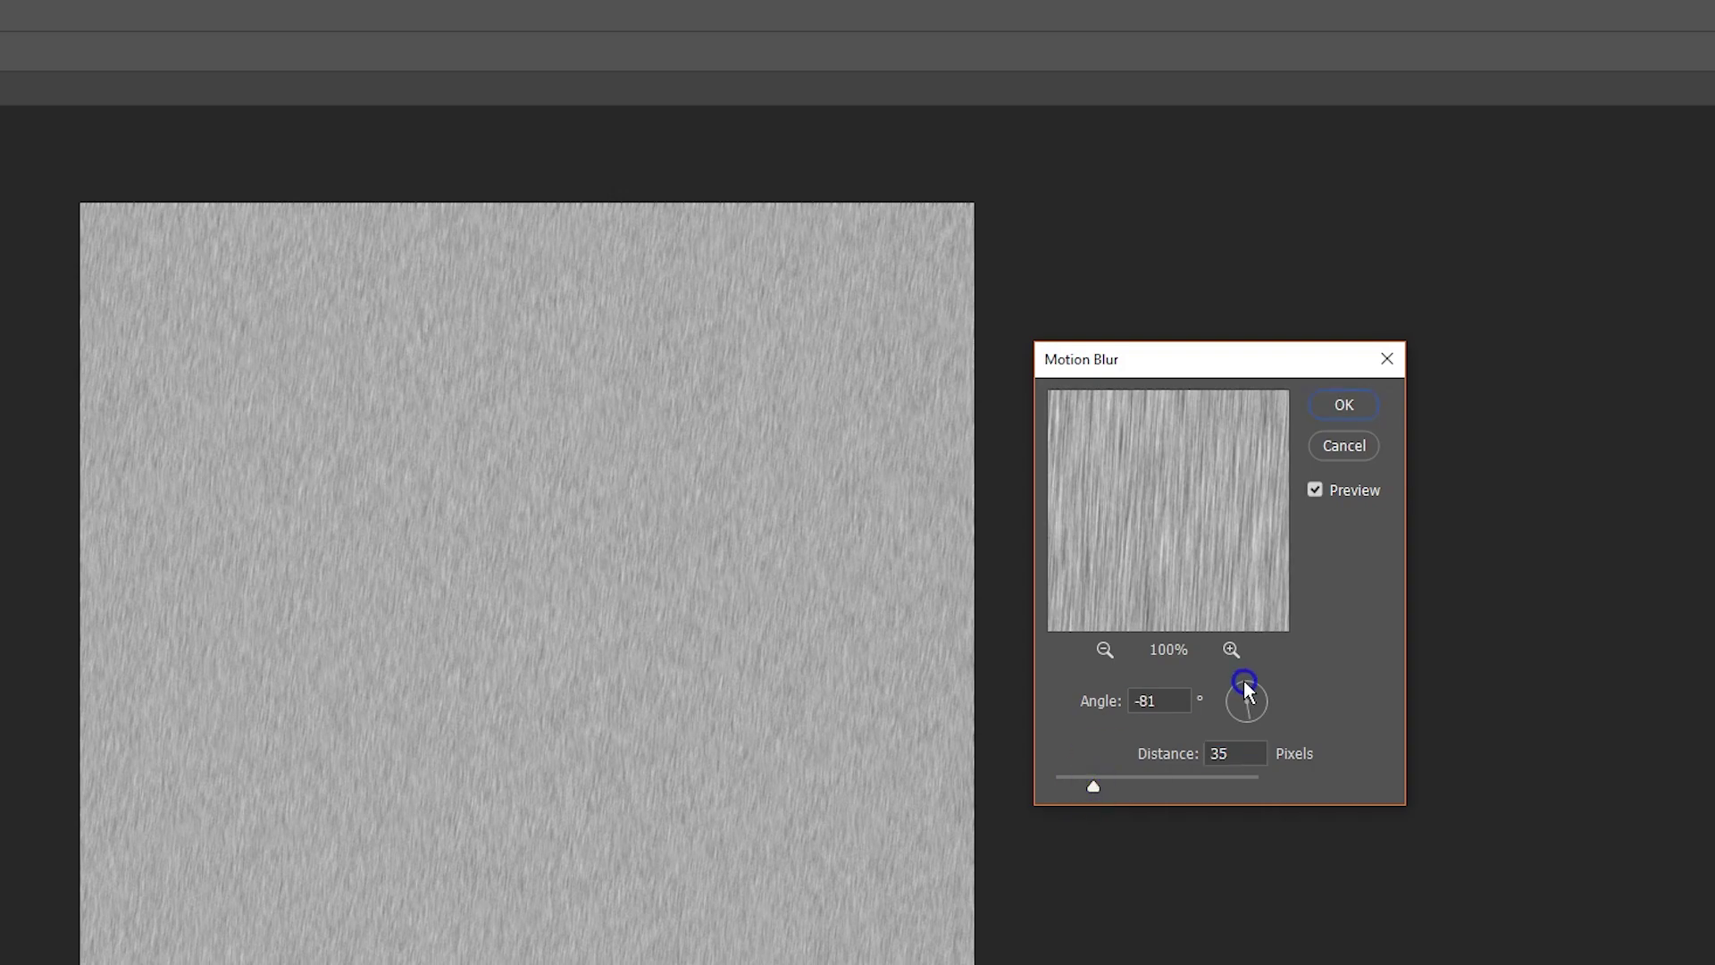
{"action": "left_click", "coordinate": [1267, 312]}
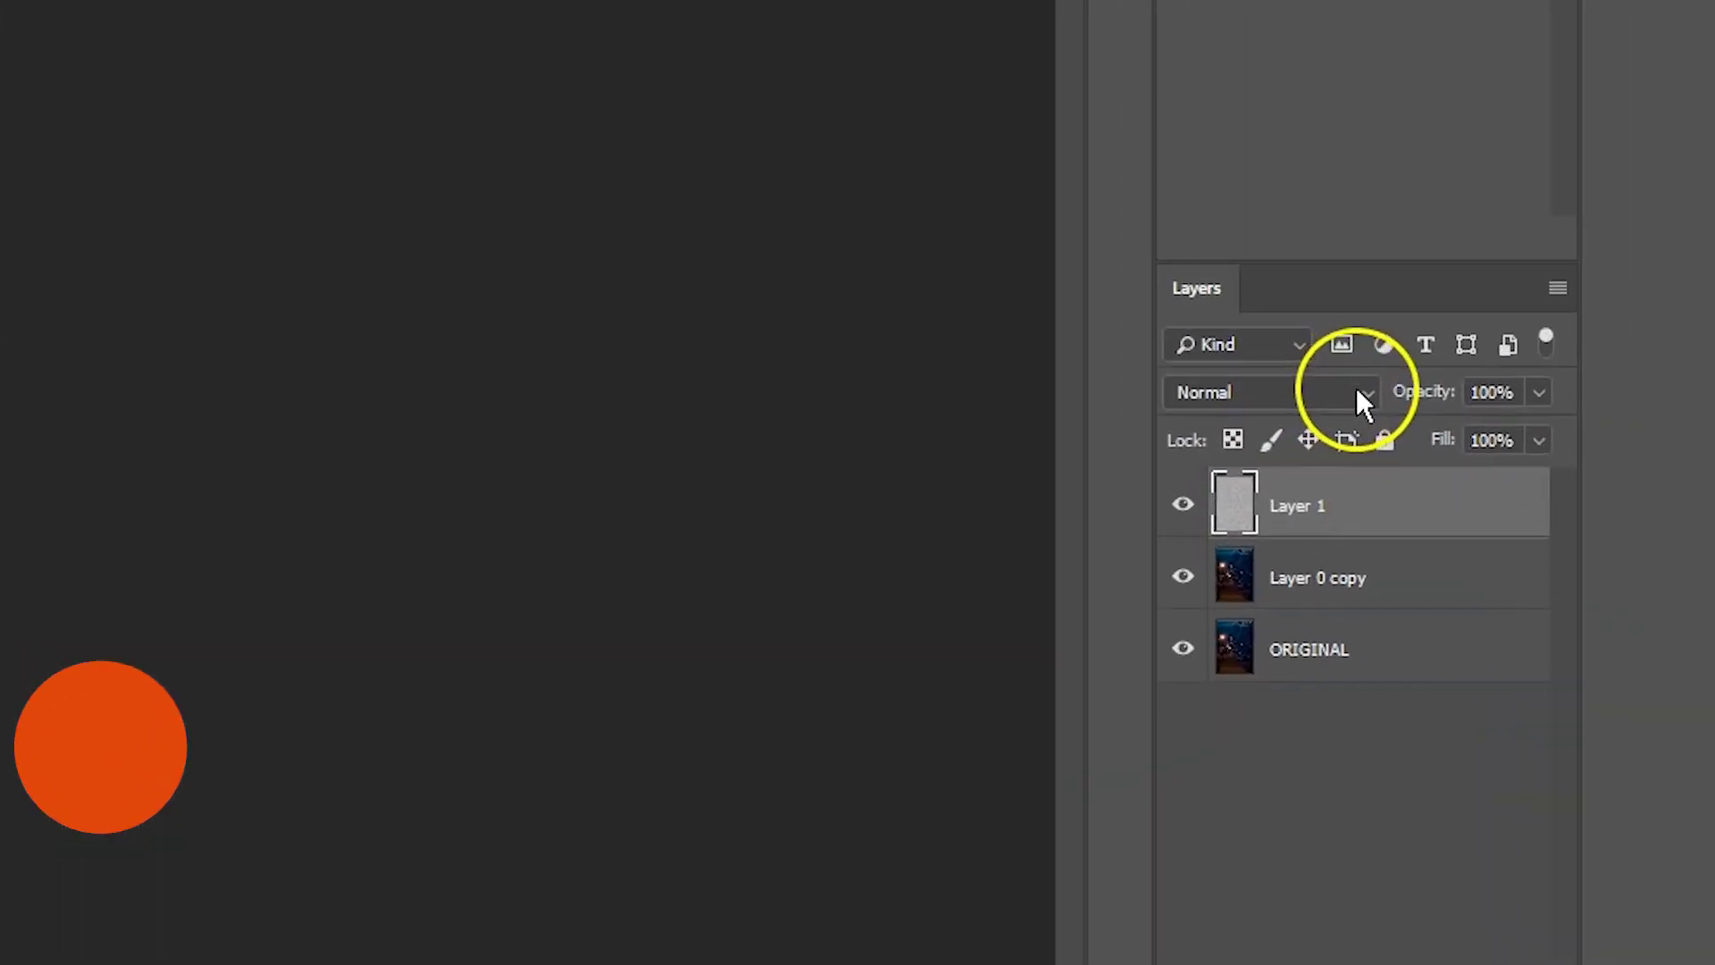
- Set Layer 1 to Soft Light blend mode and add a blank Layer 2 on top
{"action": "left_click", "coordinate": [1555, 629]}
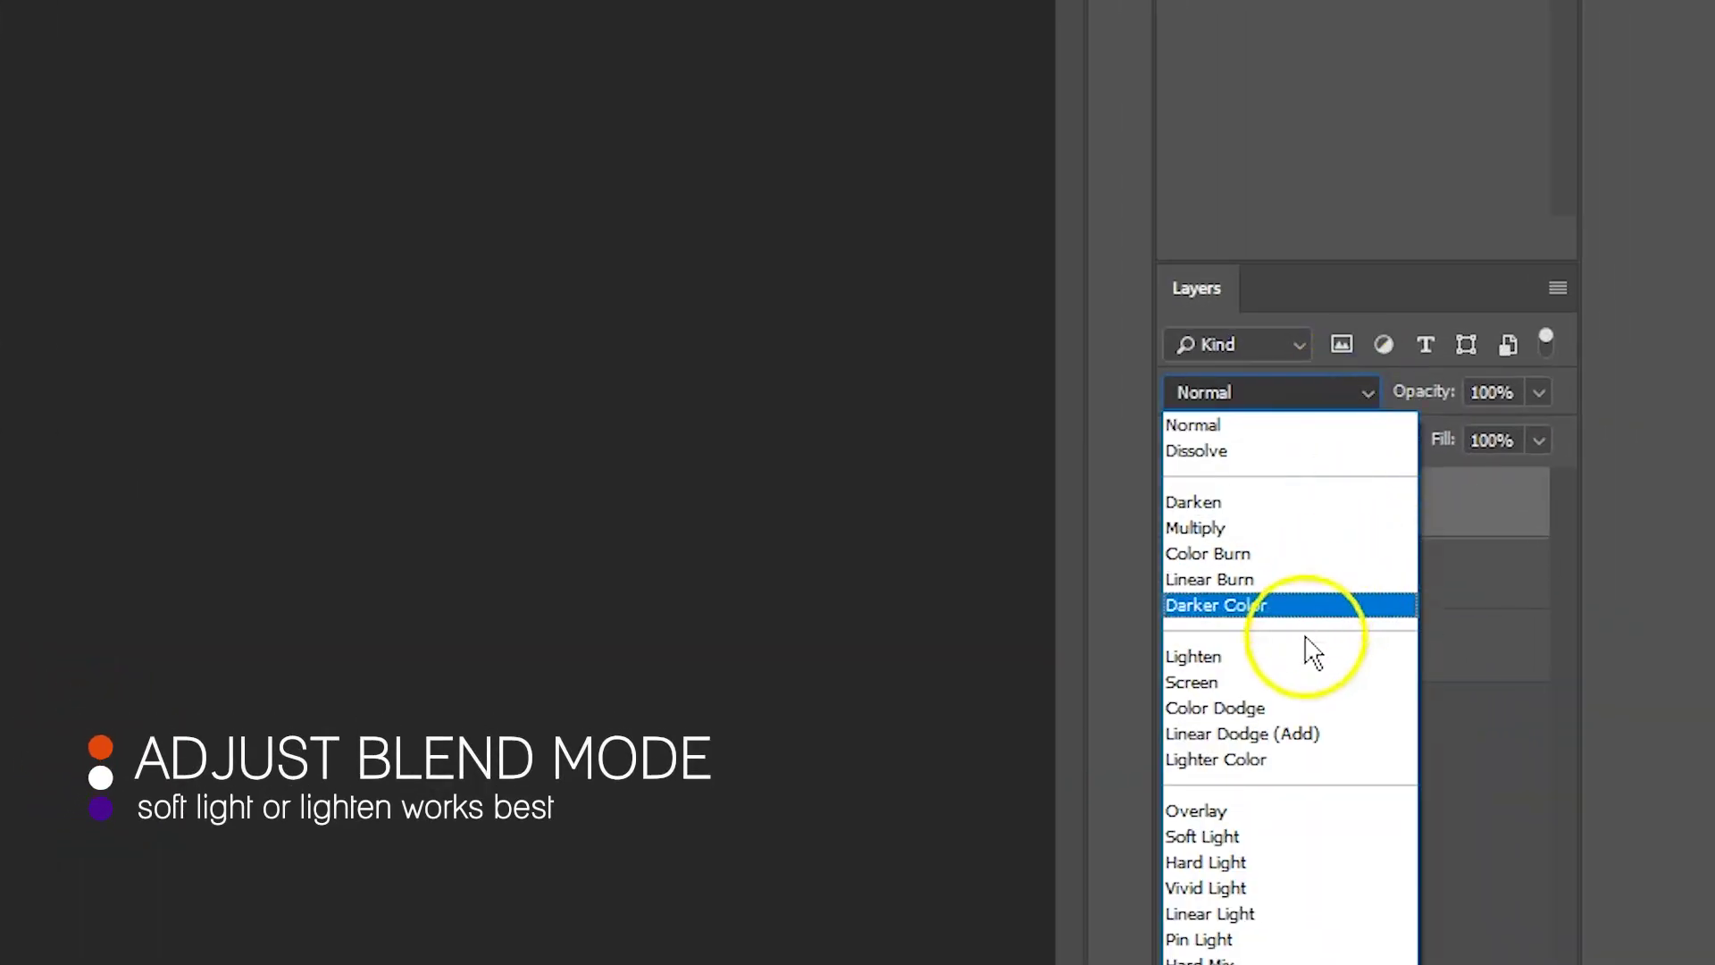
{"action": "left_click", "coordinate": [1249, 845]}
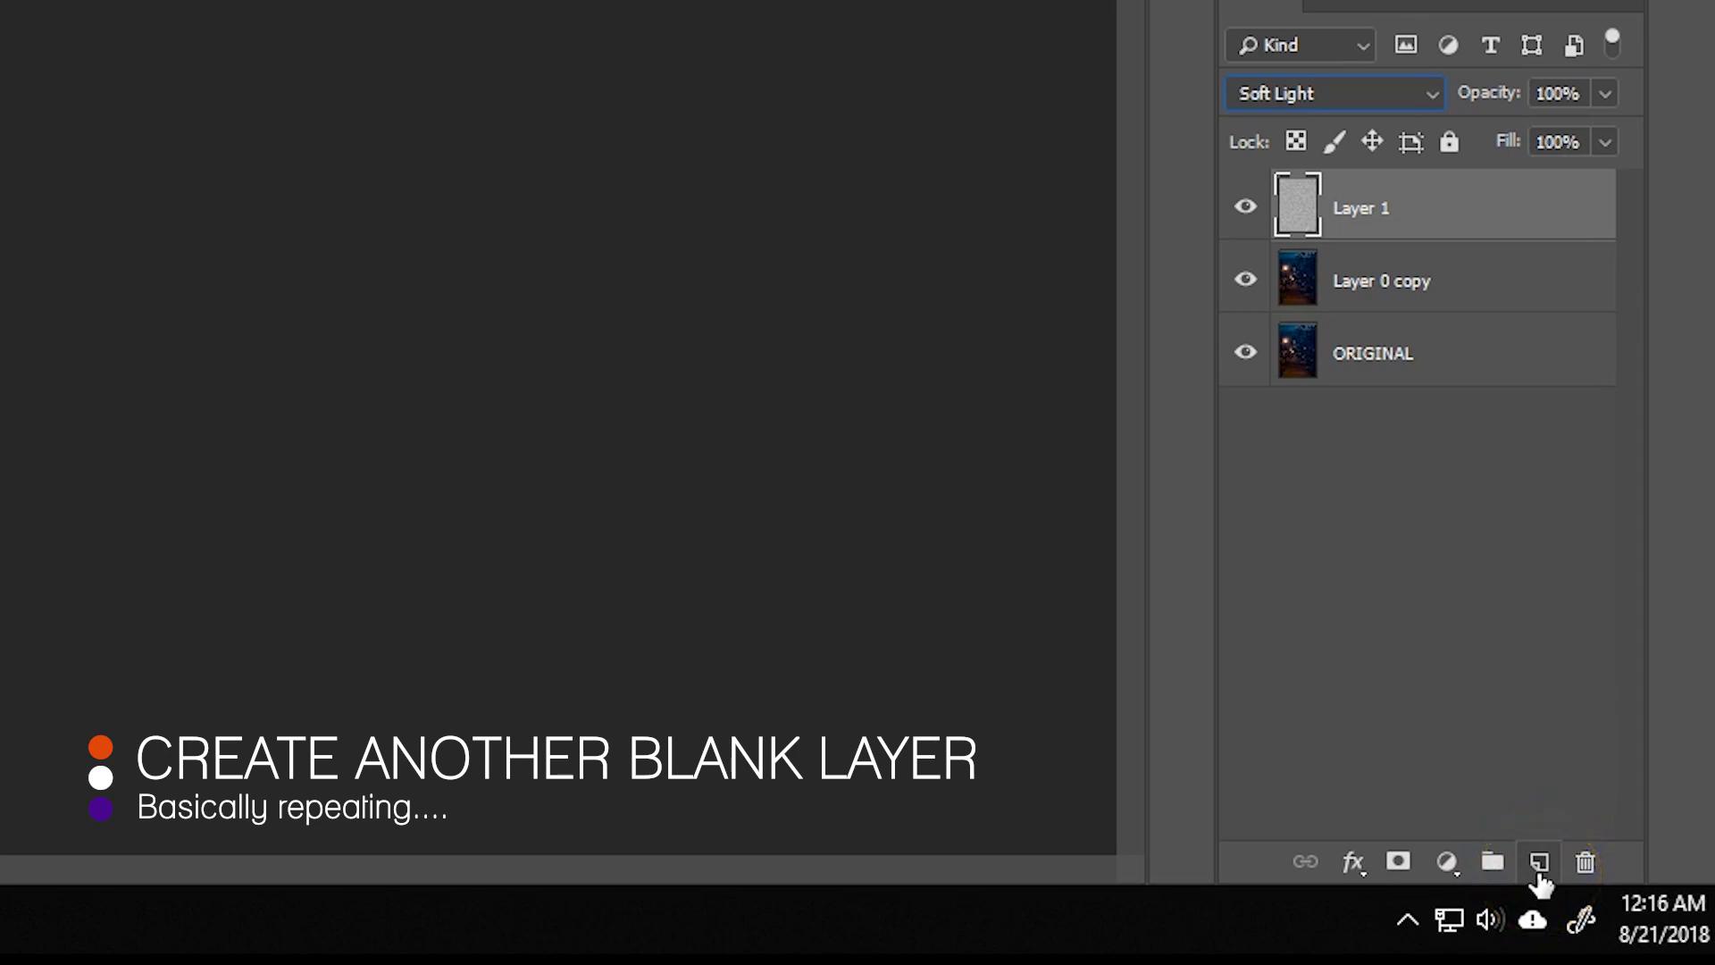
{"action": "left_click", "coordinate": [1539, 872]}
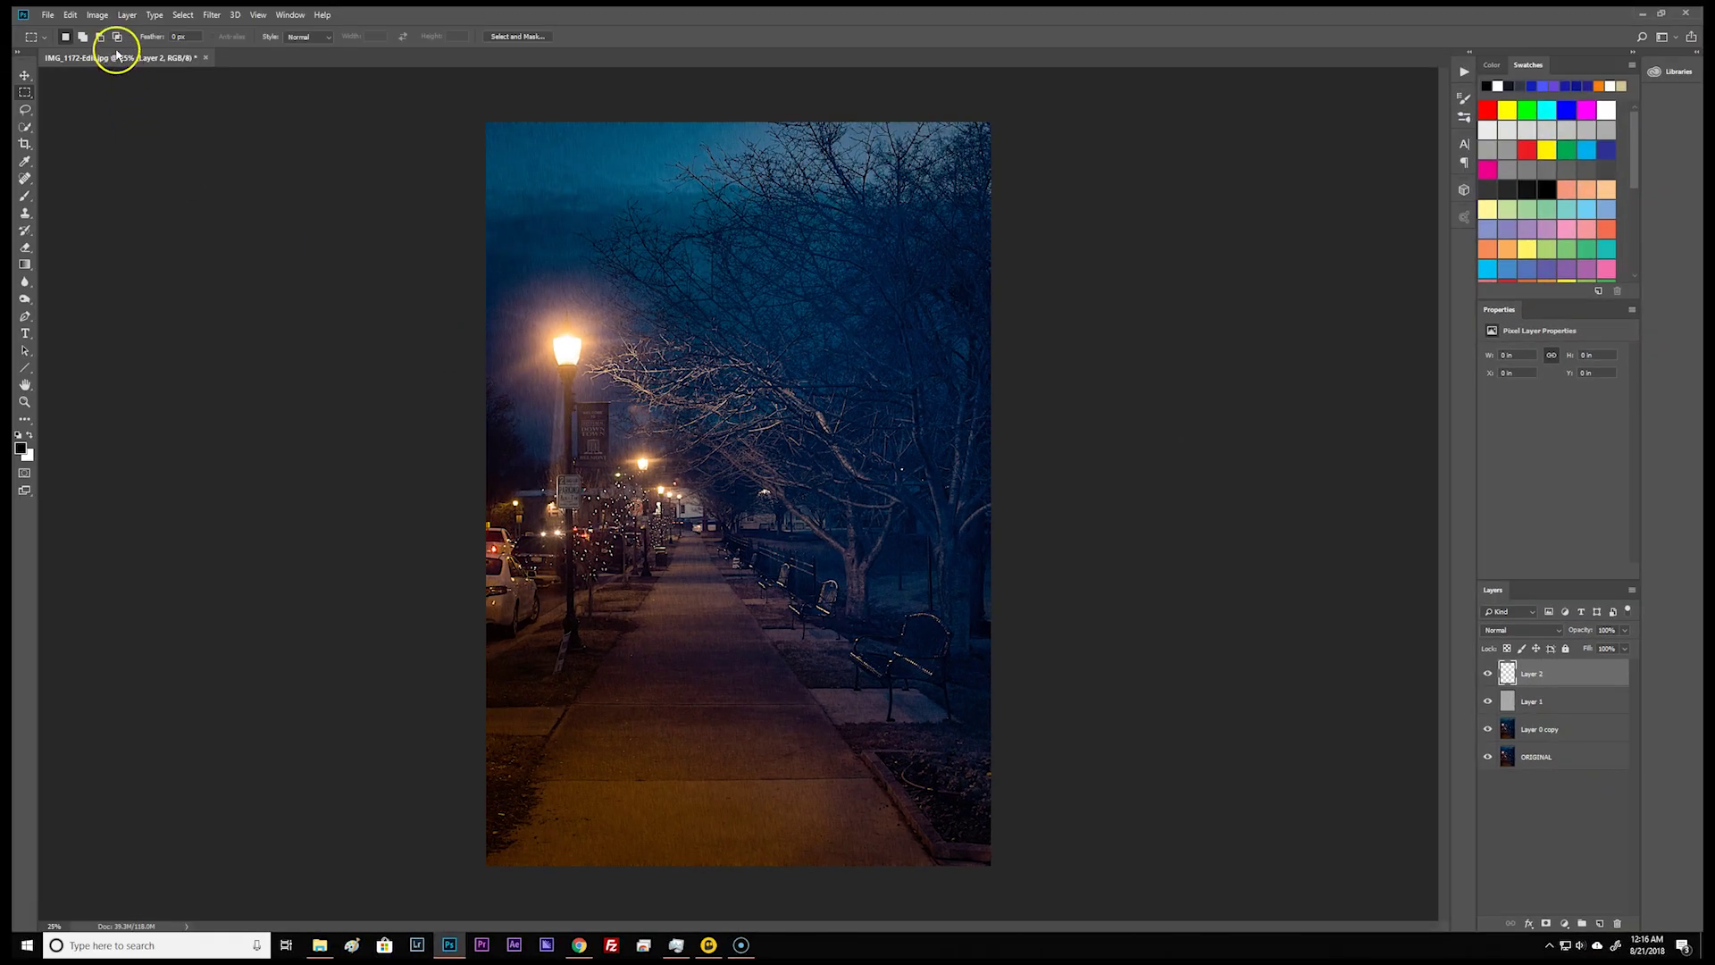
- Fill Layer 2 at Normal mode with a light orange colour eyedropped from the street lamp glow
{"action": "left_click", "coordinate": [70, 15]}
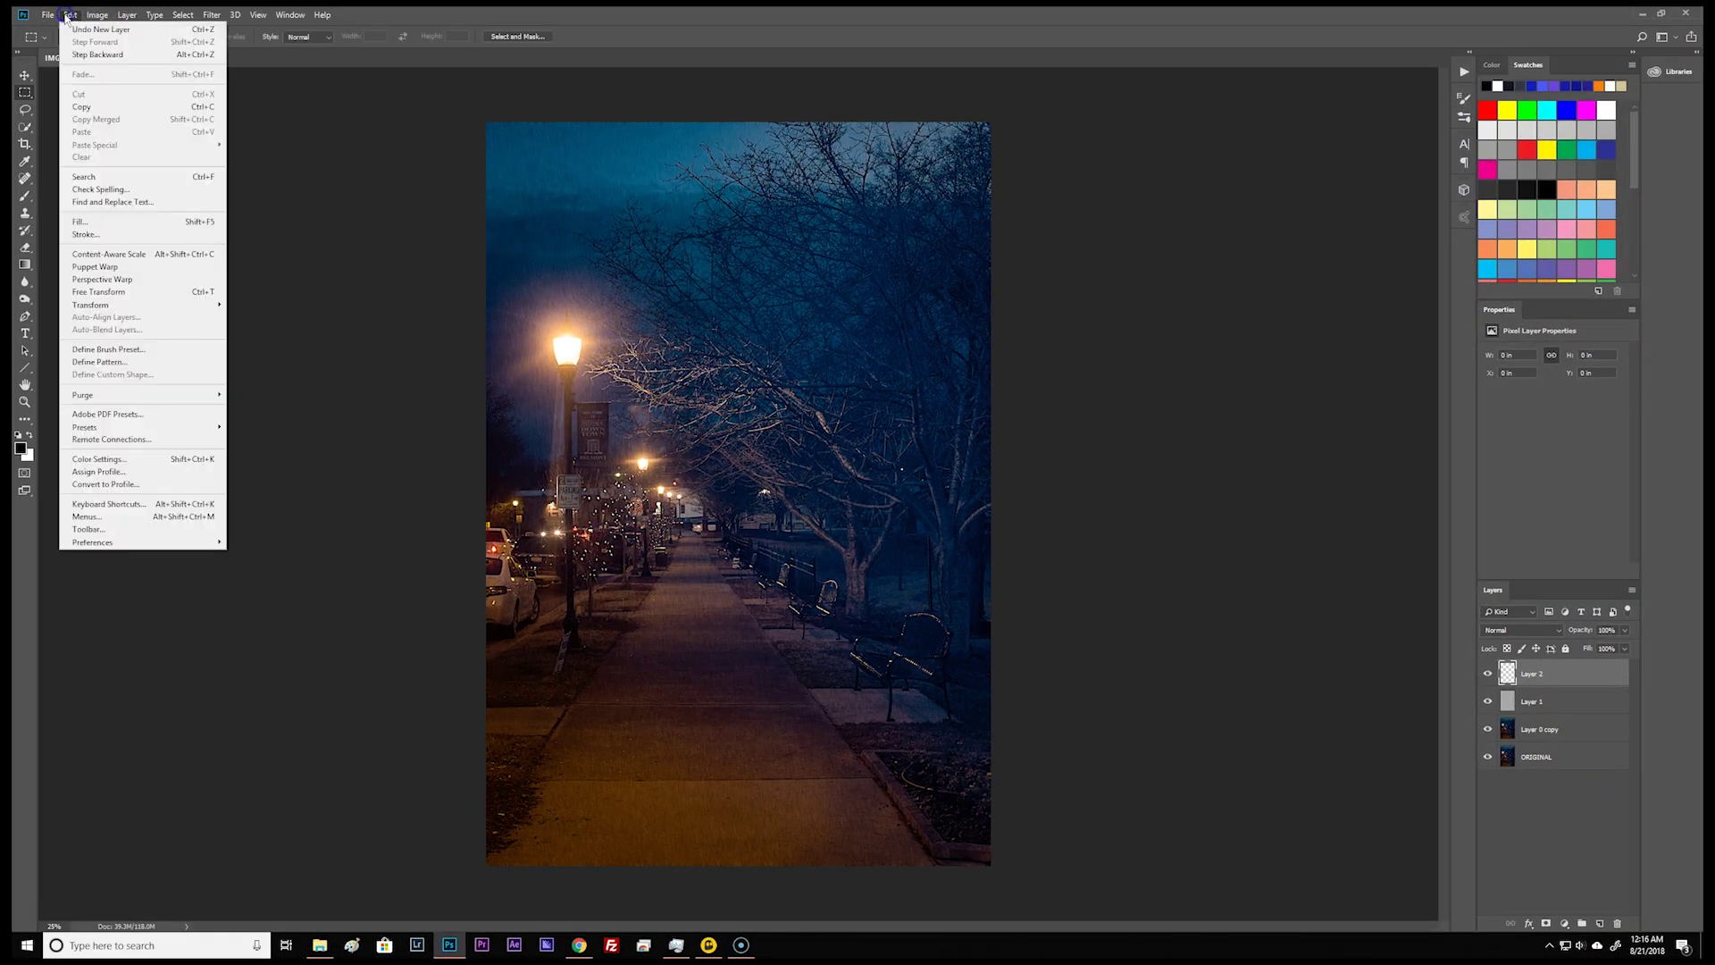
{"action": "left_click", "coordinate": [85, 224]}
{"action": "left_click", "coordinate": [1184, 295]}
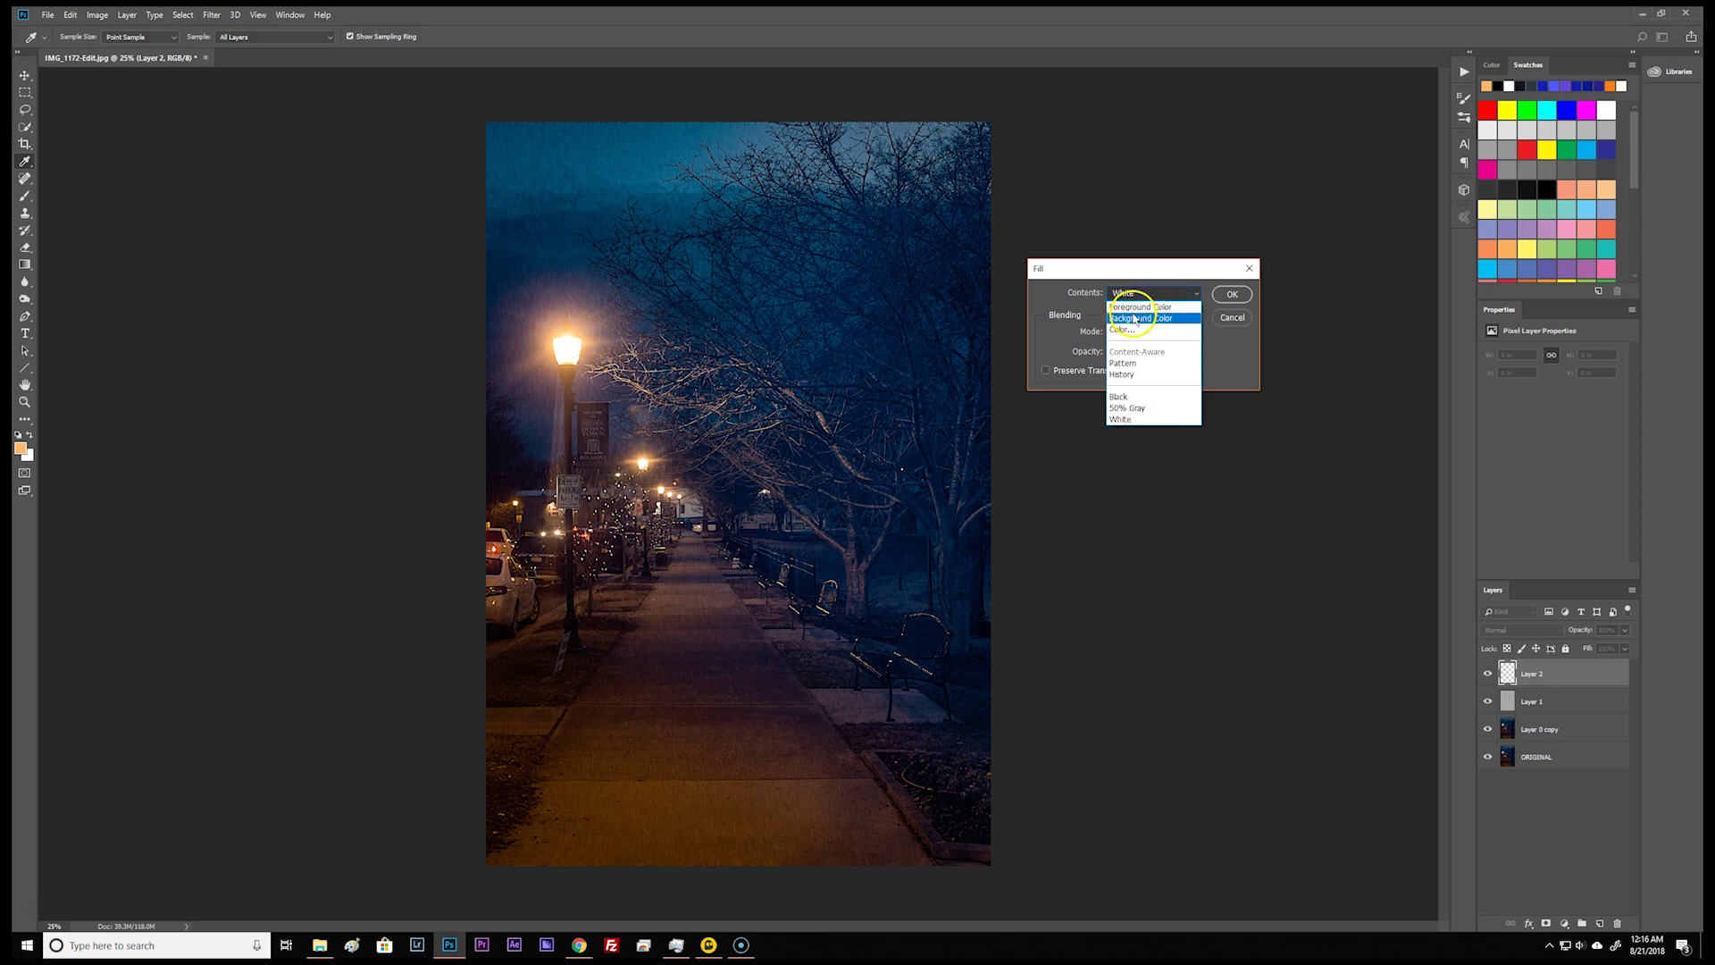
{"action": "left_click", "coordinate": [1123, 330]}
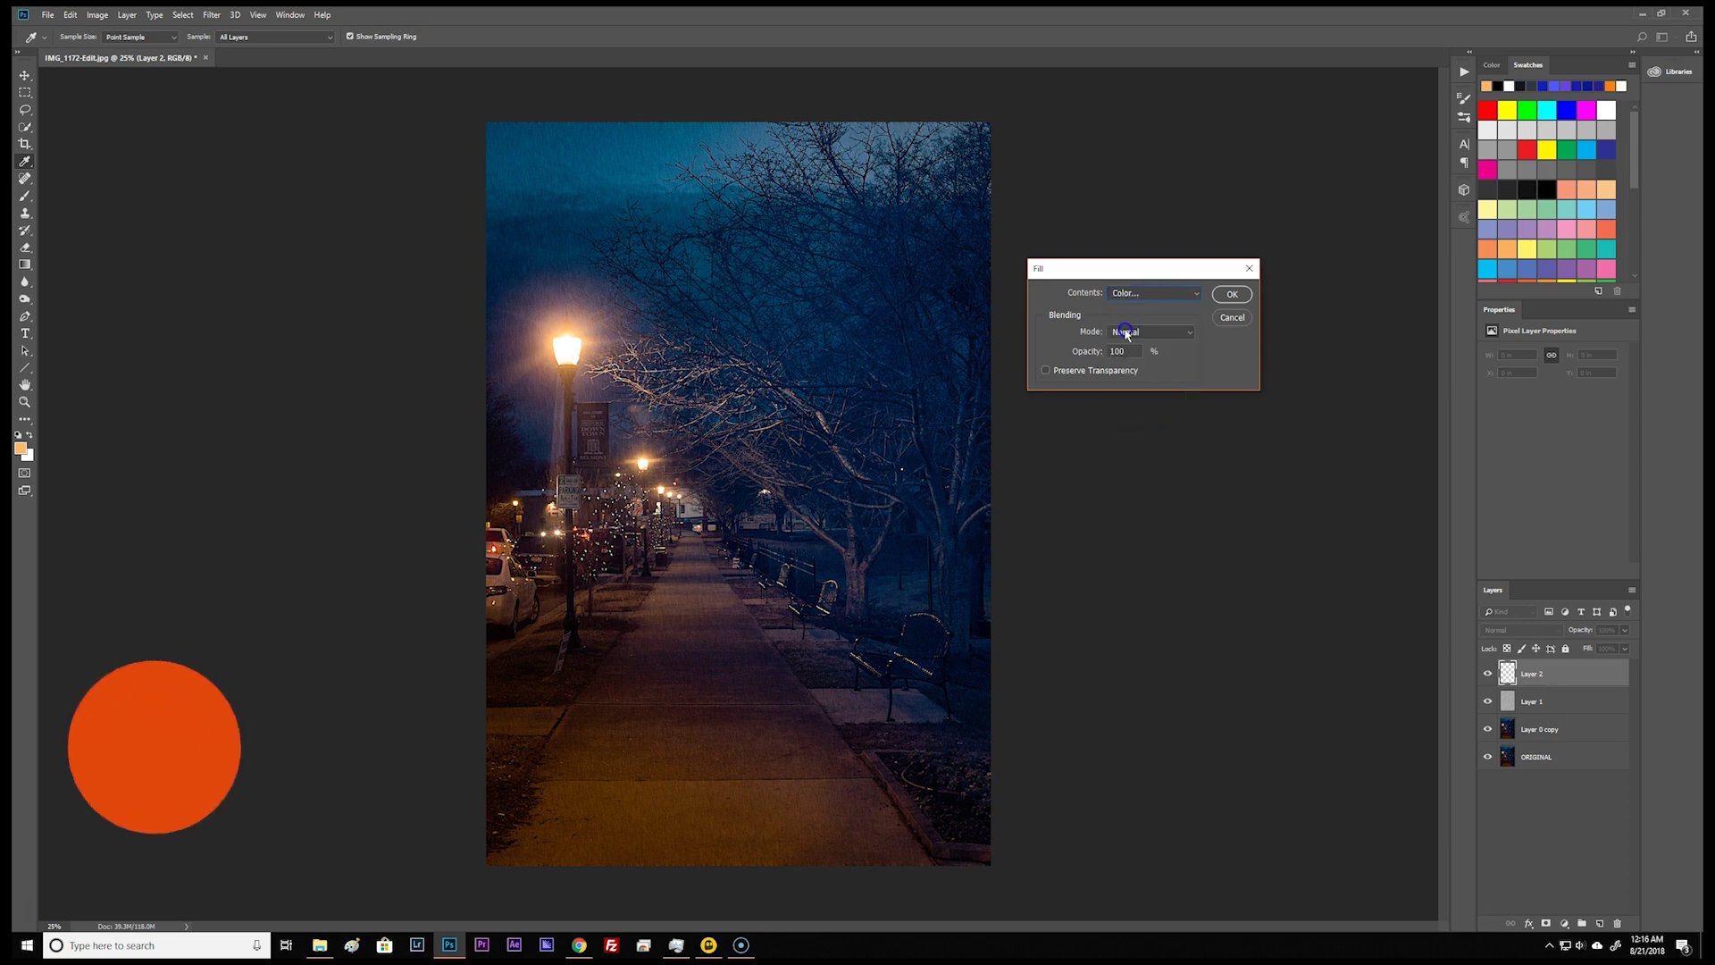
{"action": "left_click", "coordinate": [541, 334]}
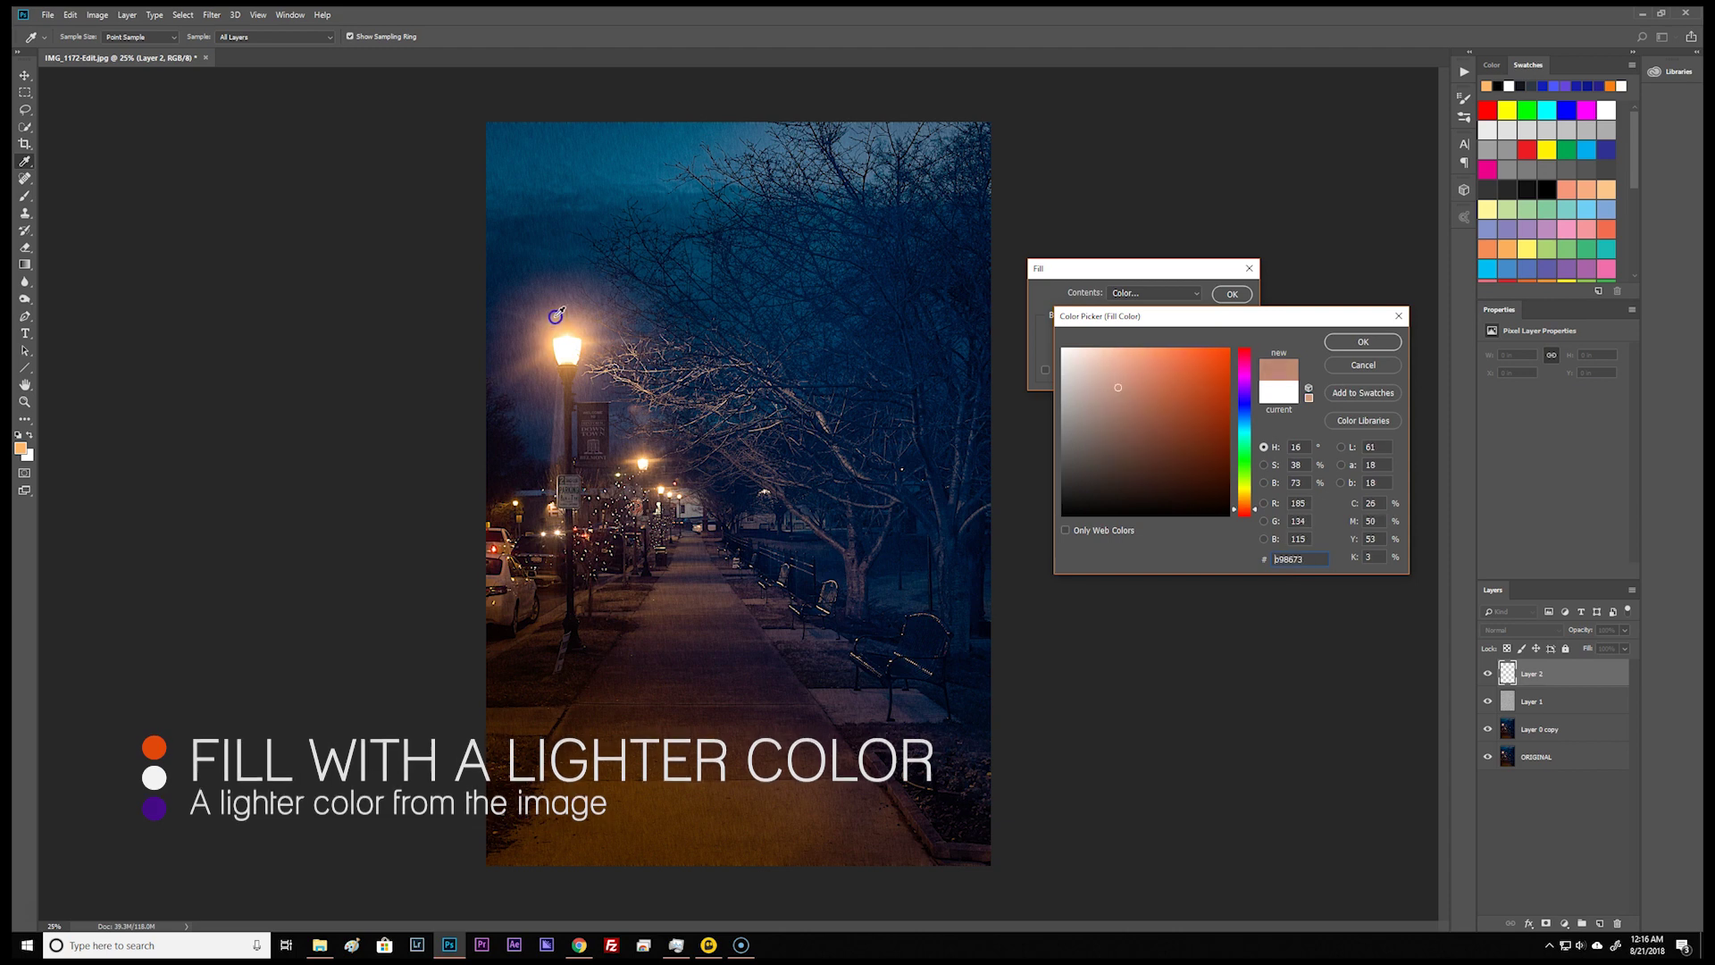
{"action": "left_click", "coordinate": [545, 357]}
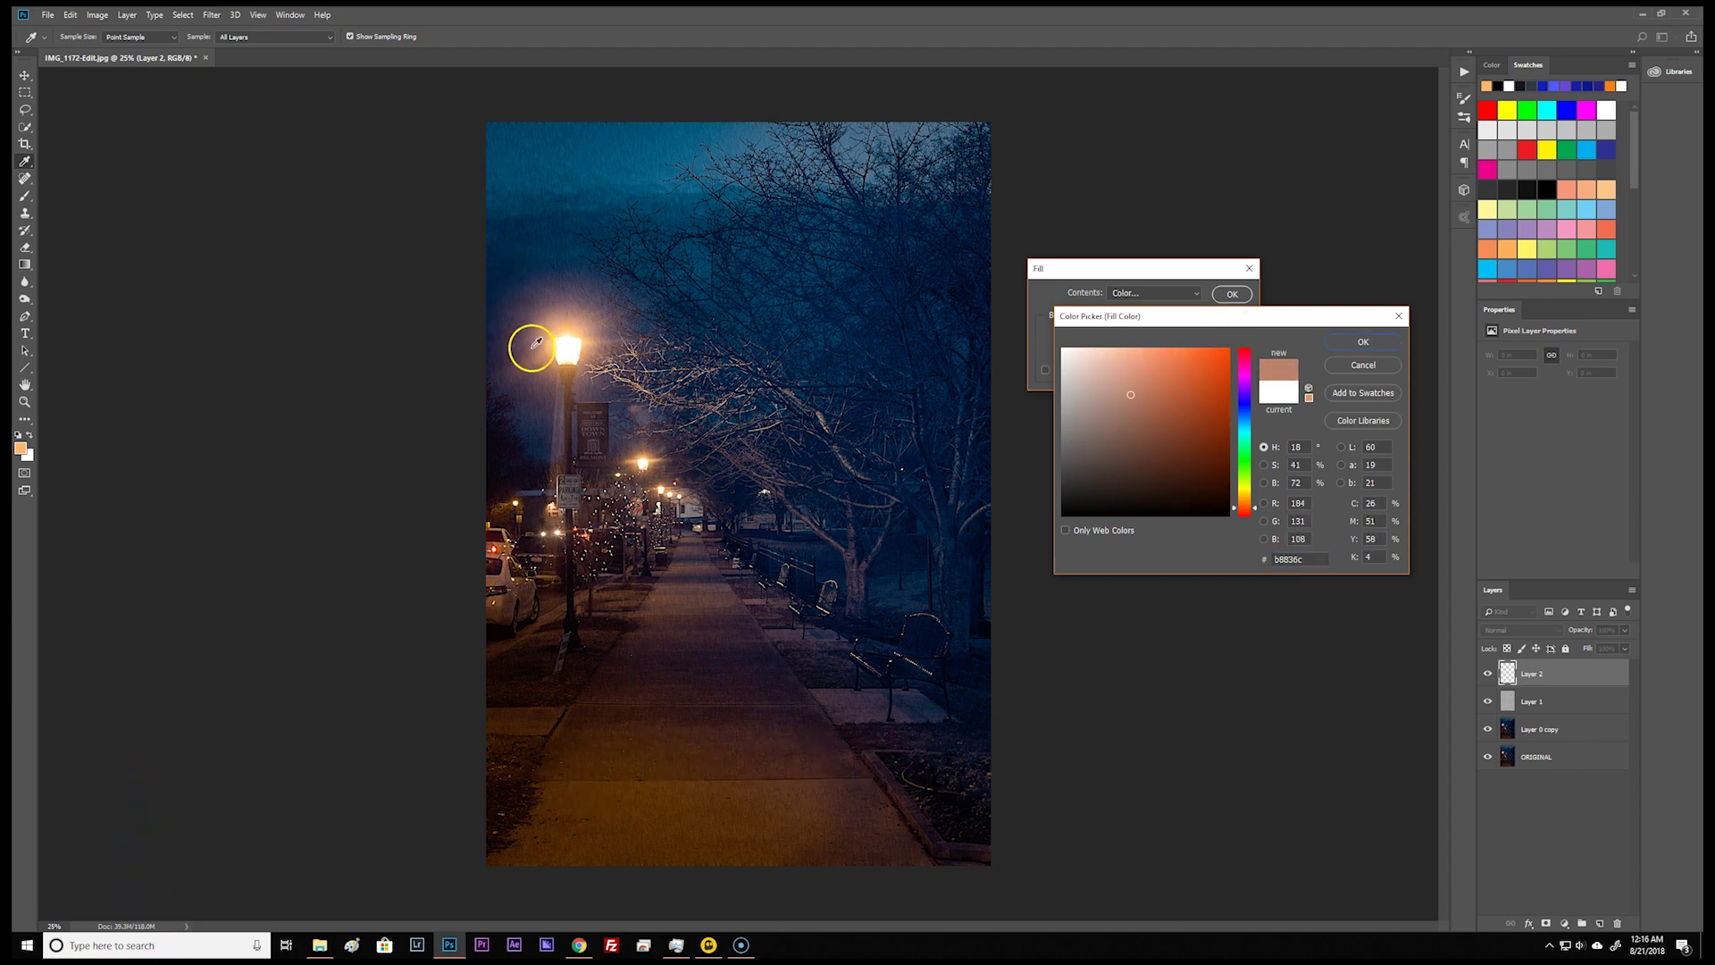
{"action": "left_click", "coordinate": [525, 346]}
{"action": "left_click", "coordinate": [1370, 342]}
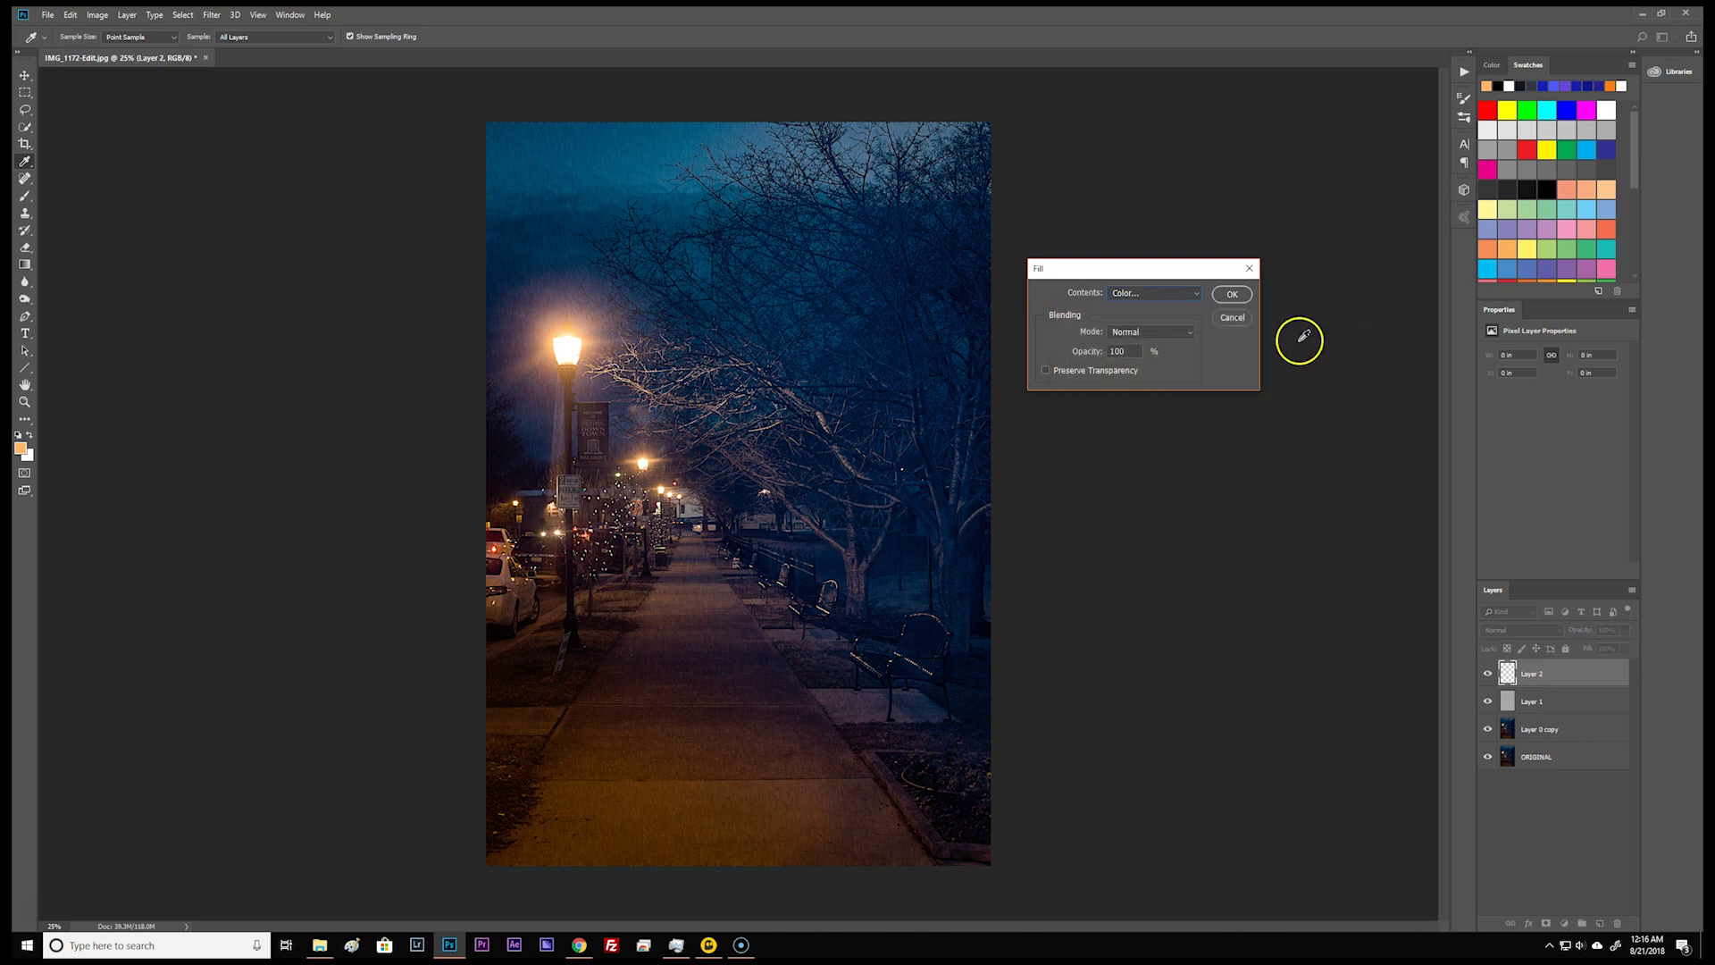
{"action": "left_click", "coordinate": [1229, 295]}
{"action": "key", "text": "m"}
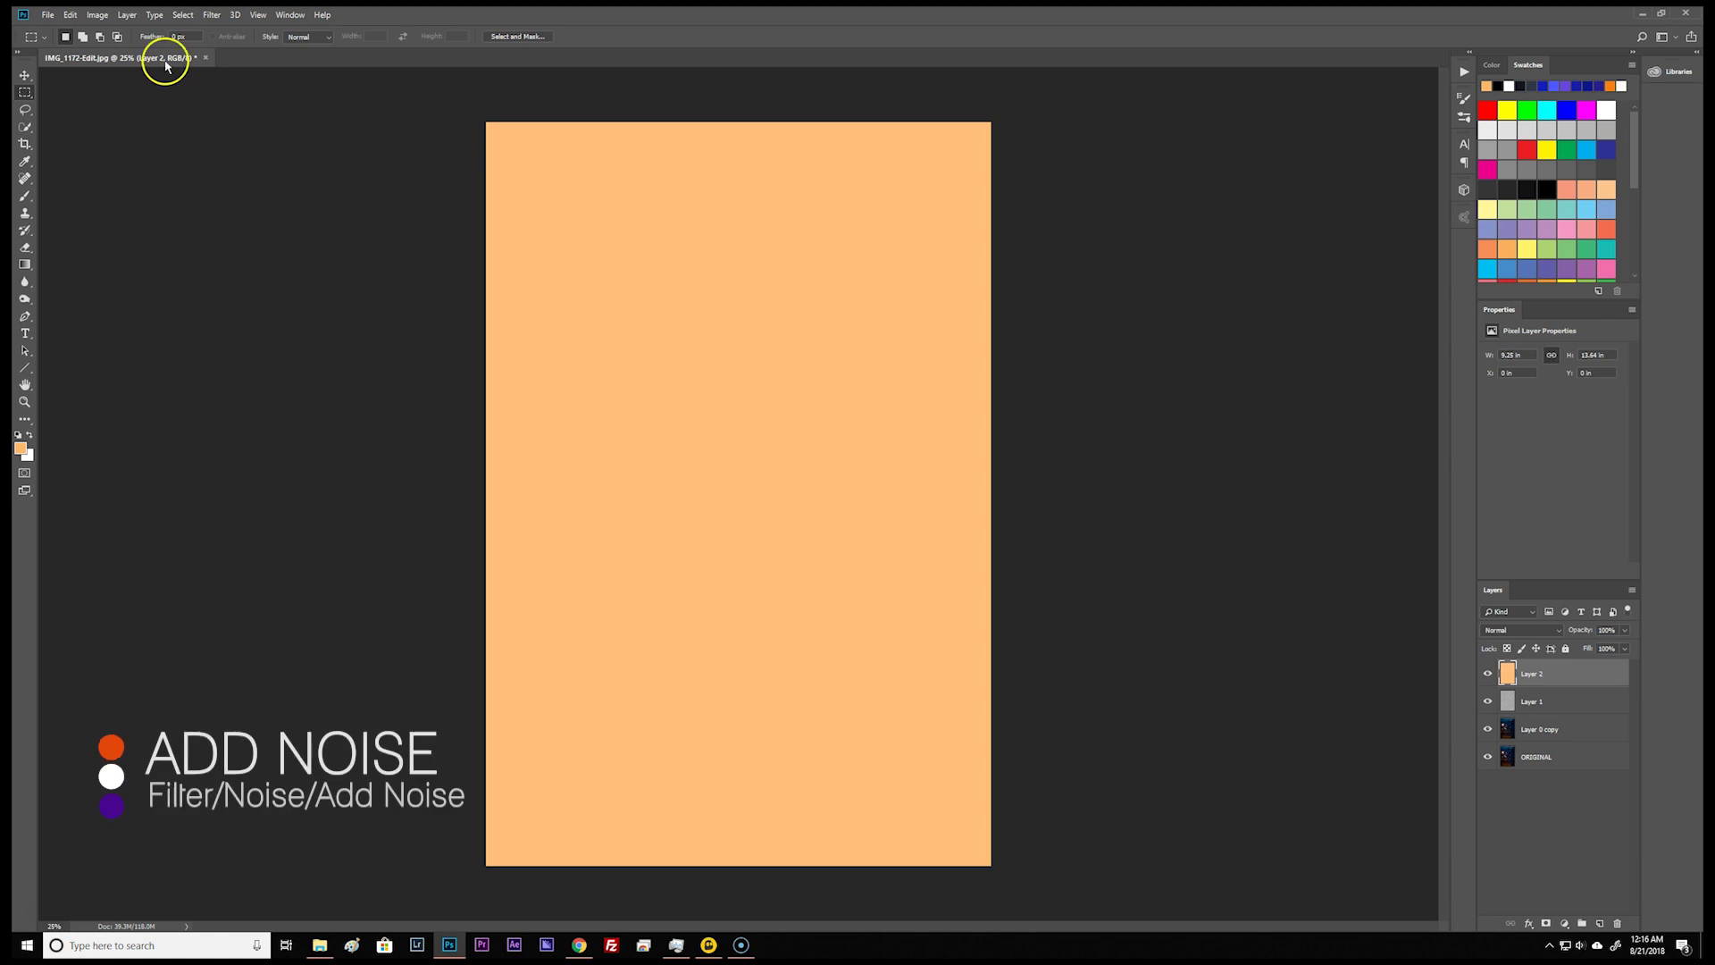
- Add monochromatic Gaussian noise to the orange Layer 2
{"action": "left_click", "coordinate": [215, 15]}
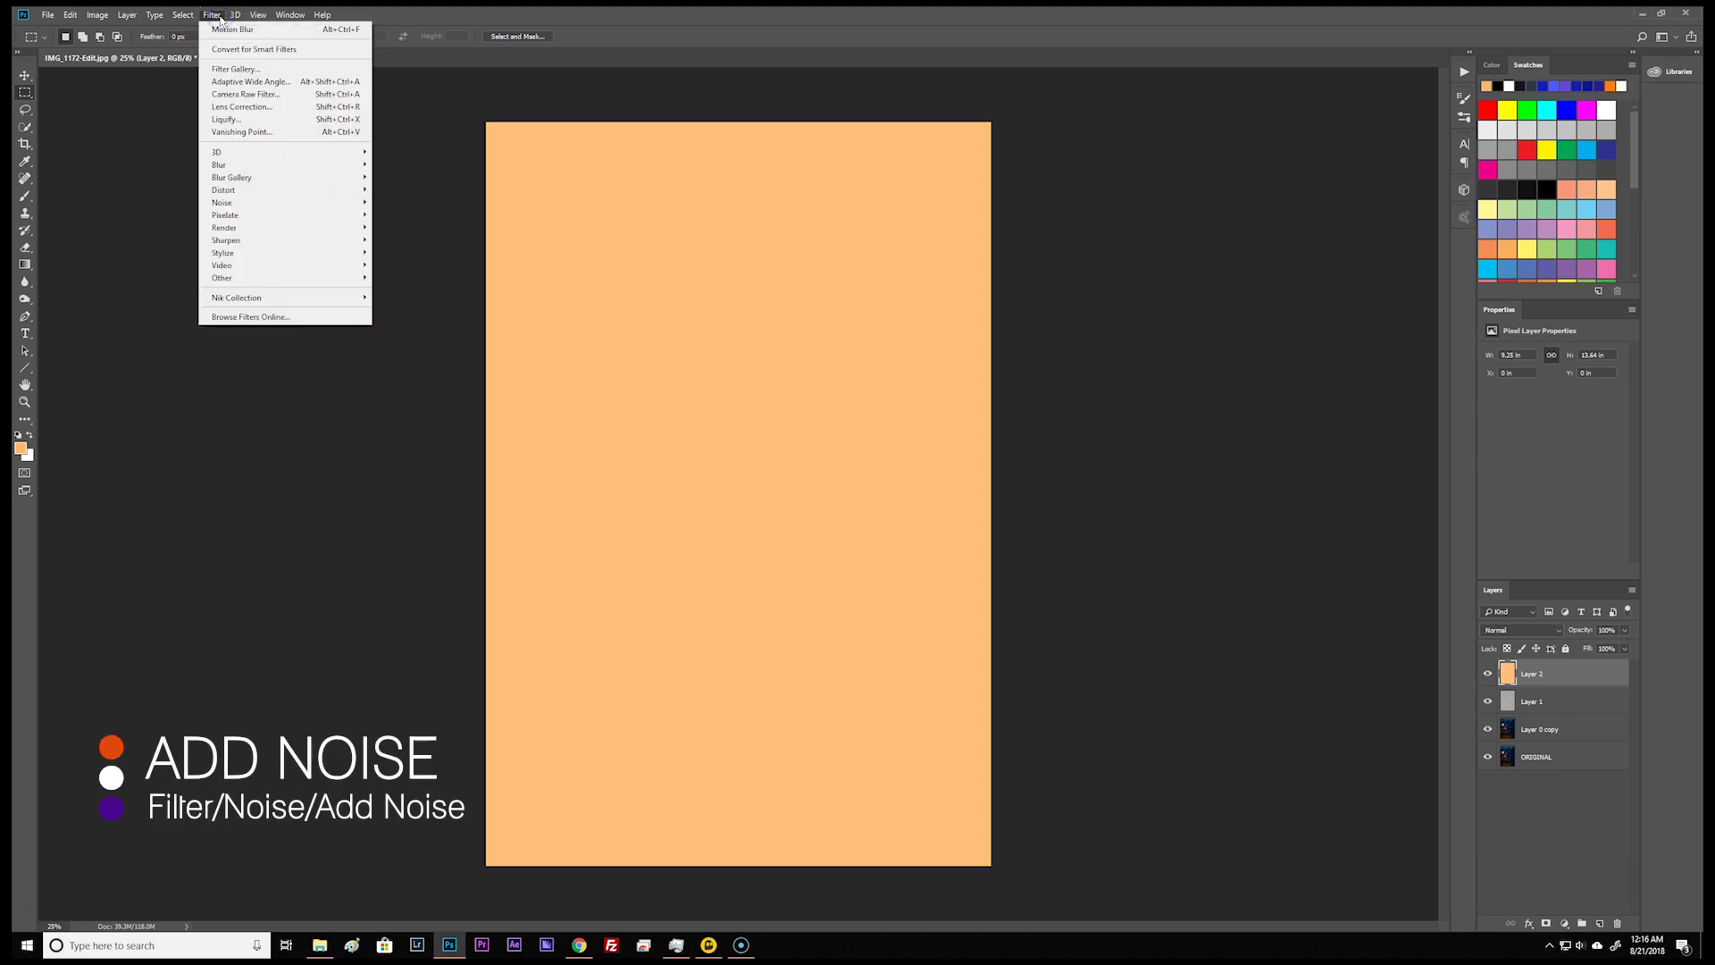
{"action": "mouse_move", "coordinate": [223, 201]}
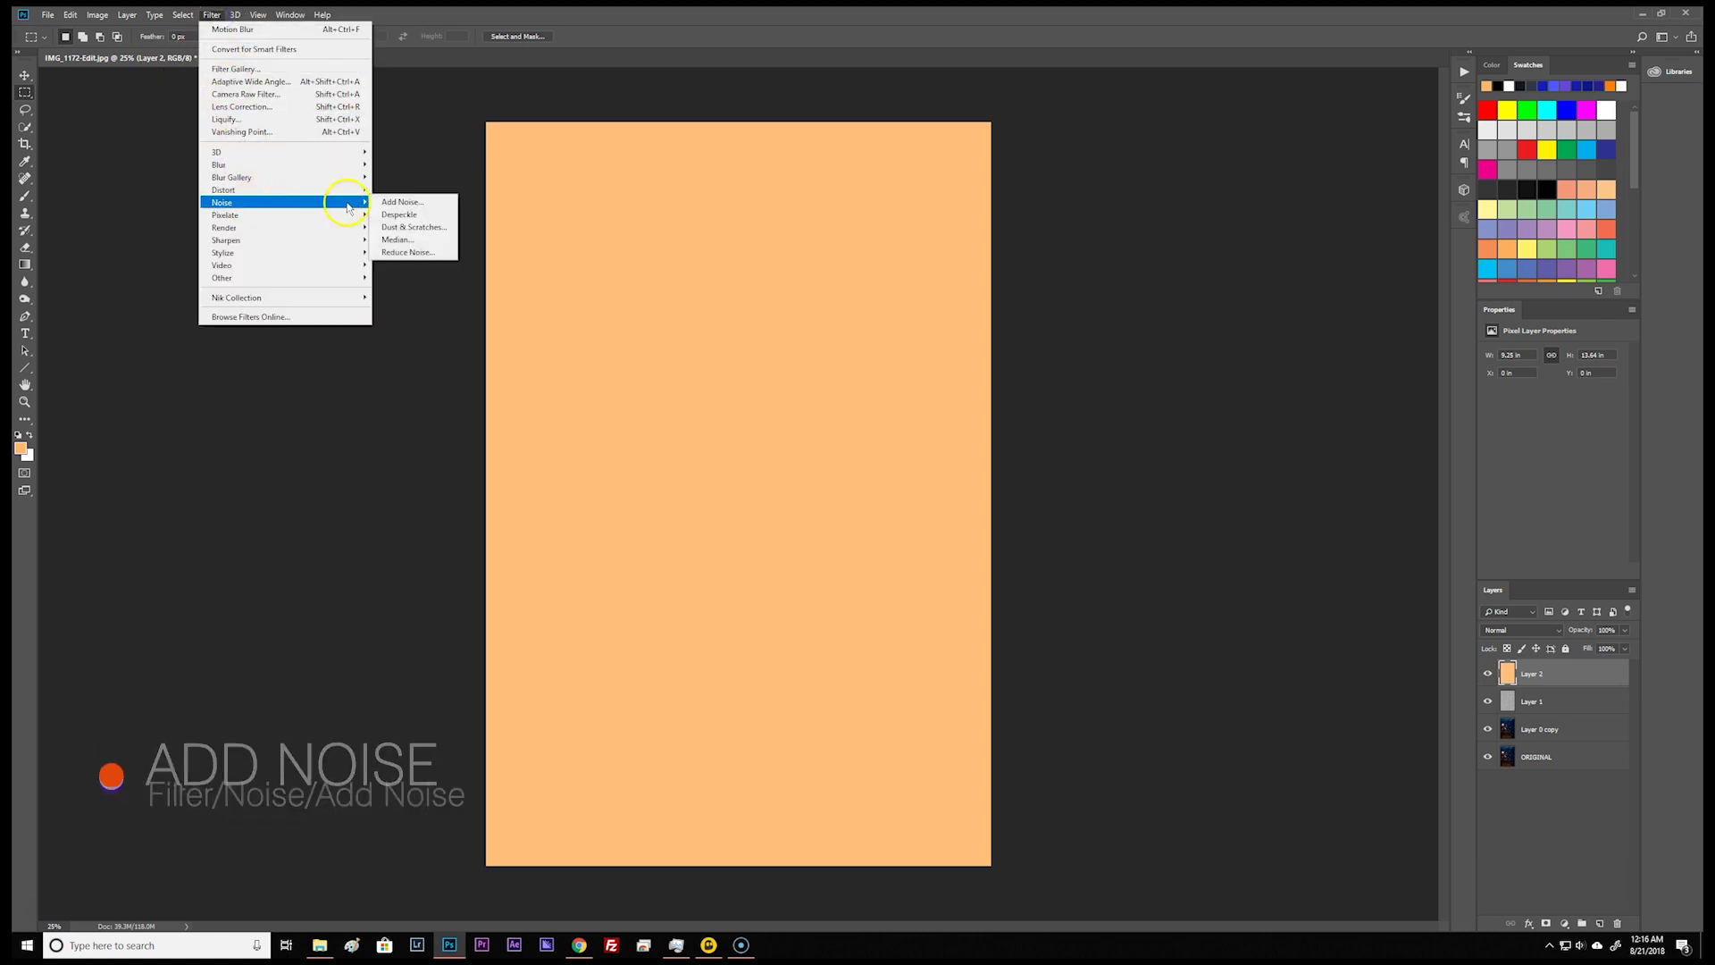
{"action": "left_click", "coordinate": [400, 202]}
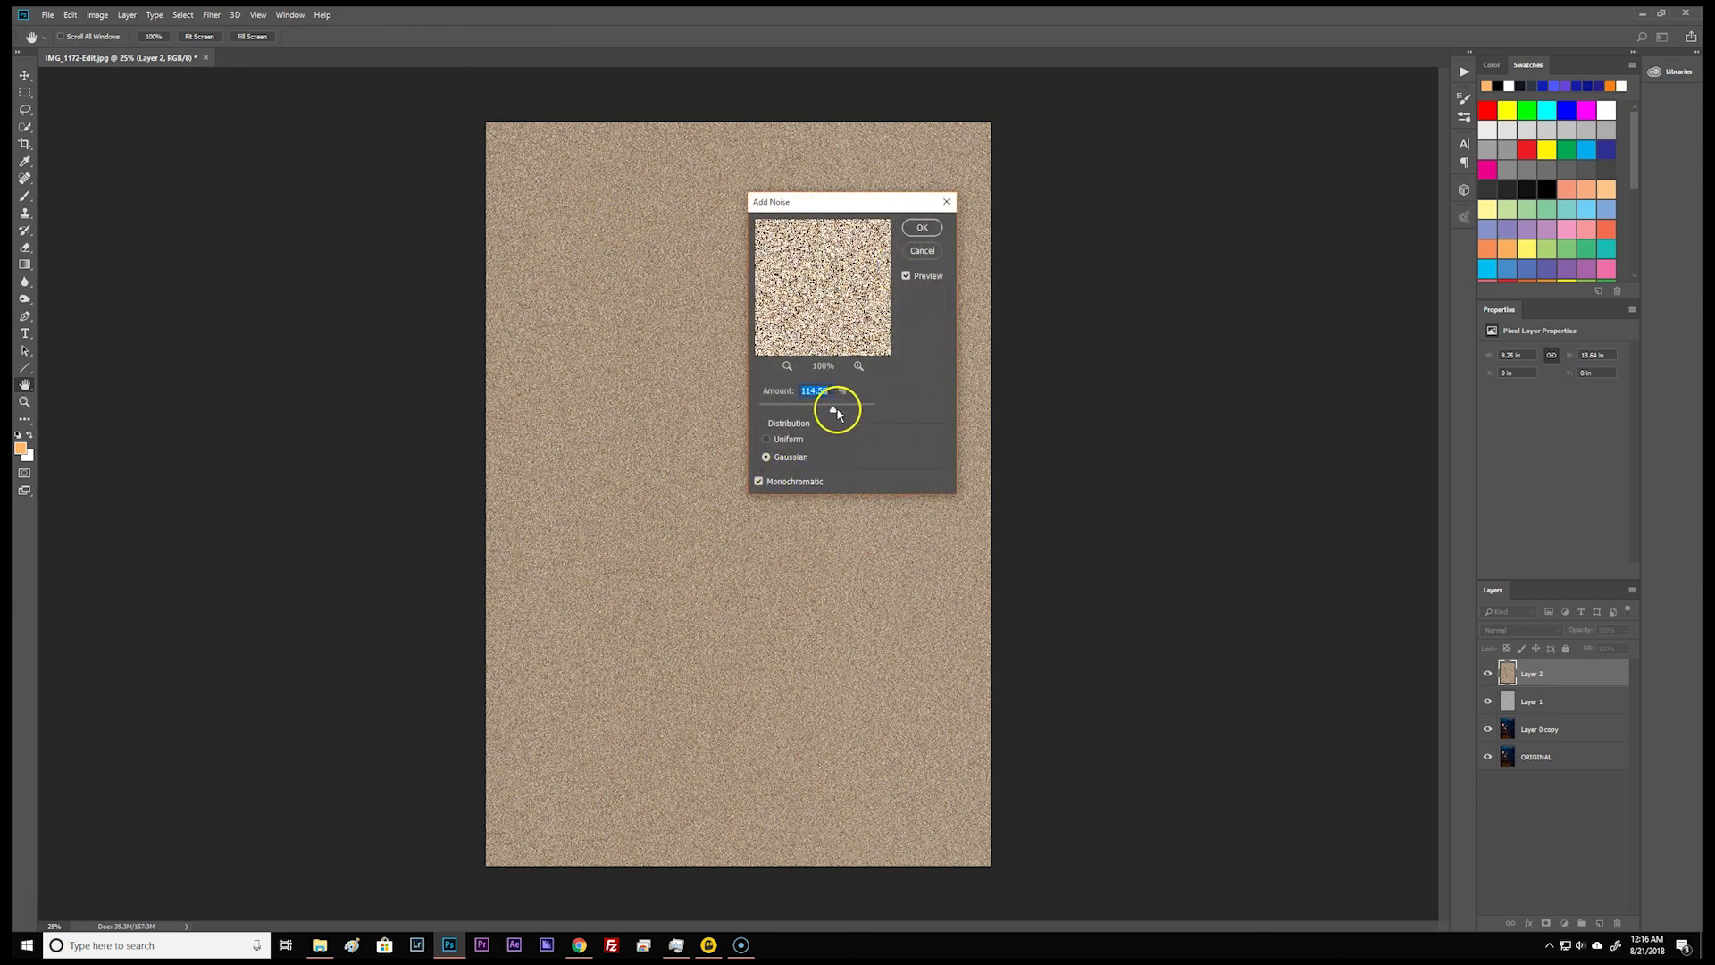
{"action": "left_click", "coordinate": [922, 227]}
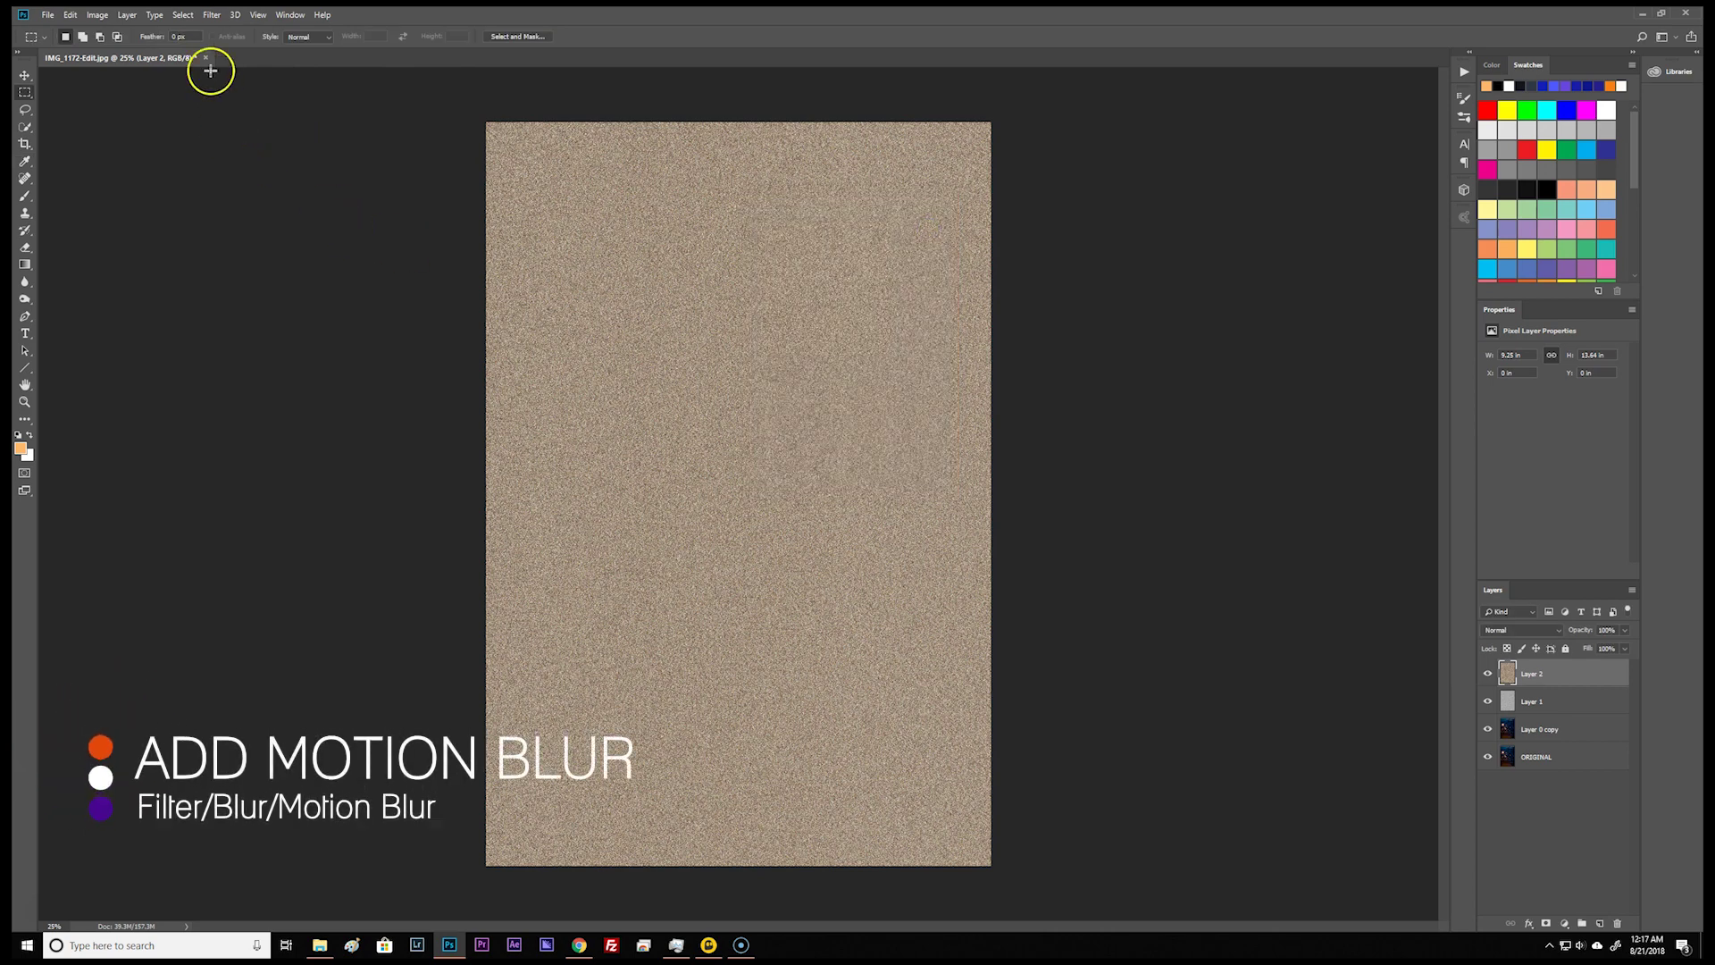
- Streak Layer 2's noise with an angled 35-pixel Motion Blur
{"action": "left_click", "coordinate": [215, 18]}
{"action": "mouse_move", "coordinate": [268, 164]}
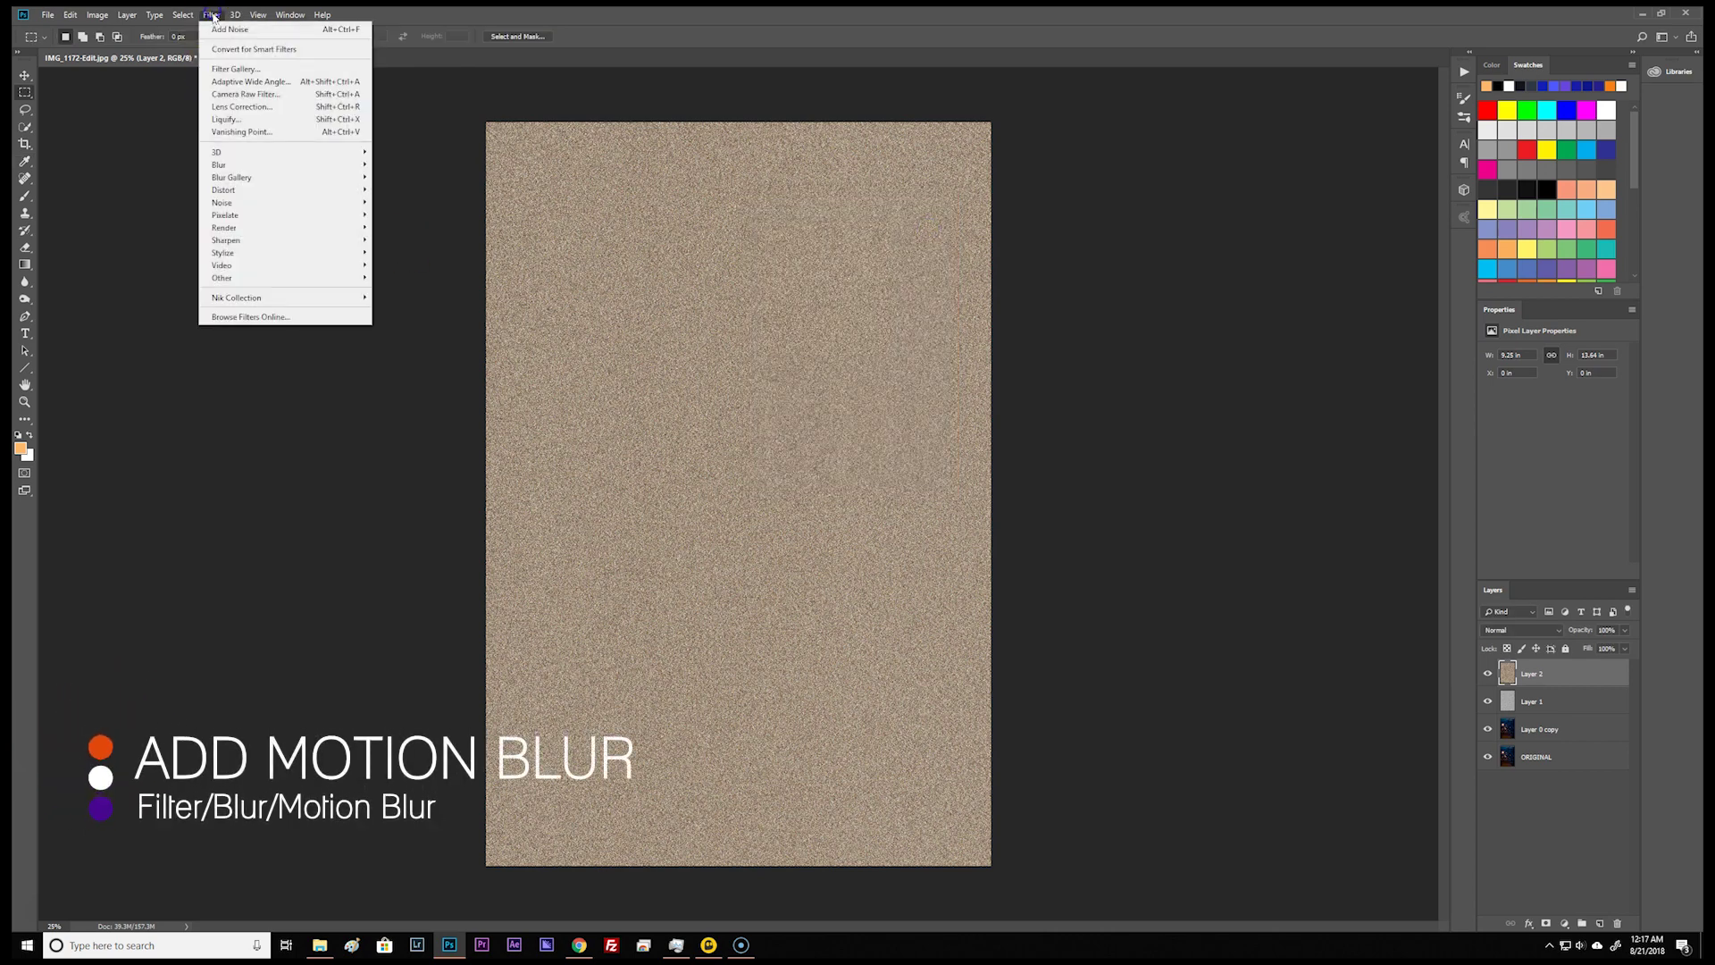
{"action": "left_click", "coordinate": [263, 165]}
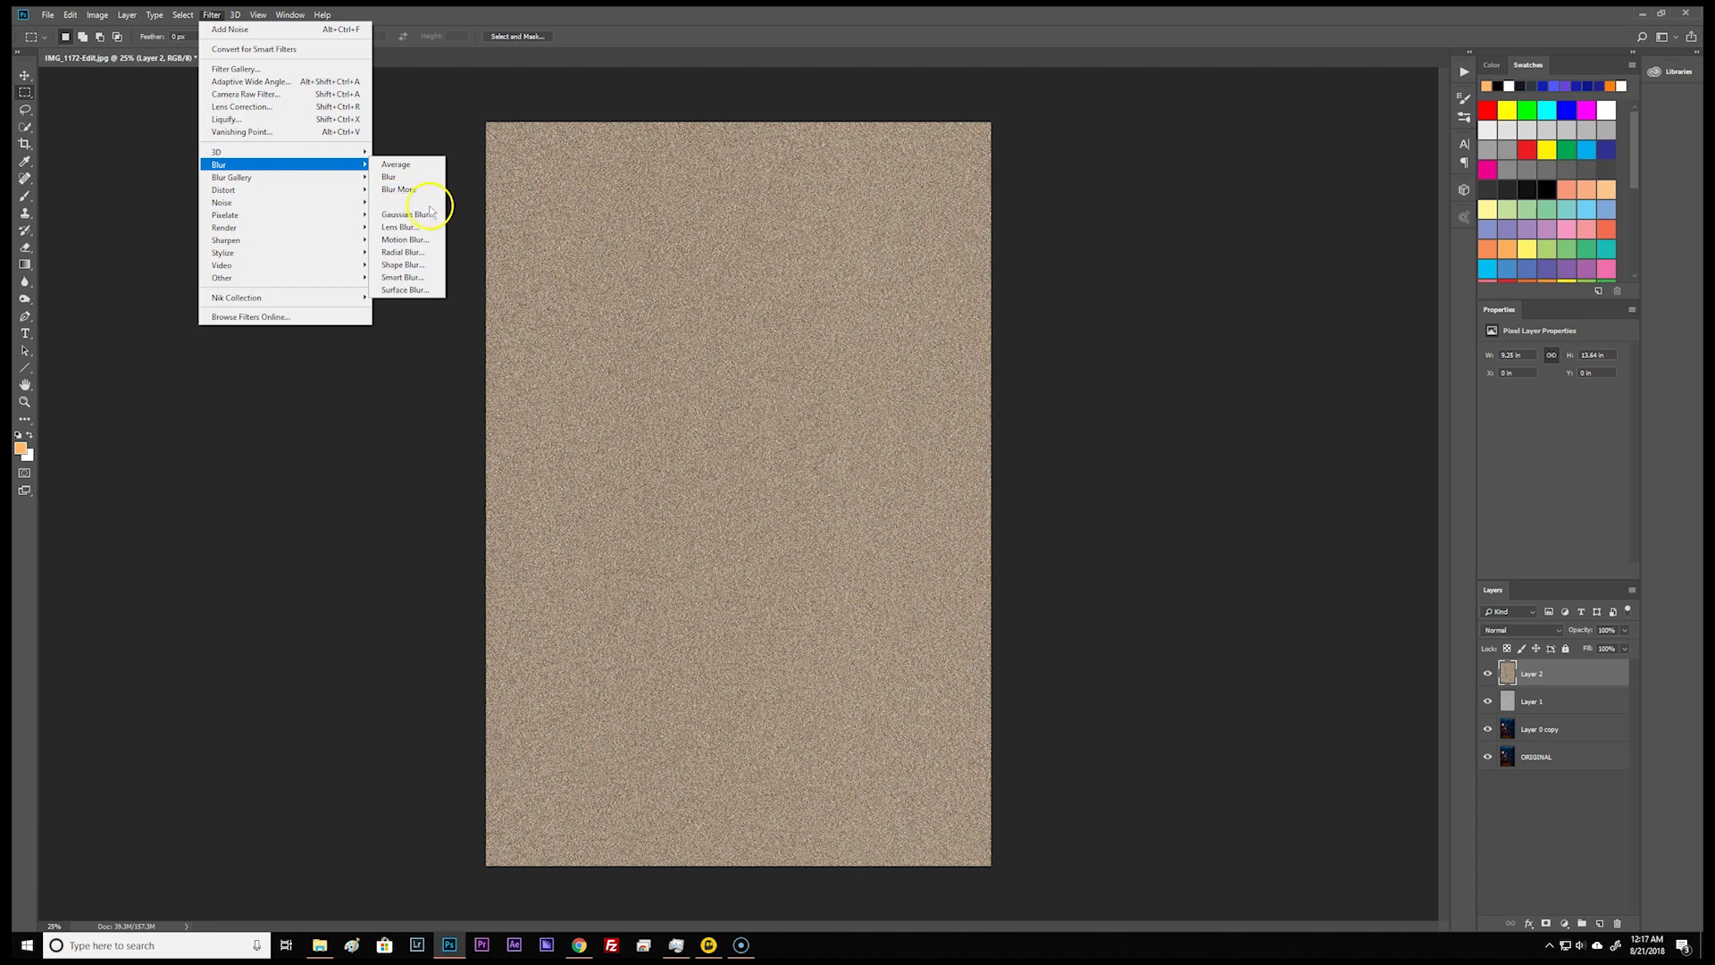
{"action": "left_click", "coordinate": [414, 241]}
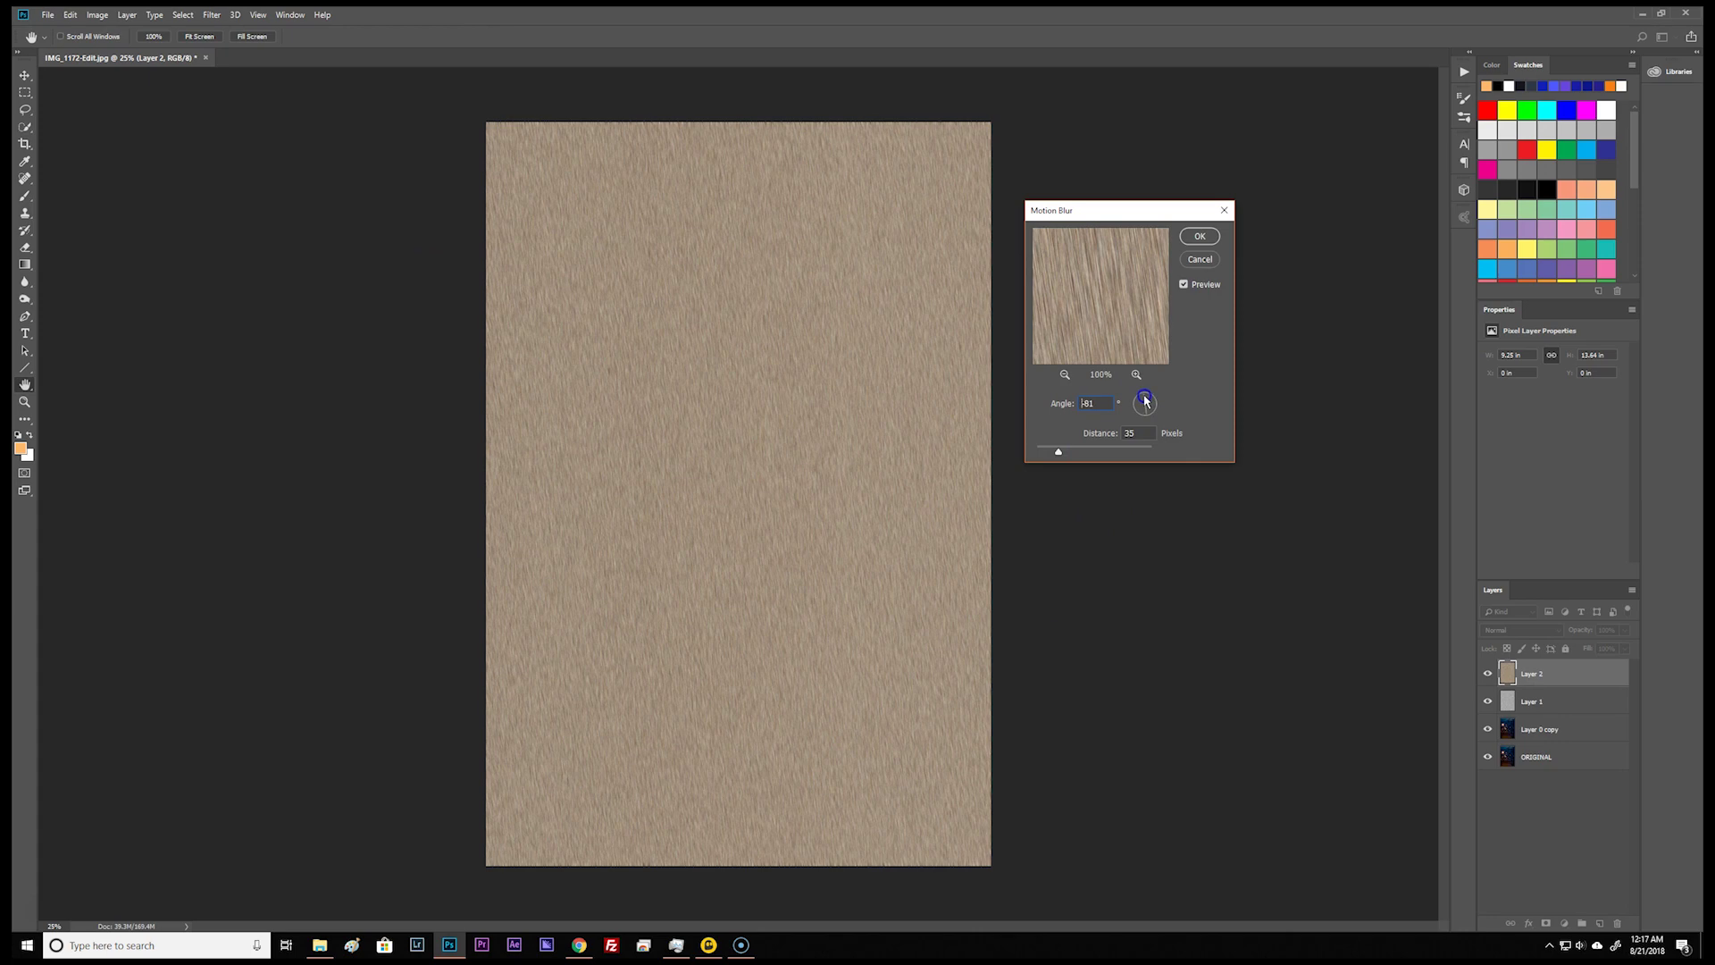
{"action": "left_click", "coordinate": [1193, 245]}
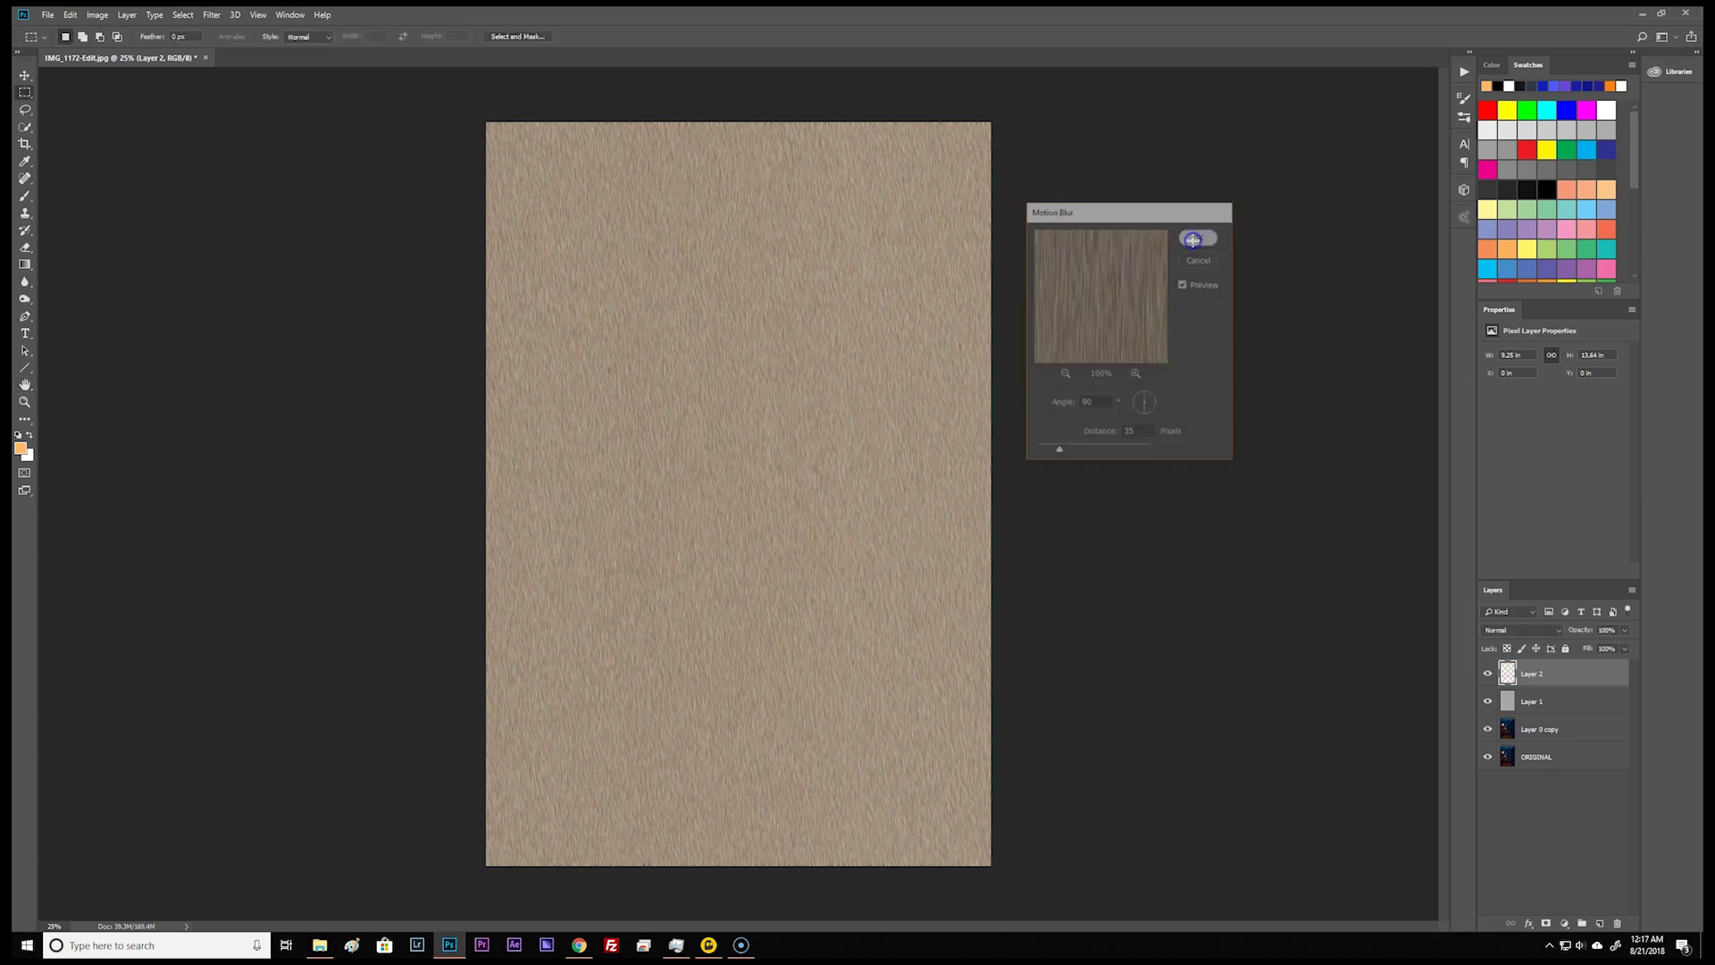
- Blend Layer 2 in Soft Light, then begin a Free Transform on Layer 1
{"action": "left_click", "coordinate": [1548, 632]}
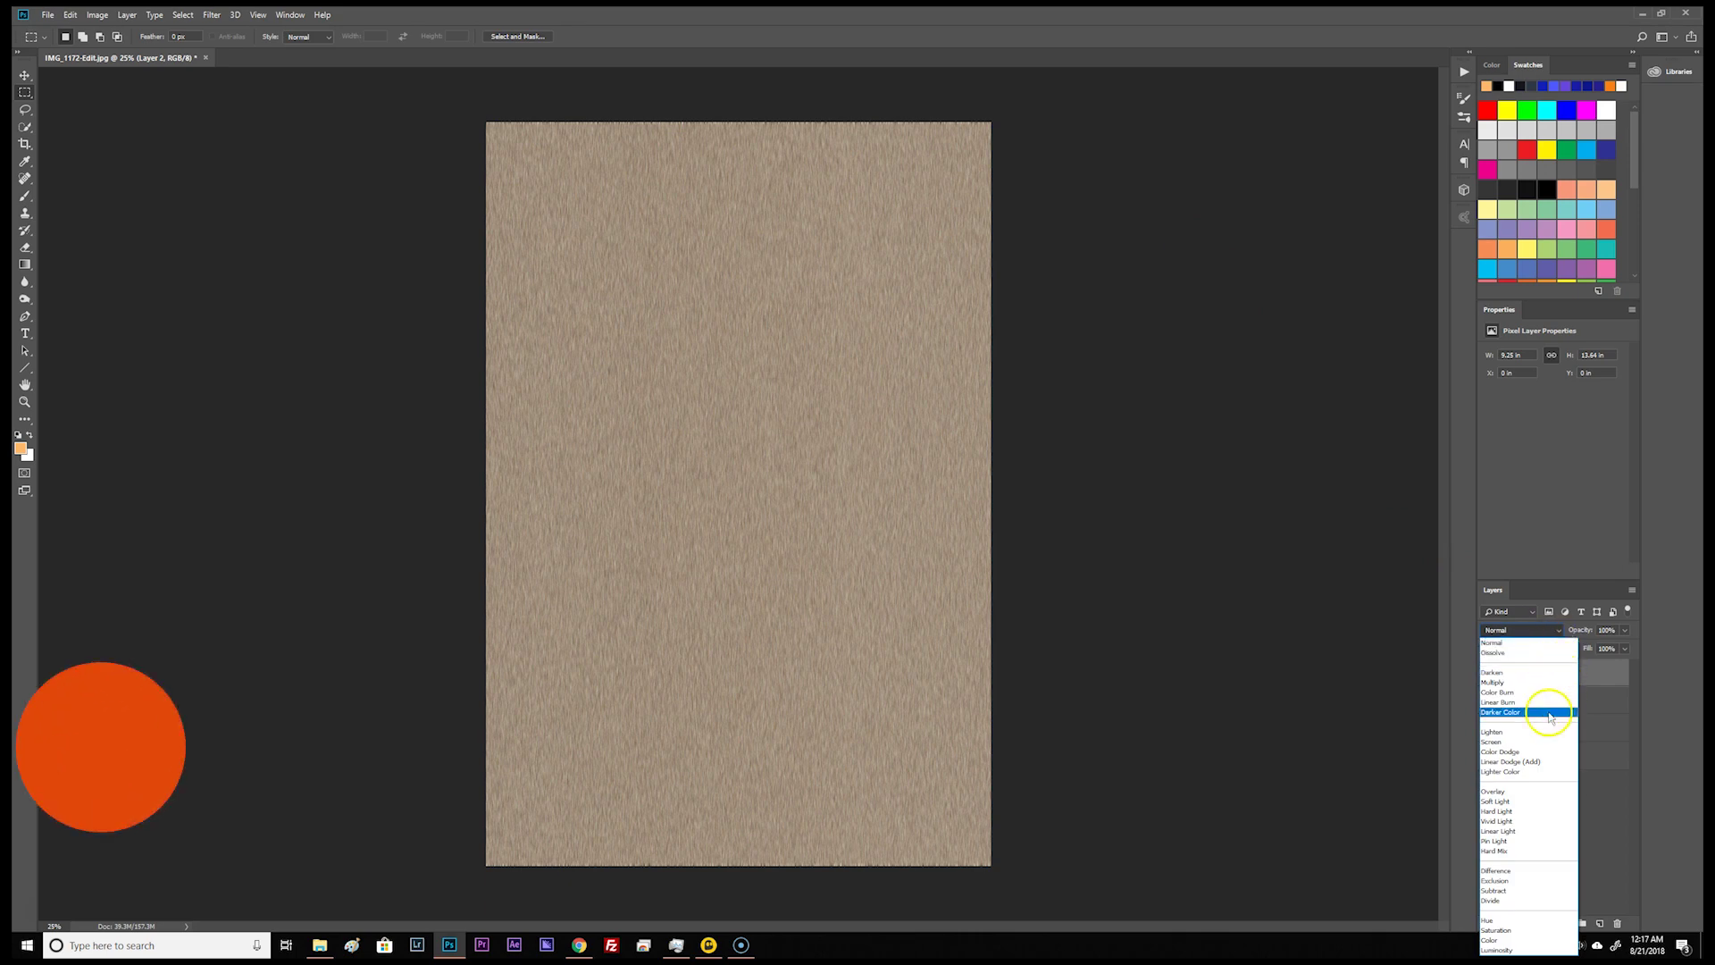
{"action": "left_click", "coordinate": [1516, 804]}
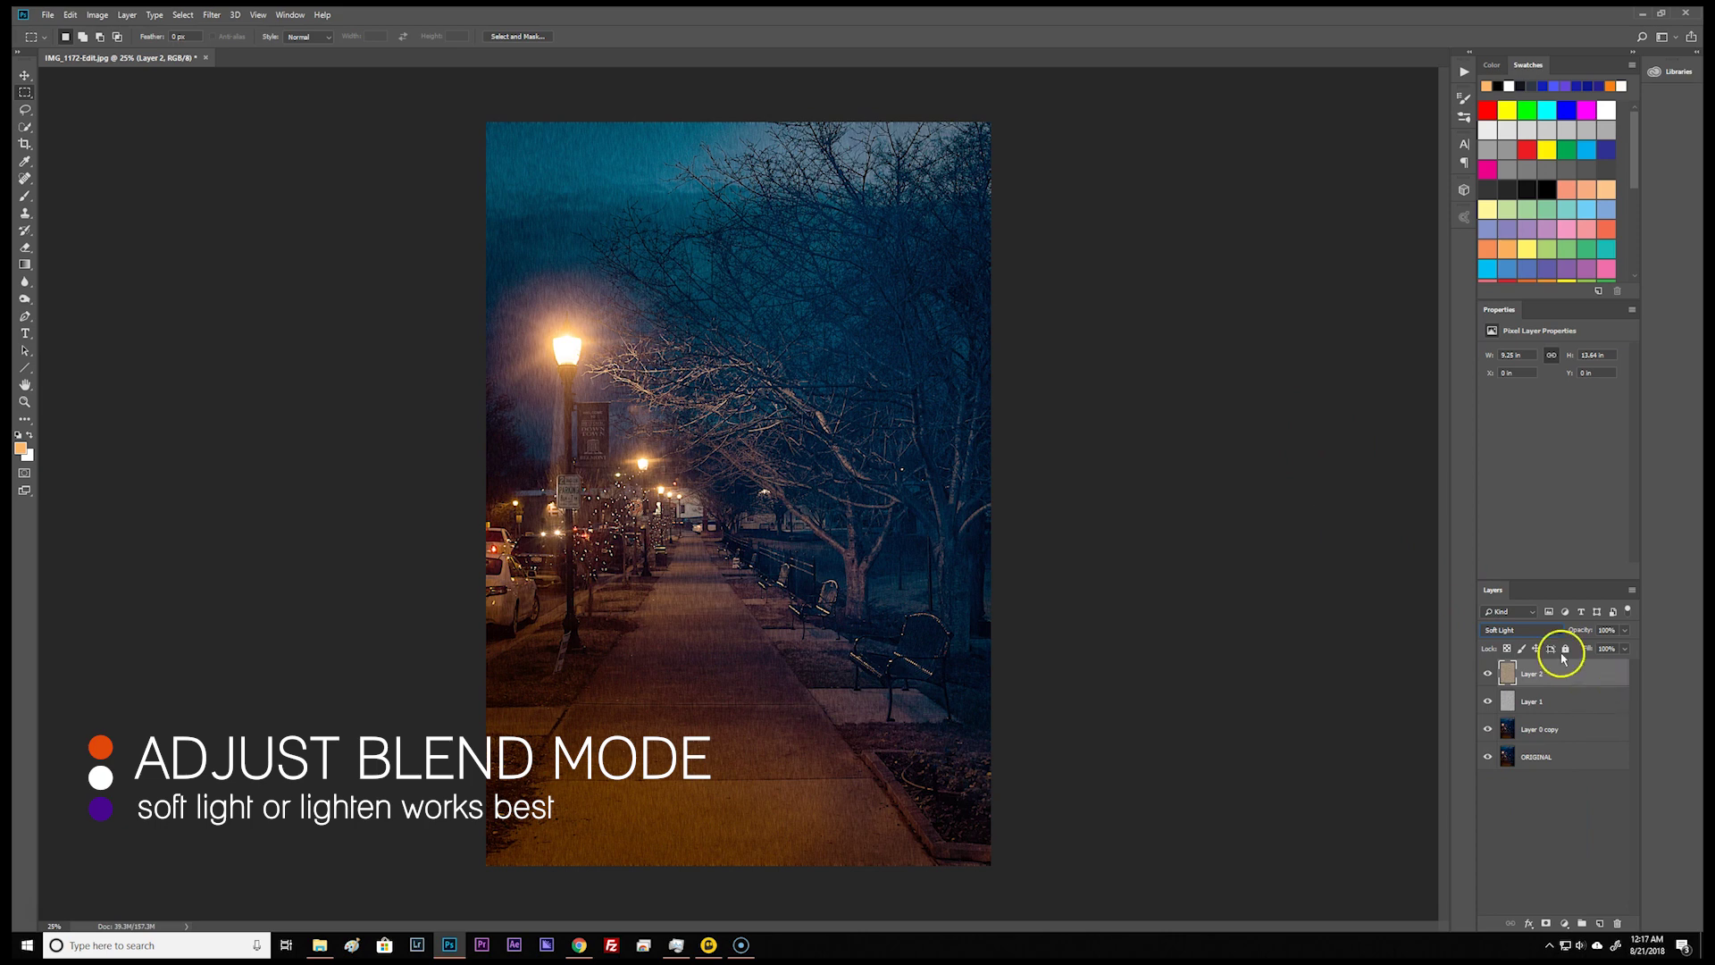
{"action": "left_click", "coordinate": [1545, 707]}
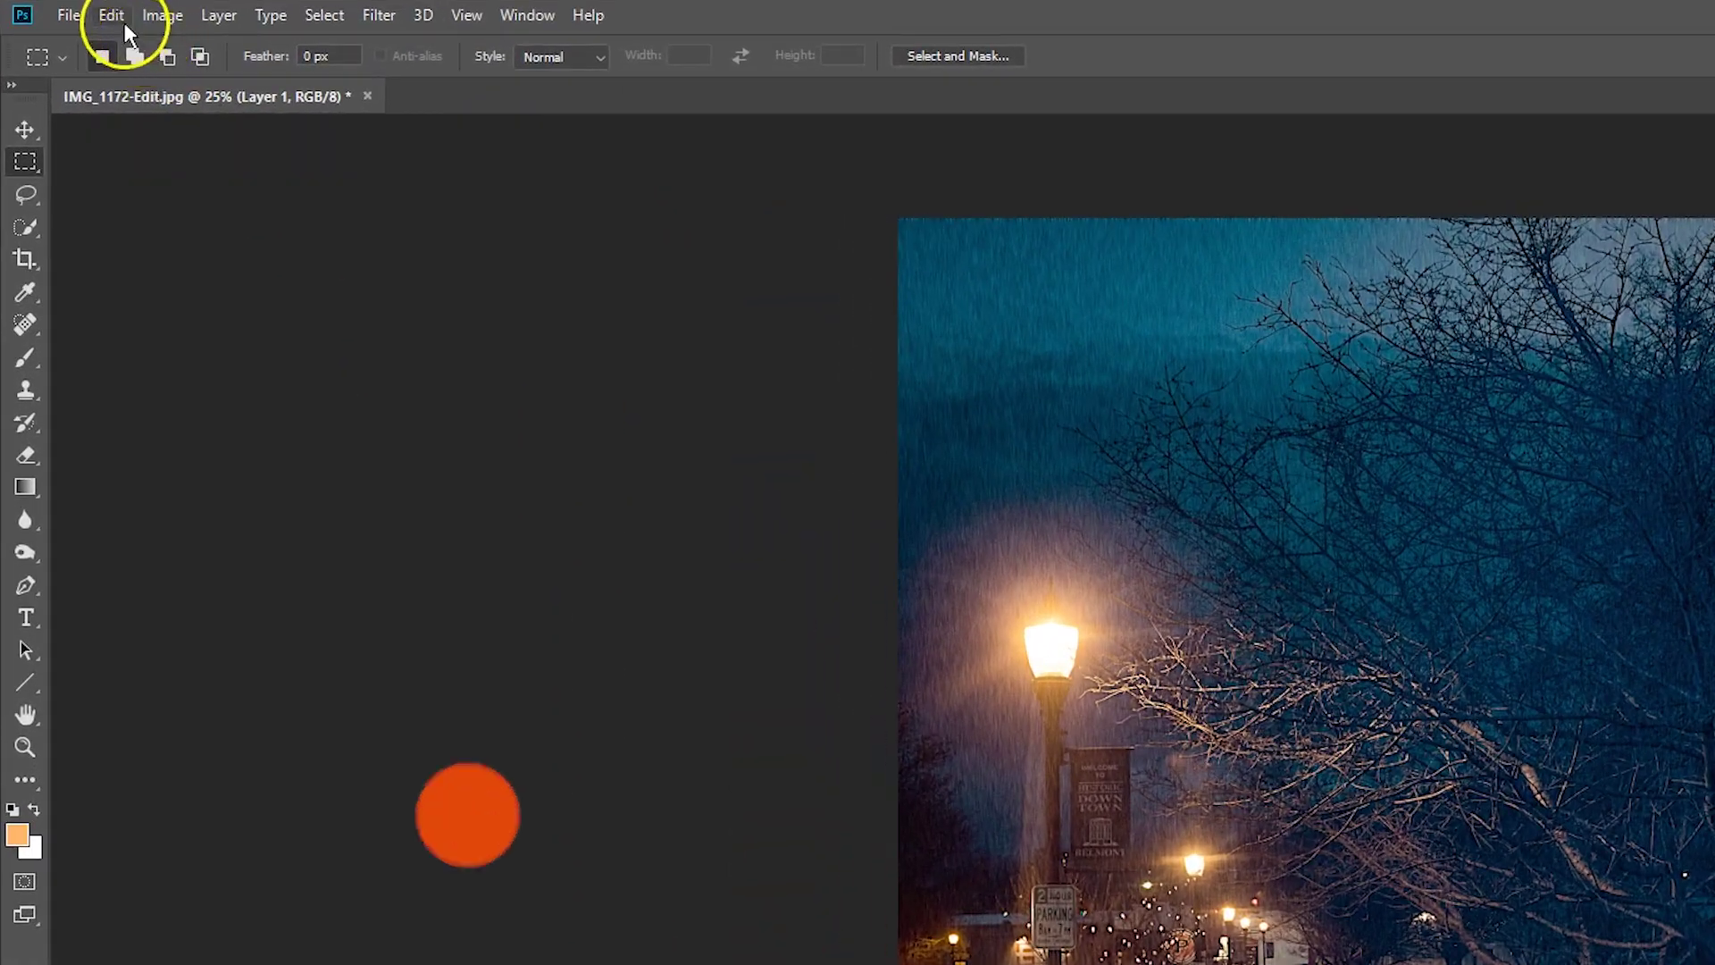
{"action": "left_click", "coordinate": [70, 14]}
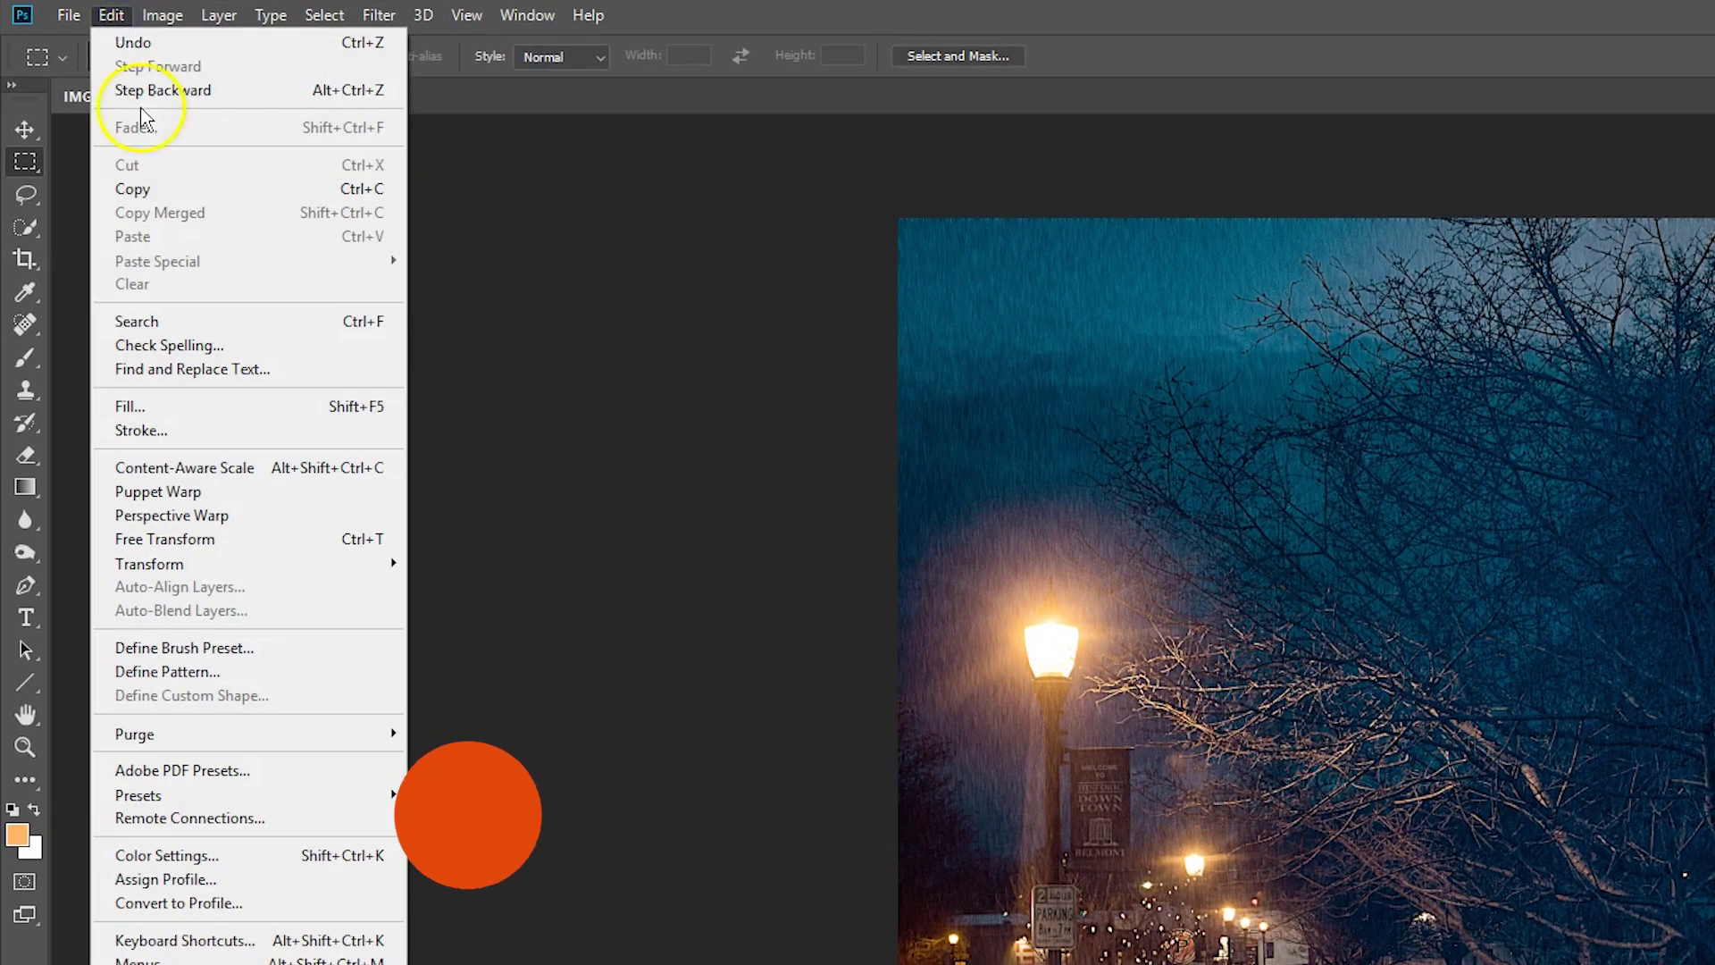
{"action": "left_click", "coordinate": [224, 539]}
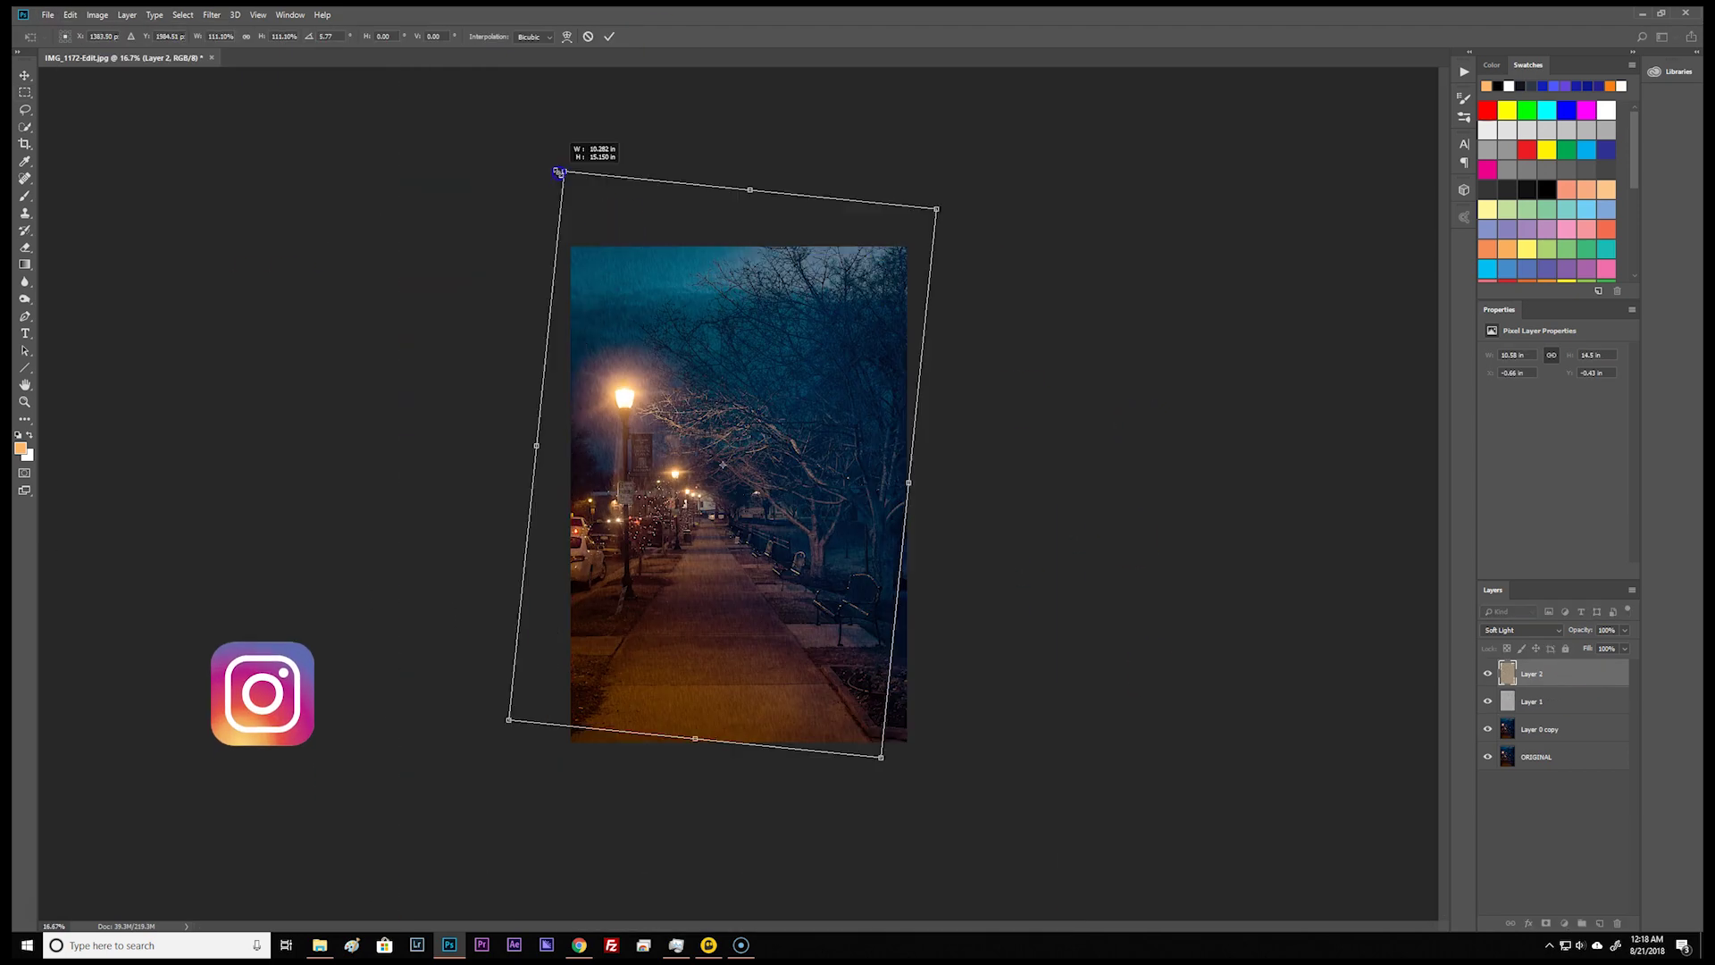
- Position the enlarged, rotated rain layer over the photo, commit the transform, and zoom in
{"action": "left_click_drag", "start_coordinate": [547, 561], "coordinate": [655, 520]}
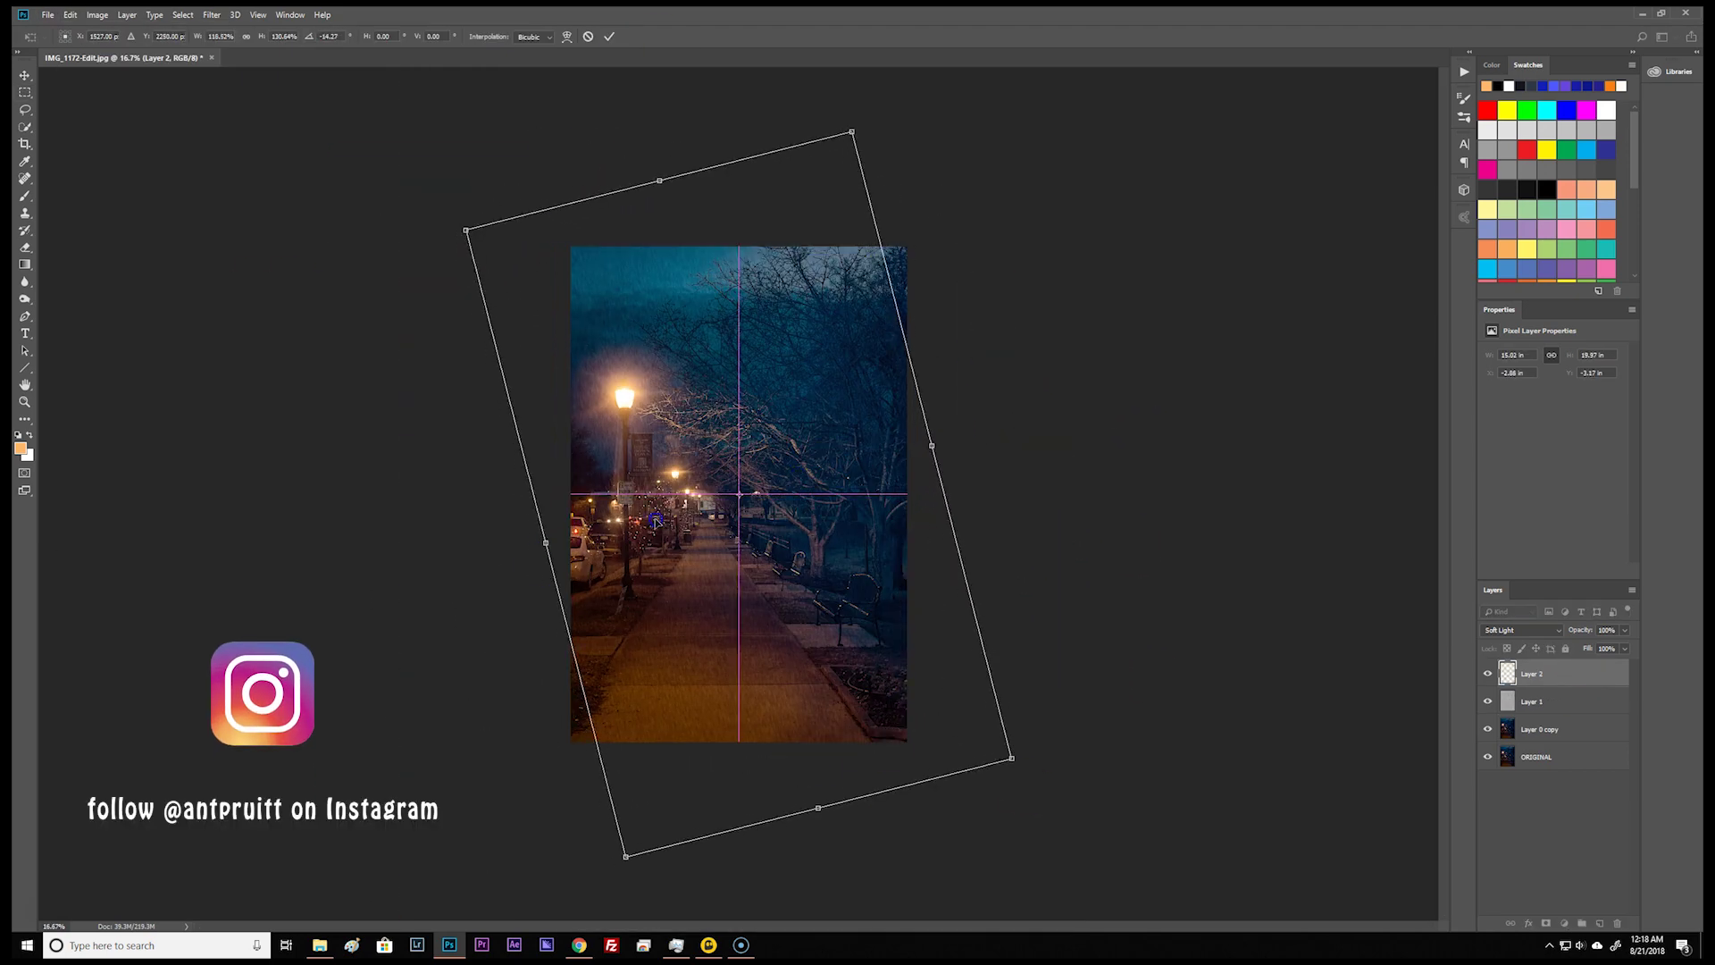
{"action": "left_click", "coordinate": [611, 35]}
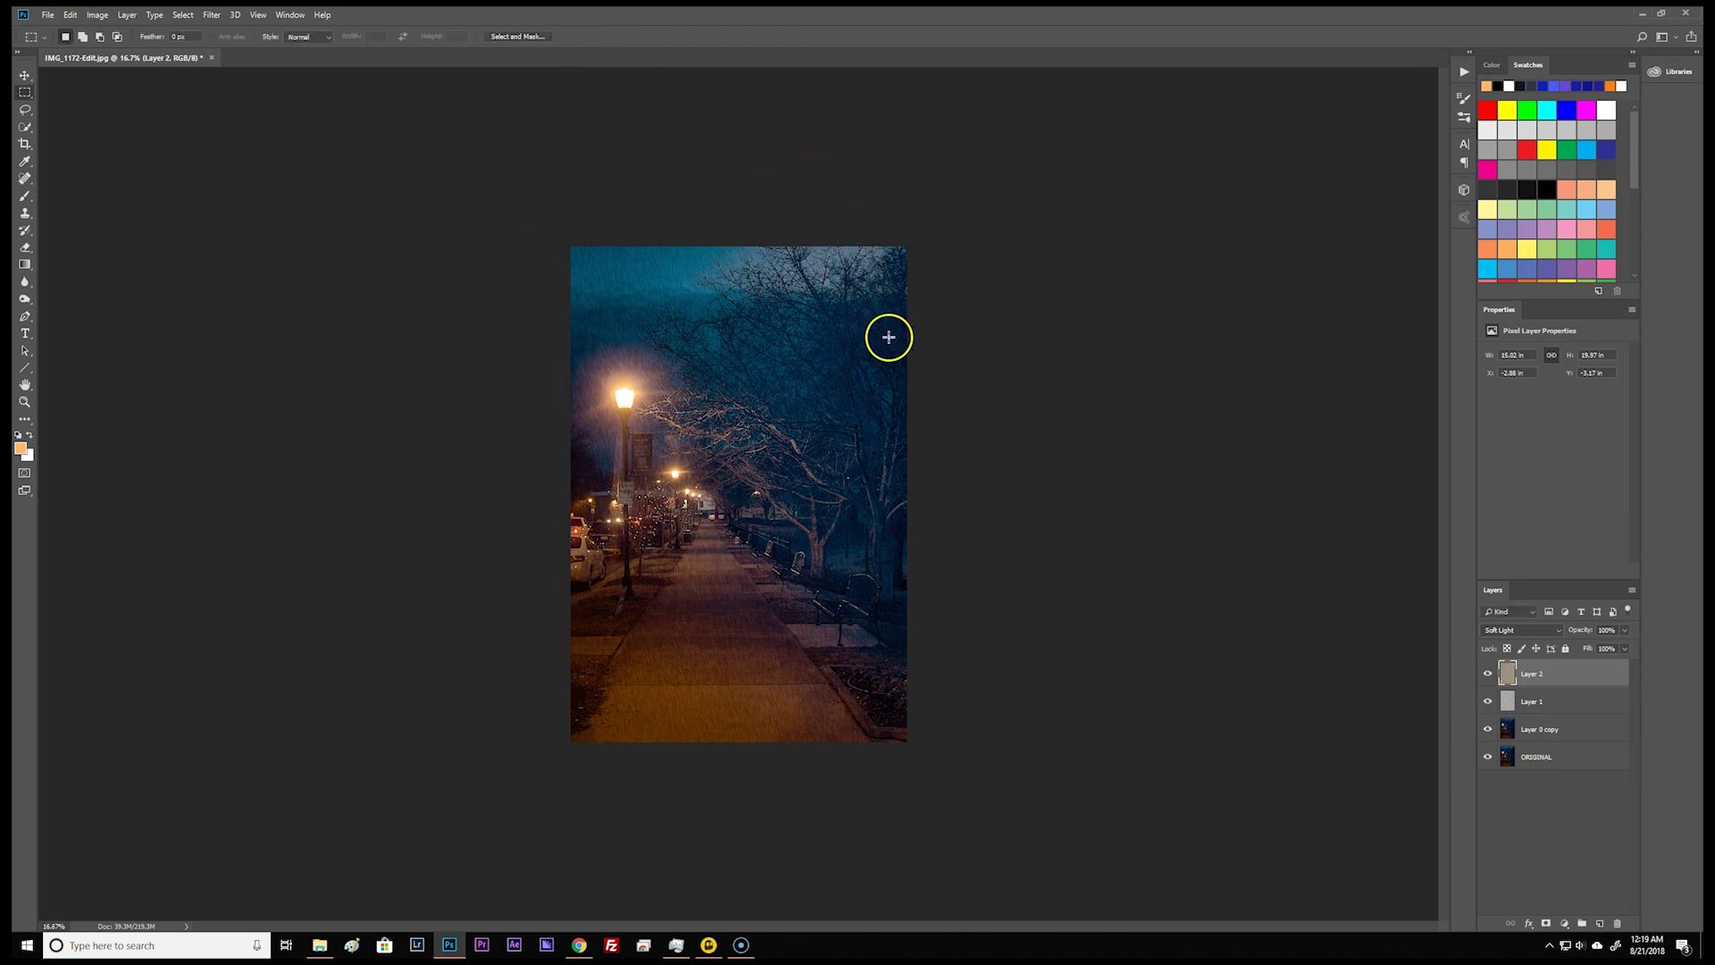
{"action": "key", "text": "ctrl+plus"}
{"action": "key", "text": "ctrl+plus"}
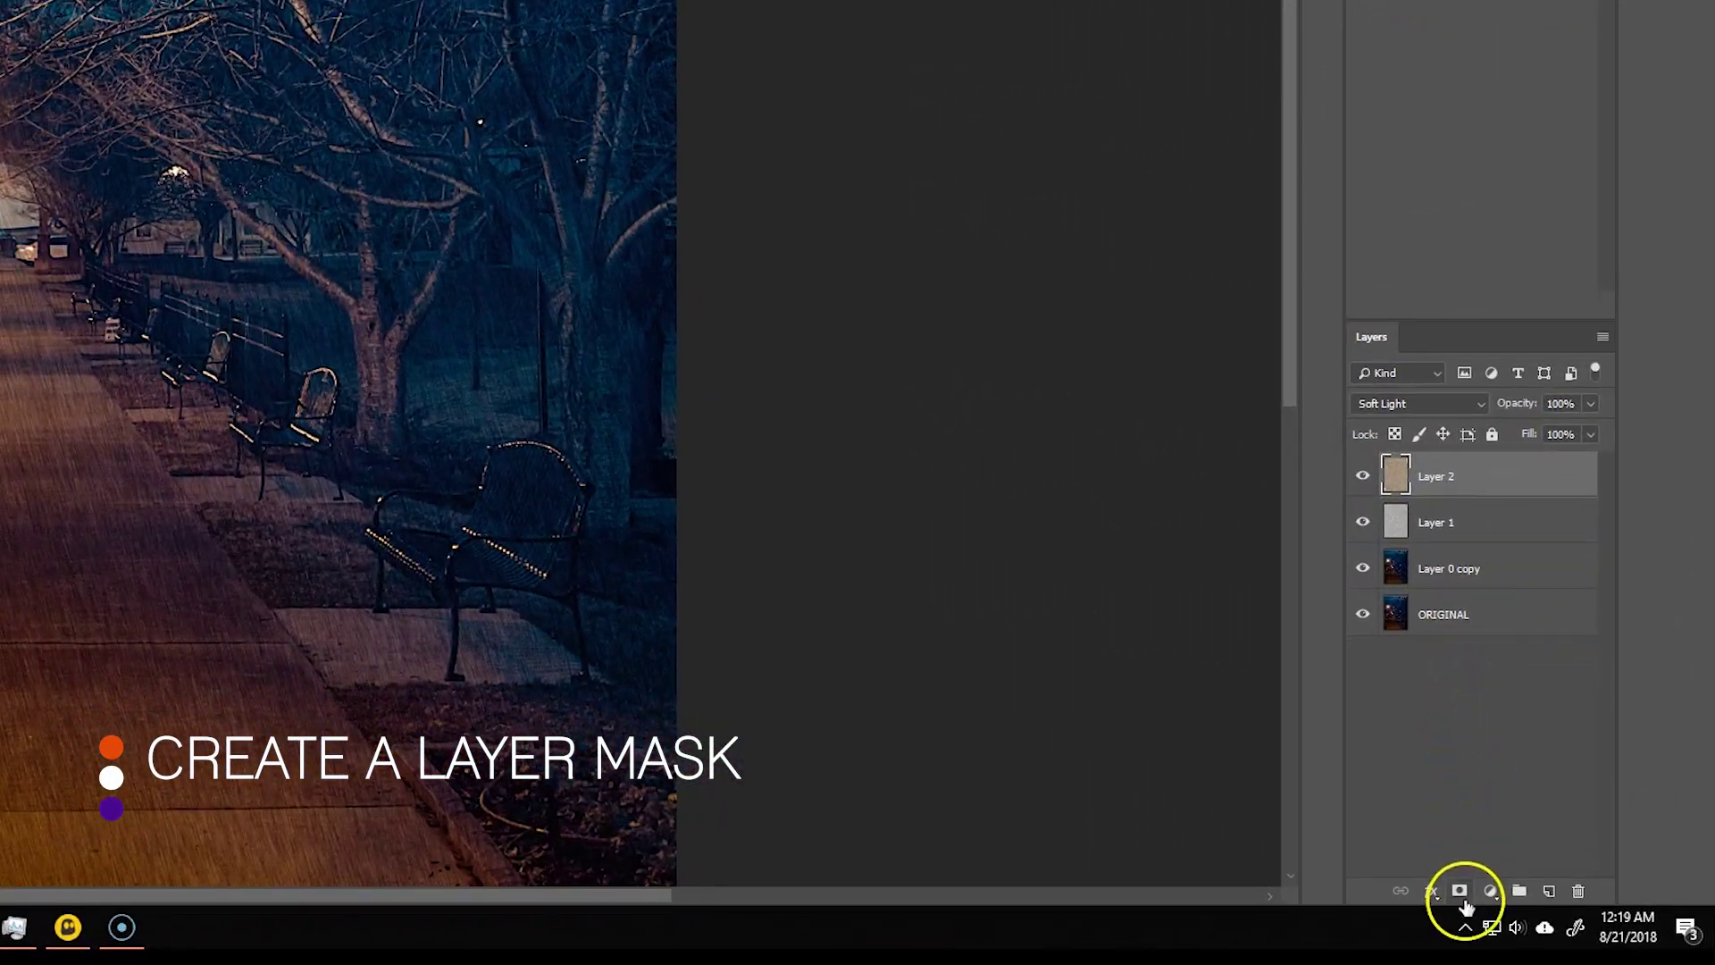
- Mask Layer 2 and paint away rain across the upper photo with a large, low-opacity soft brush
{"action": "left_click", "coordinate": [1460, 892]}
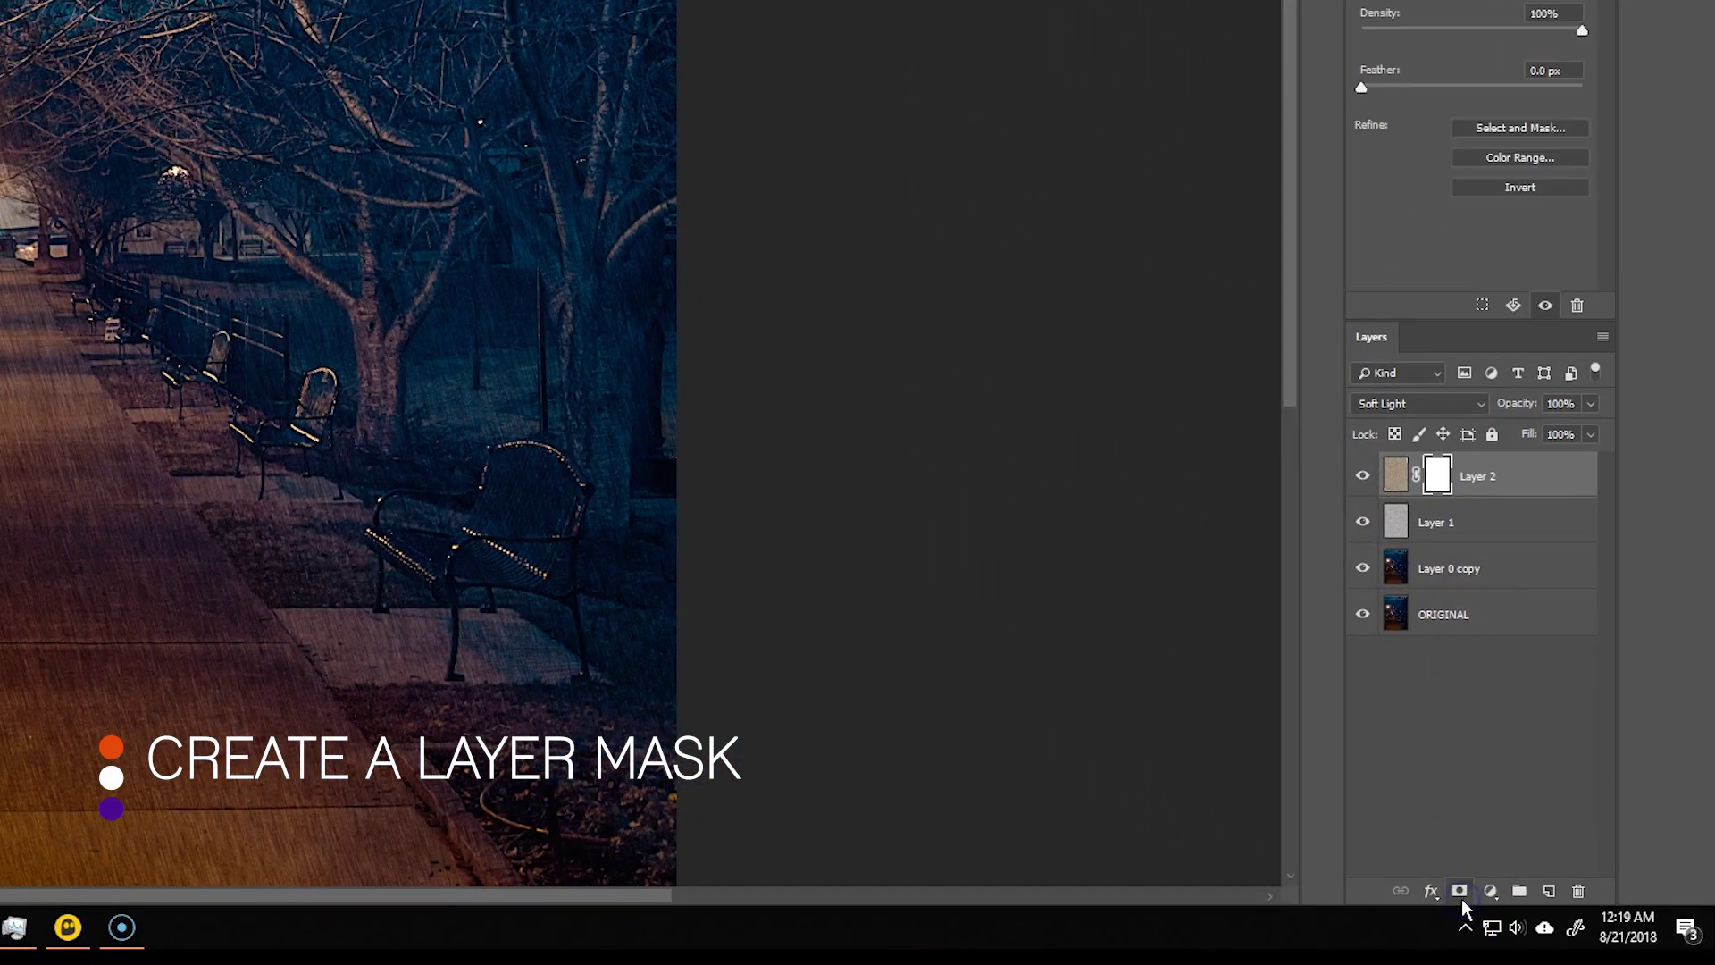
{"action": "left_click", "coordinate": [1442, 486]}
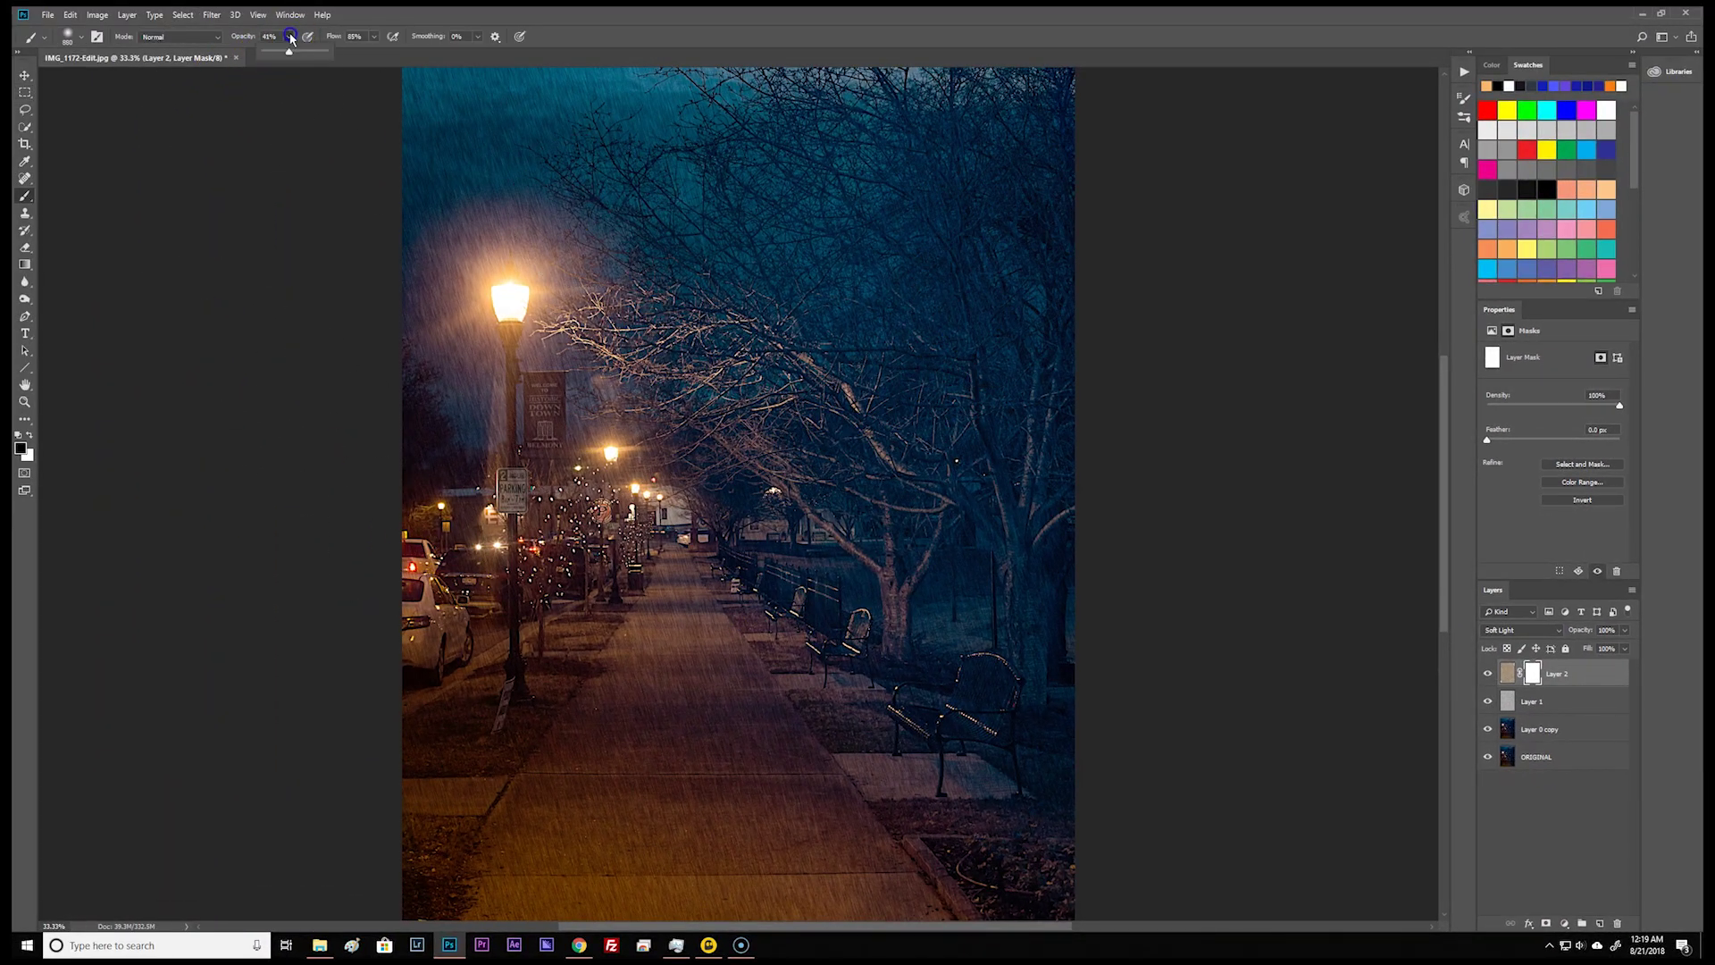
{"action": "left_click_drag", "start_coordinate": [290, 55], "coordinate": [280, 59]}
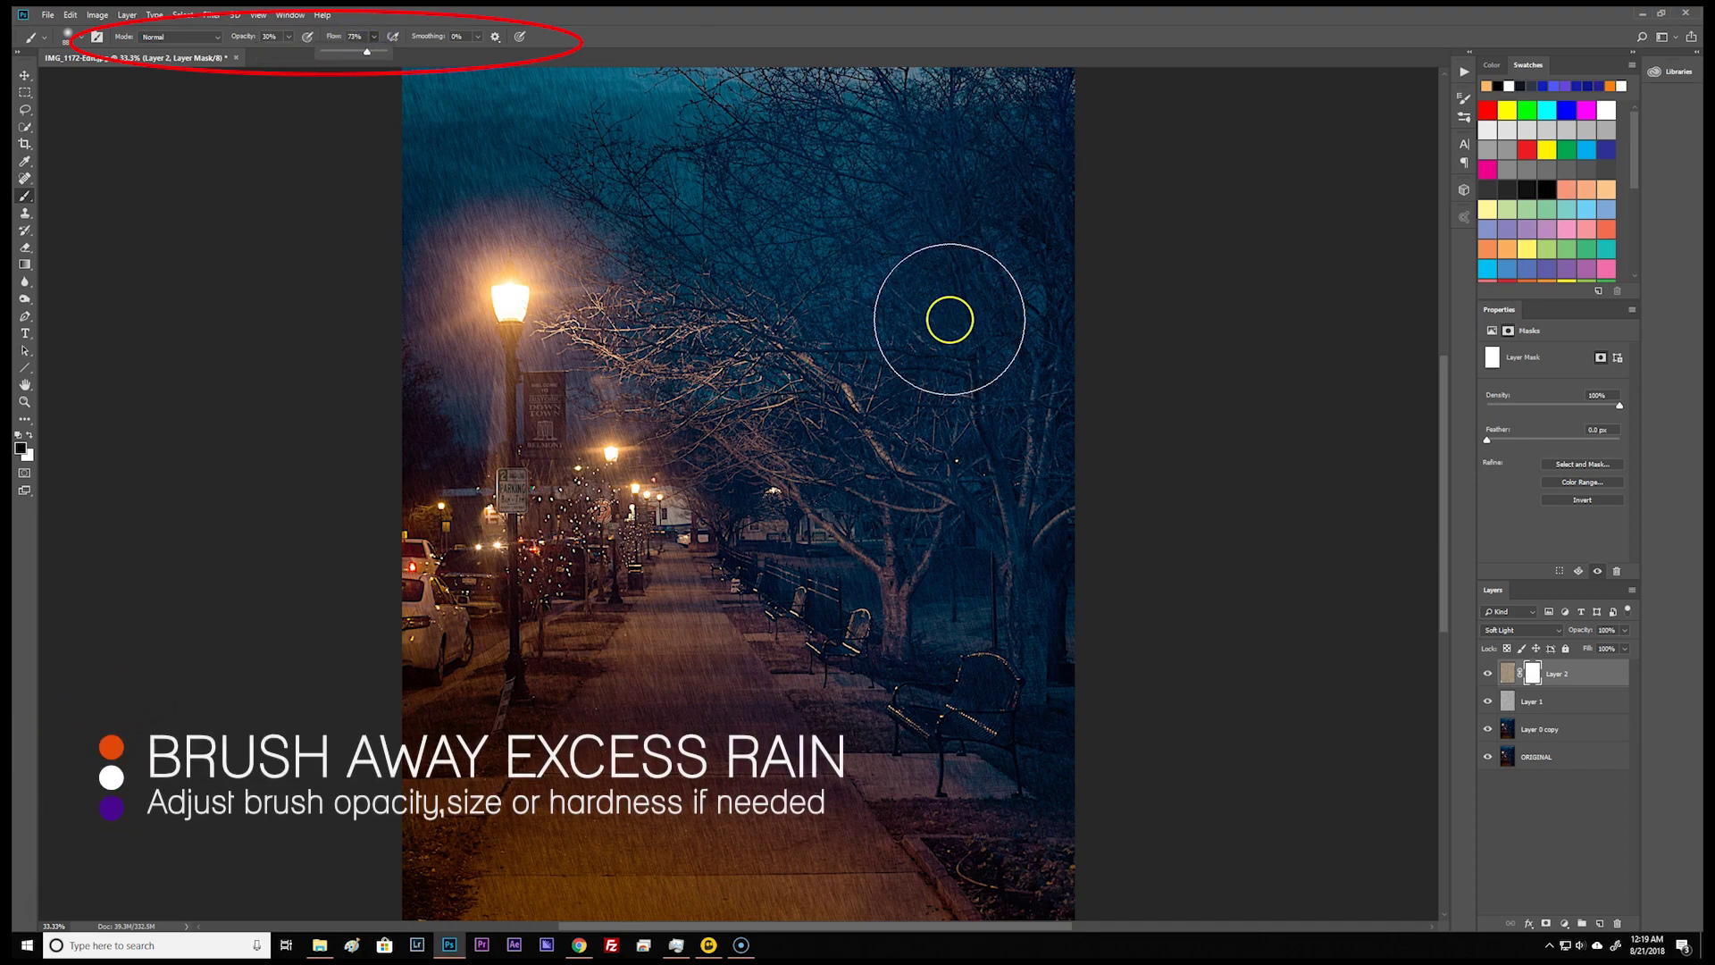
{"action": "left_click_drag", "start_coordinate": [946, 310], "coordinate": [925, 280]}
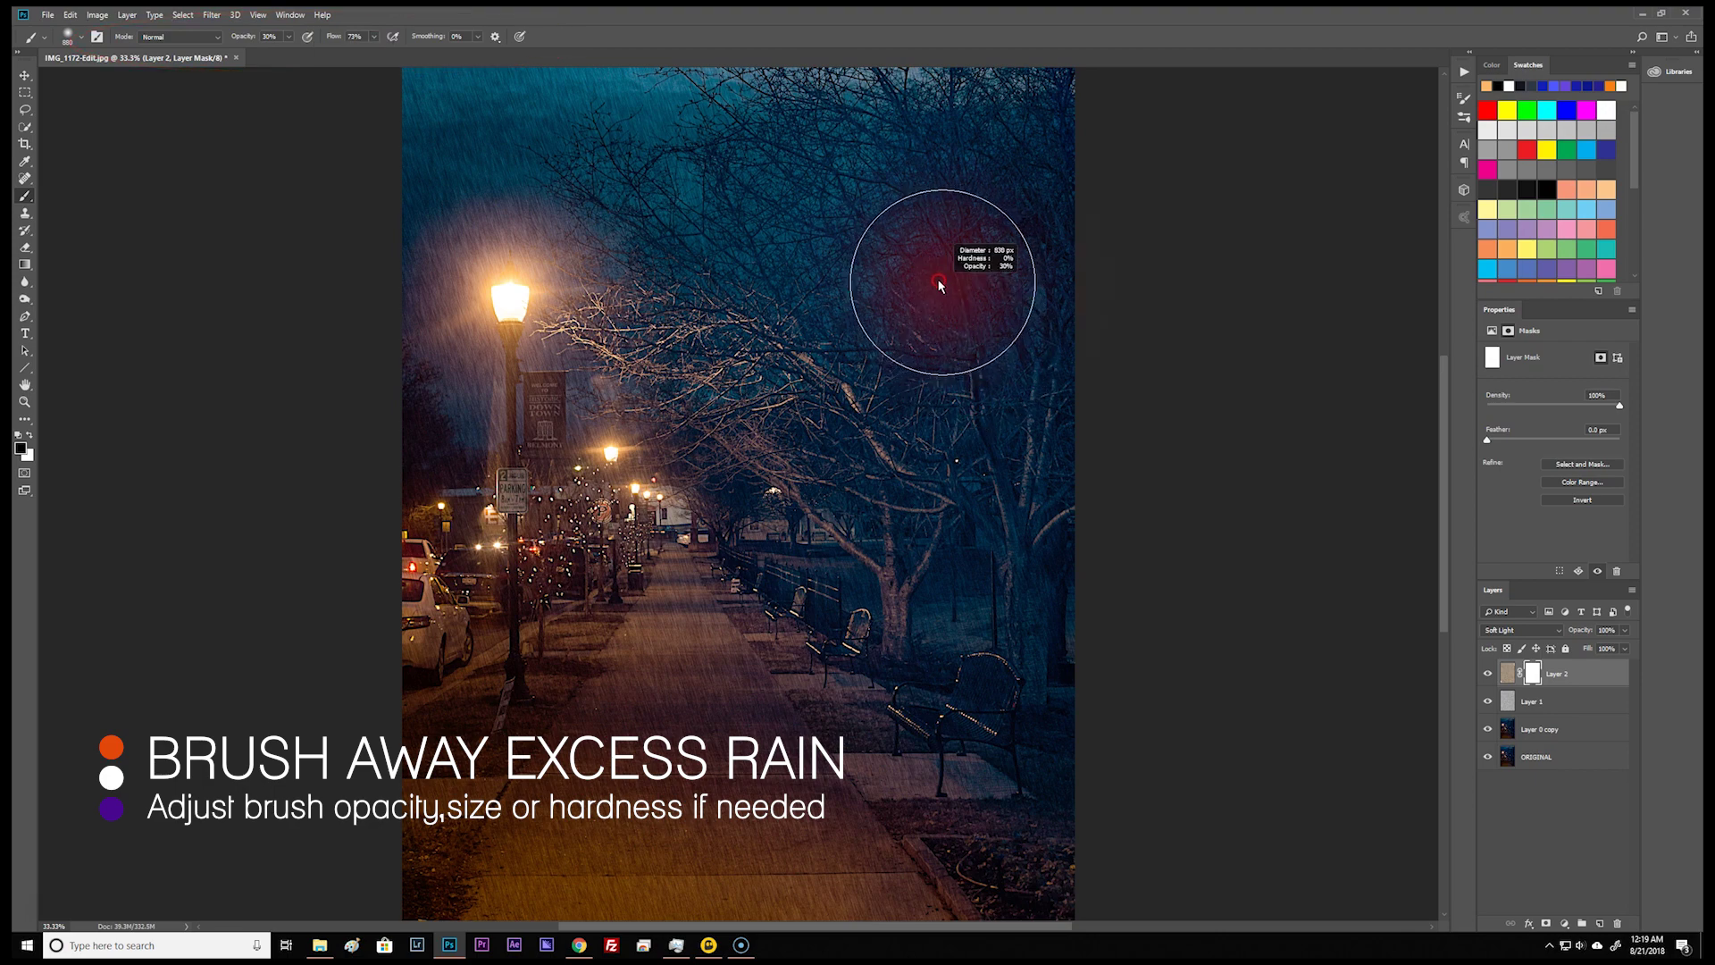
{"action": "left_click_drag", "start_coordinate": [1010, 325], "coordinate": [632, 138]}
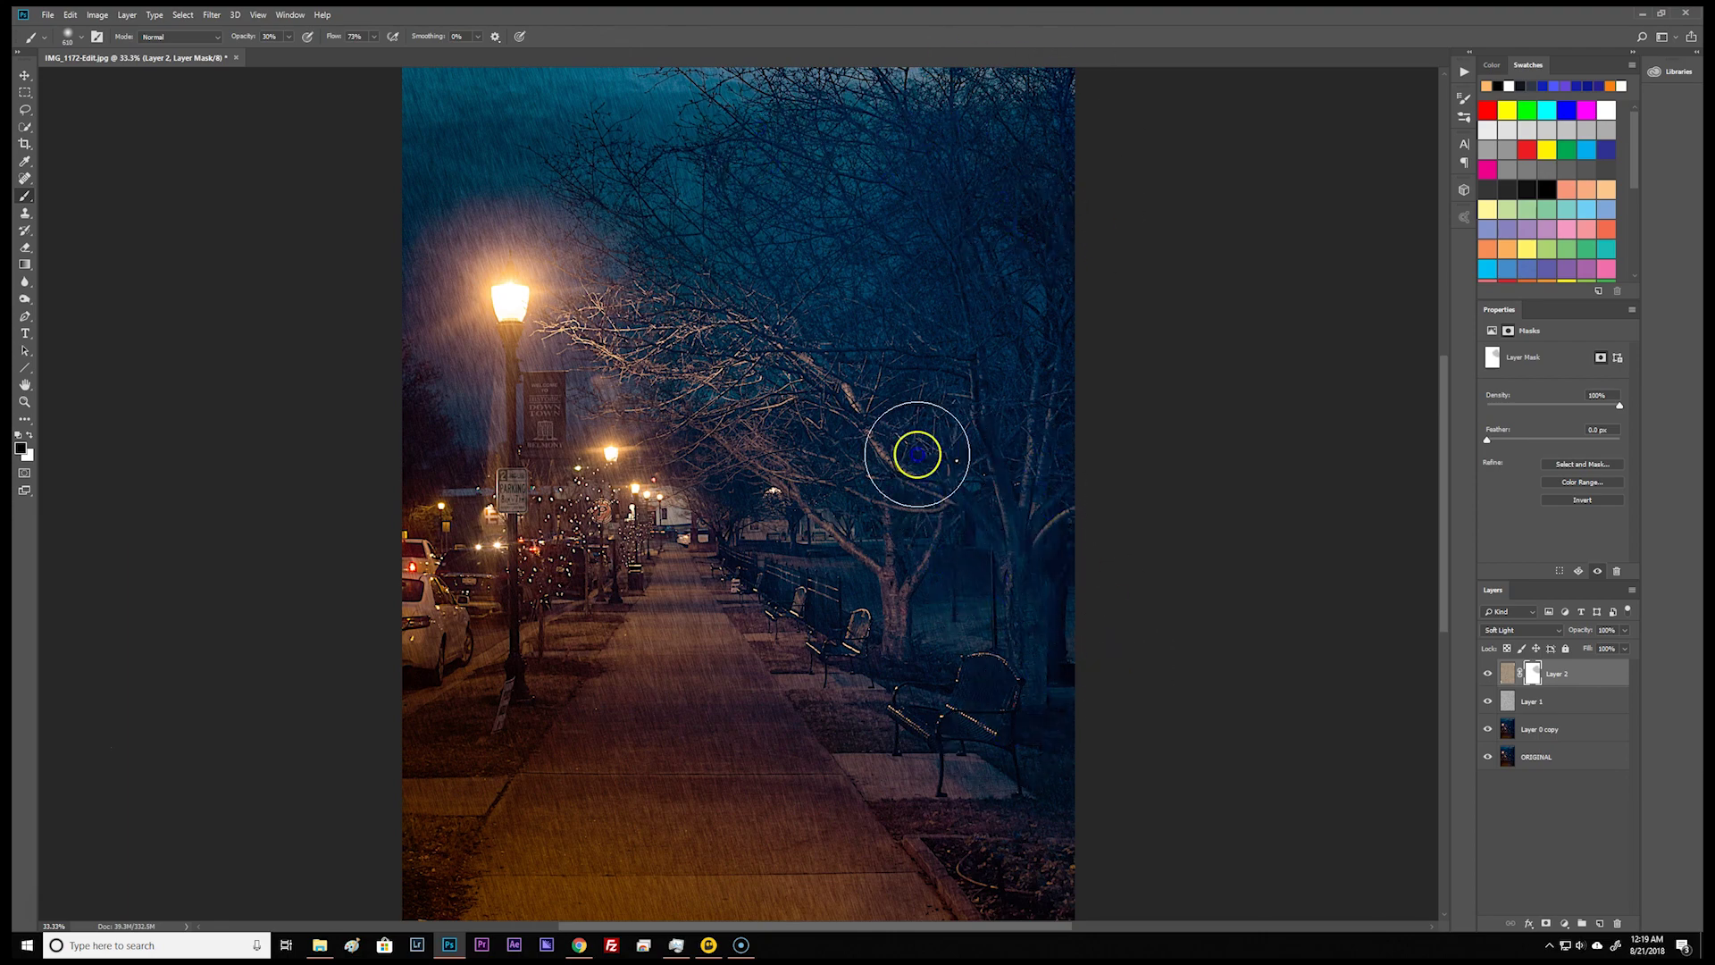
- Target Layer 1's mask with a smaller brush at 74% opacity
{"action": "left_click", "coordinate": [1533, 702]}
{"action": "key", "text": "5"}
{"action": "key", "text": "1"}
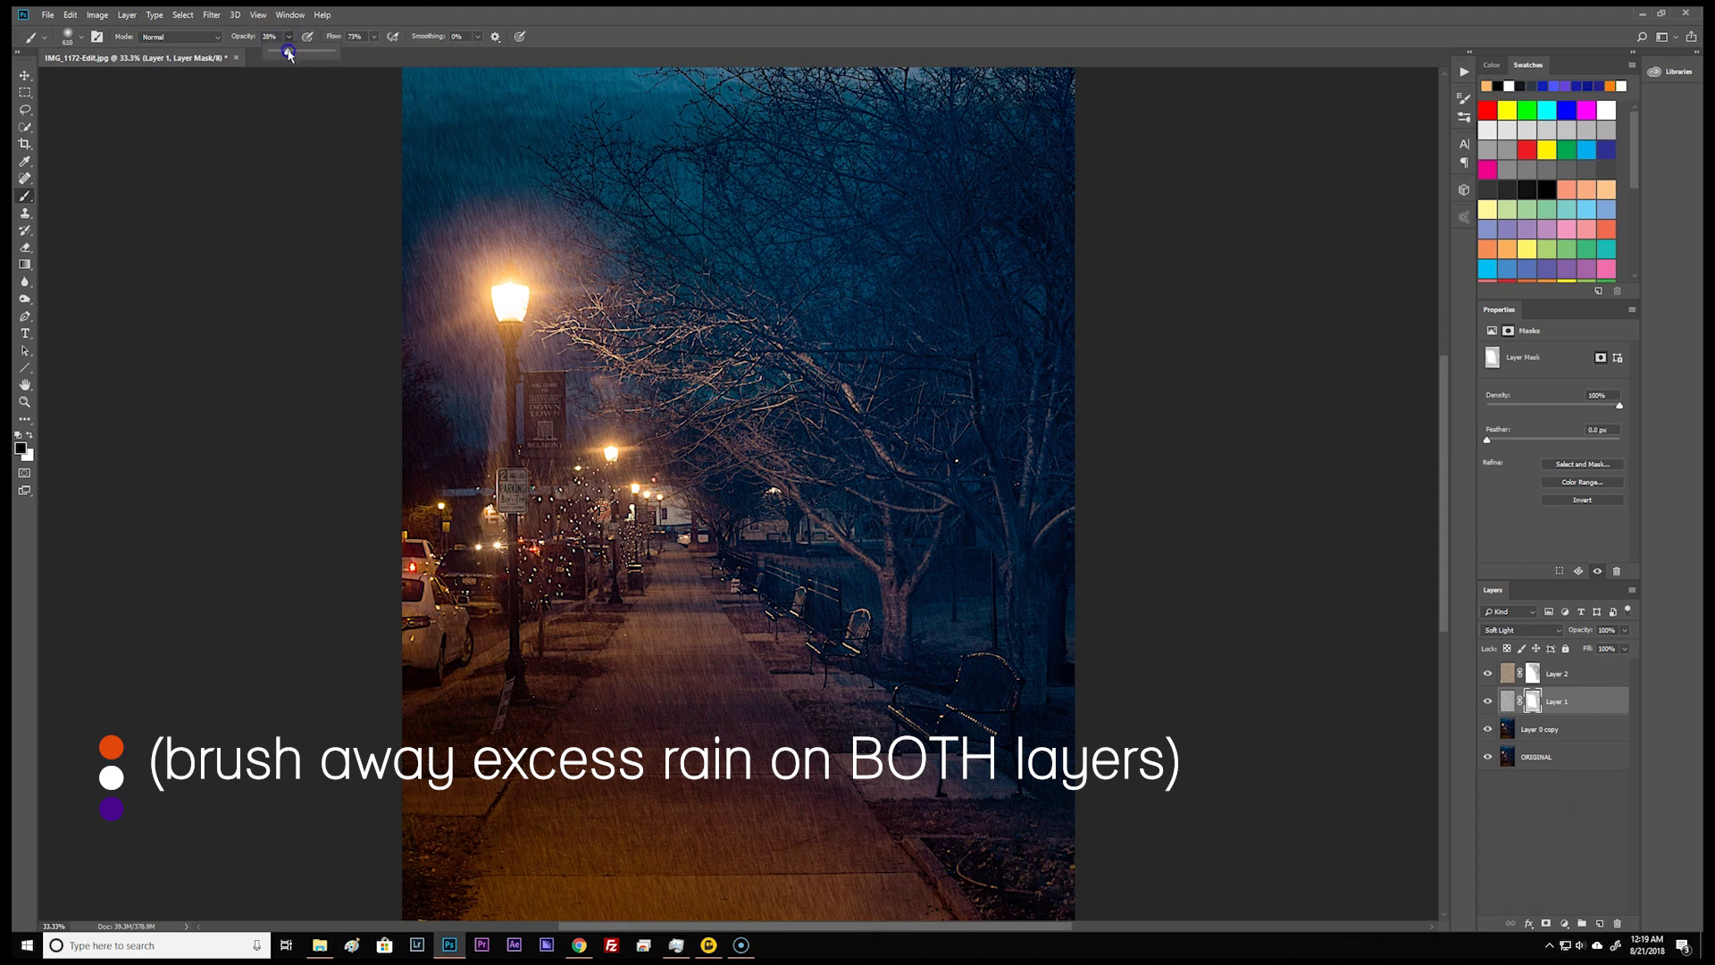
{"action": "left_click", "coordinate": [1046, 582]}
{"action": "key", "text": "alt+bracketright"}
{"action": "key", "text": "7"}
{"action": "key", "text": "4"}
- Touch up both rain masks on the zoomed-out photo, ending with Layer 1 selected
{"action": "key", "text": "alt+bracketleft"}
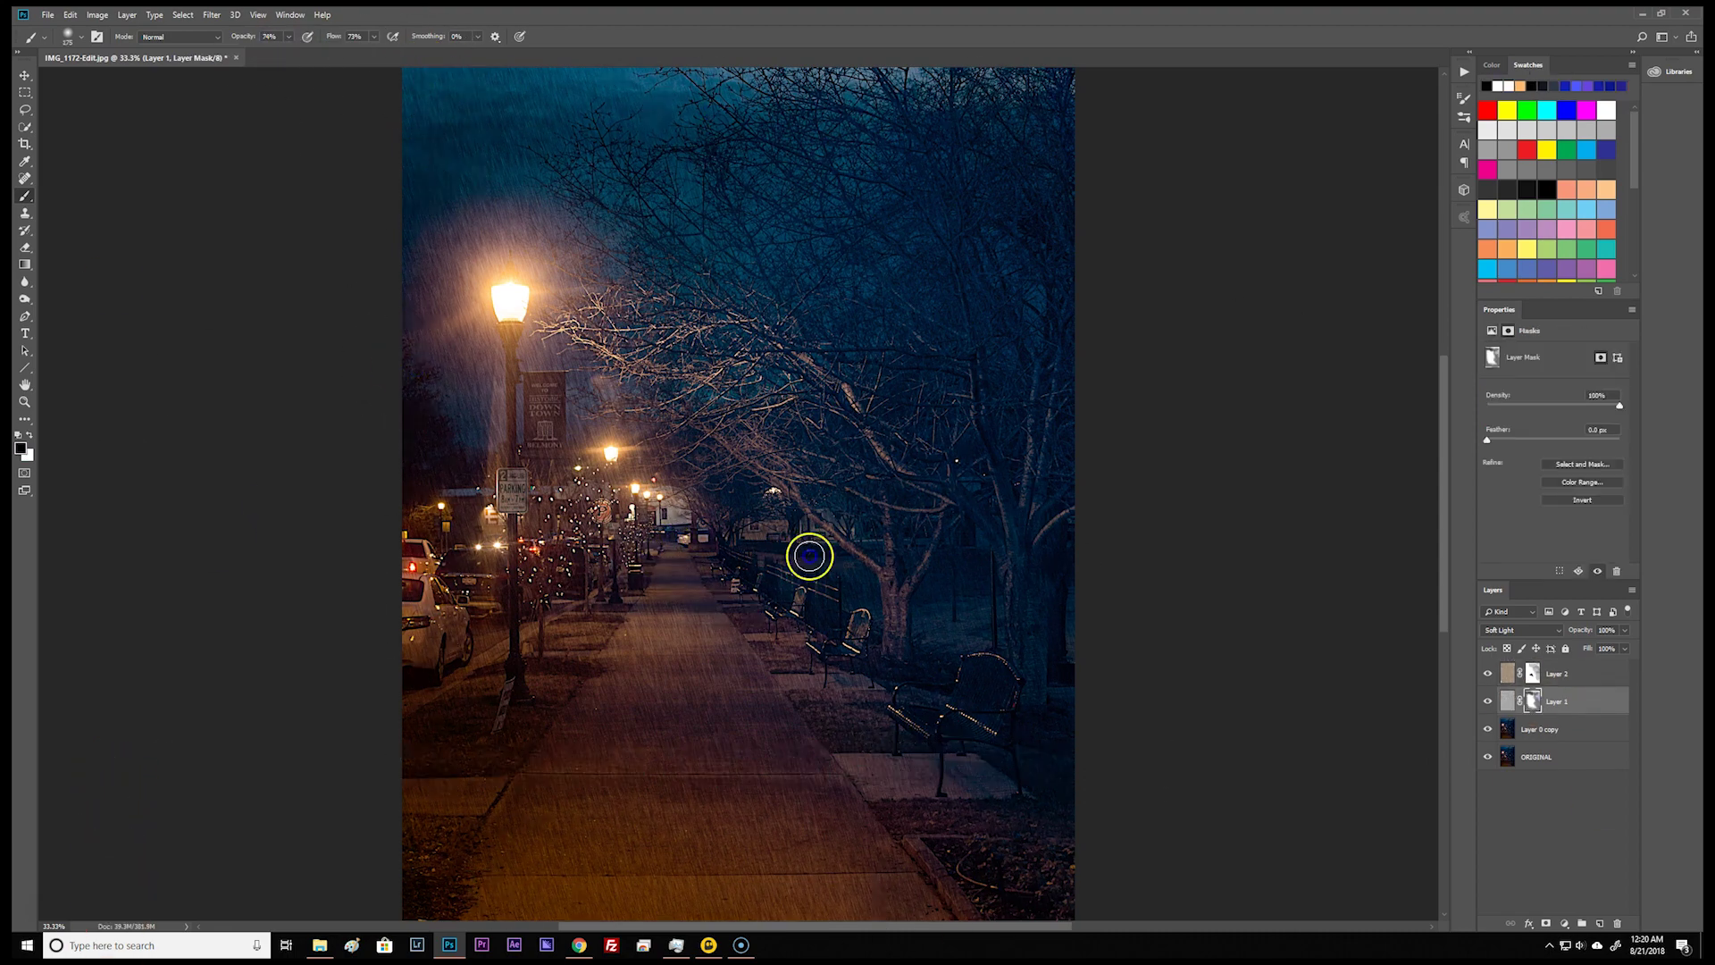
{"action": "key", "text": "alt+bracketright"}
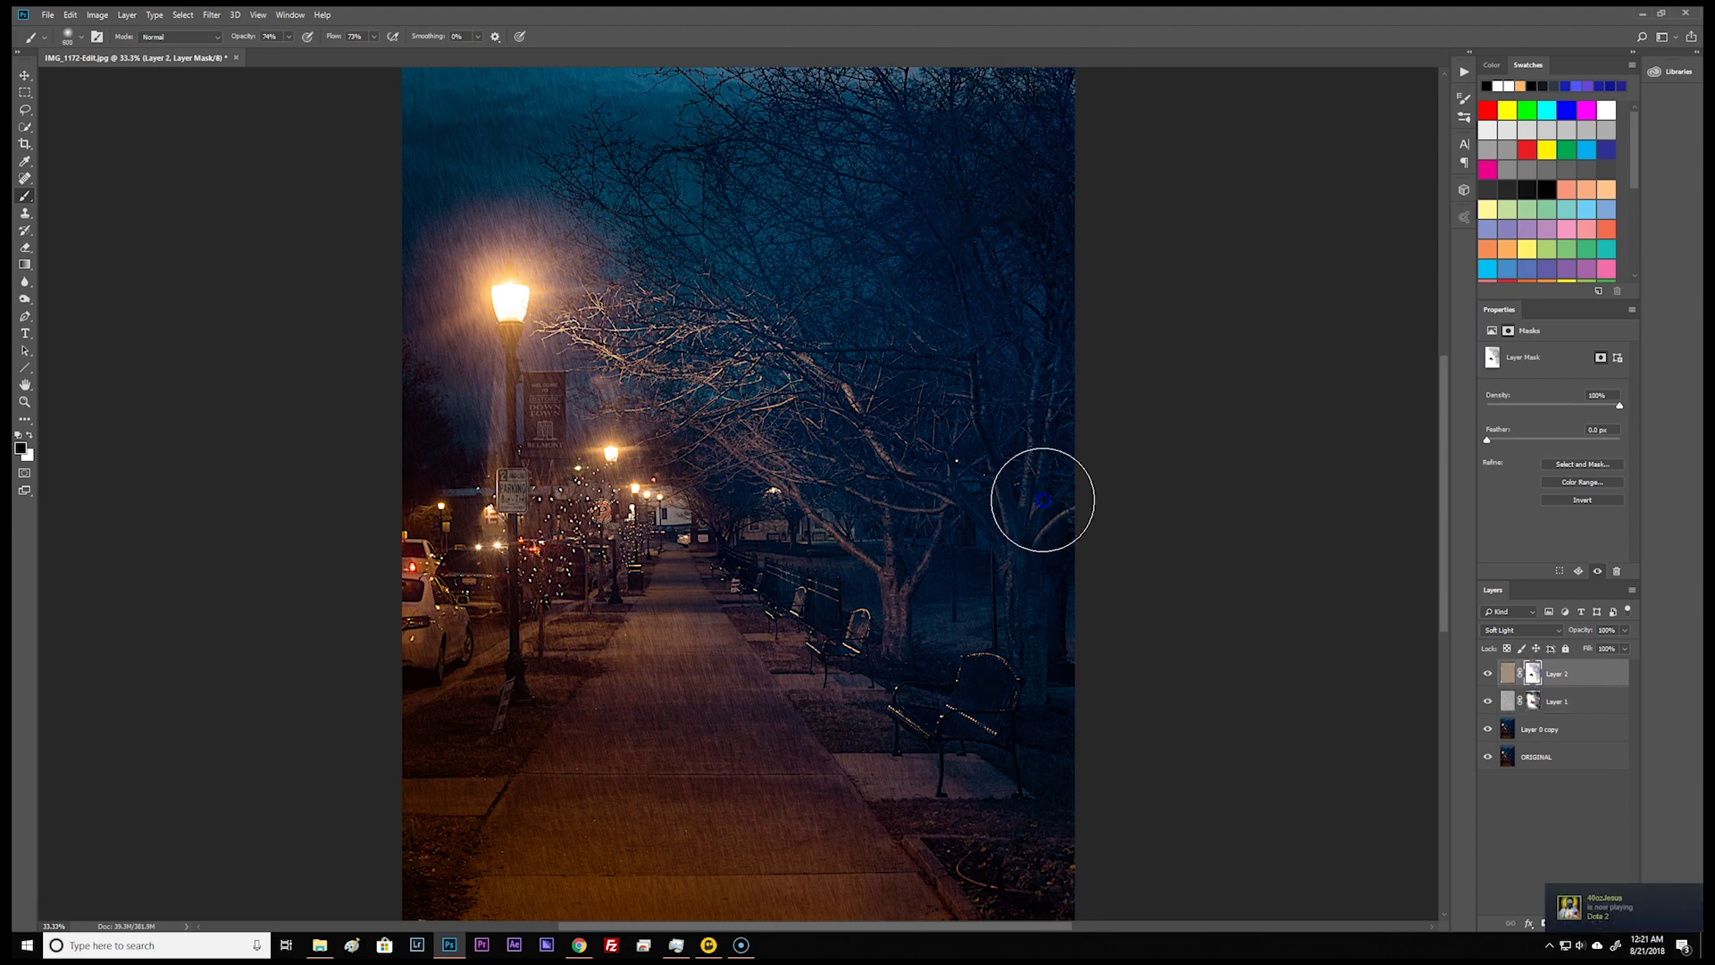
{"action": "key", "text": "ctrl+minus"}
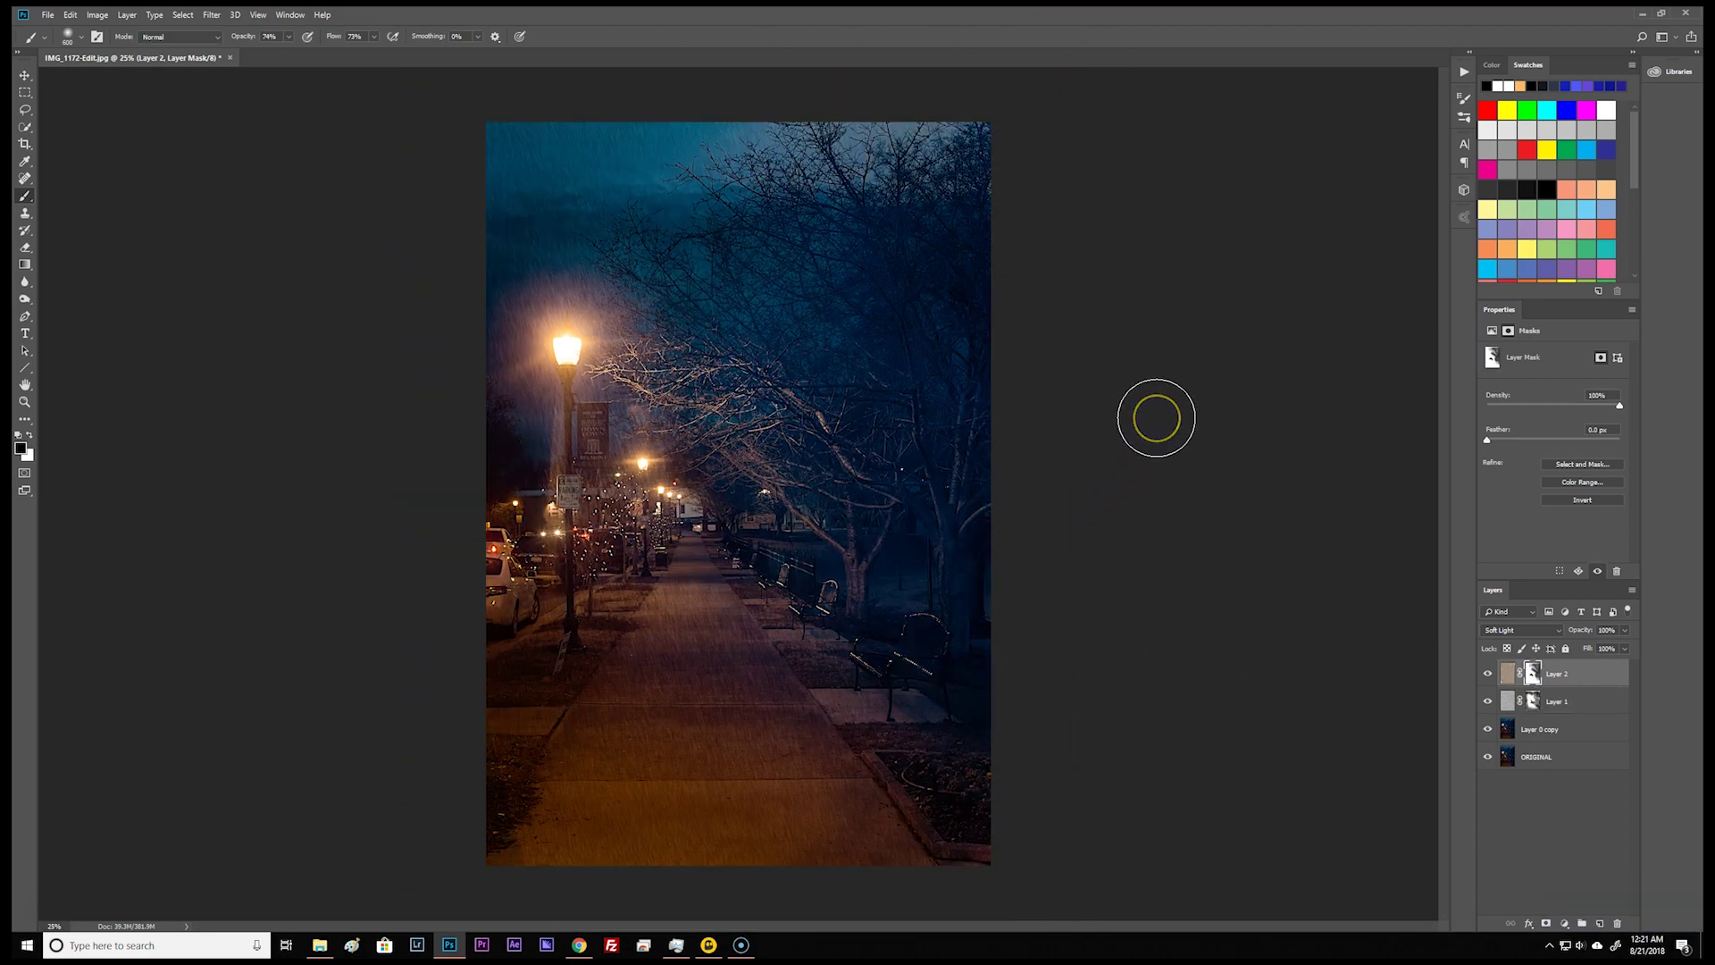
{"action": "left_click", "coordinate": [1277, 651]}
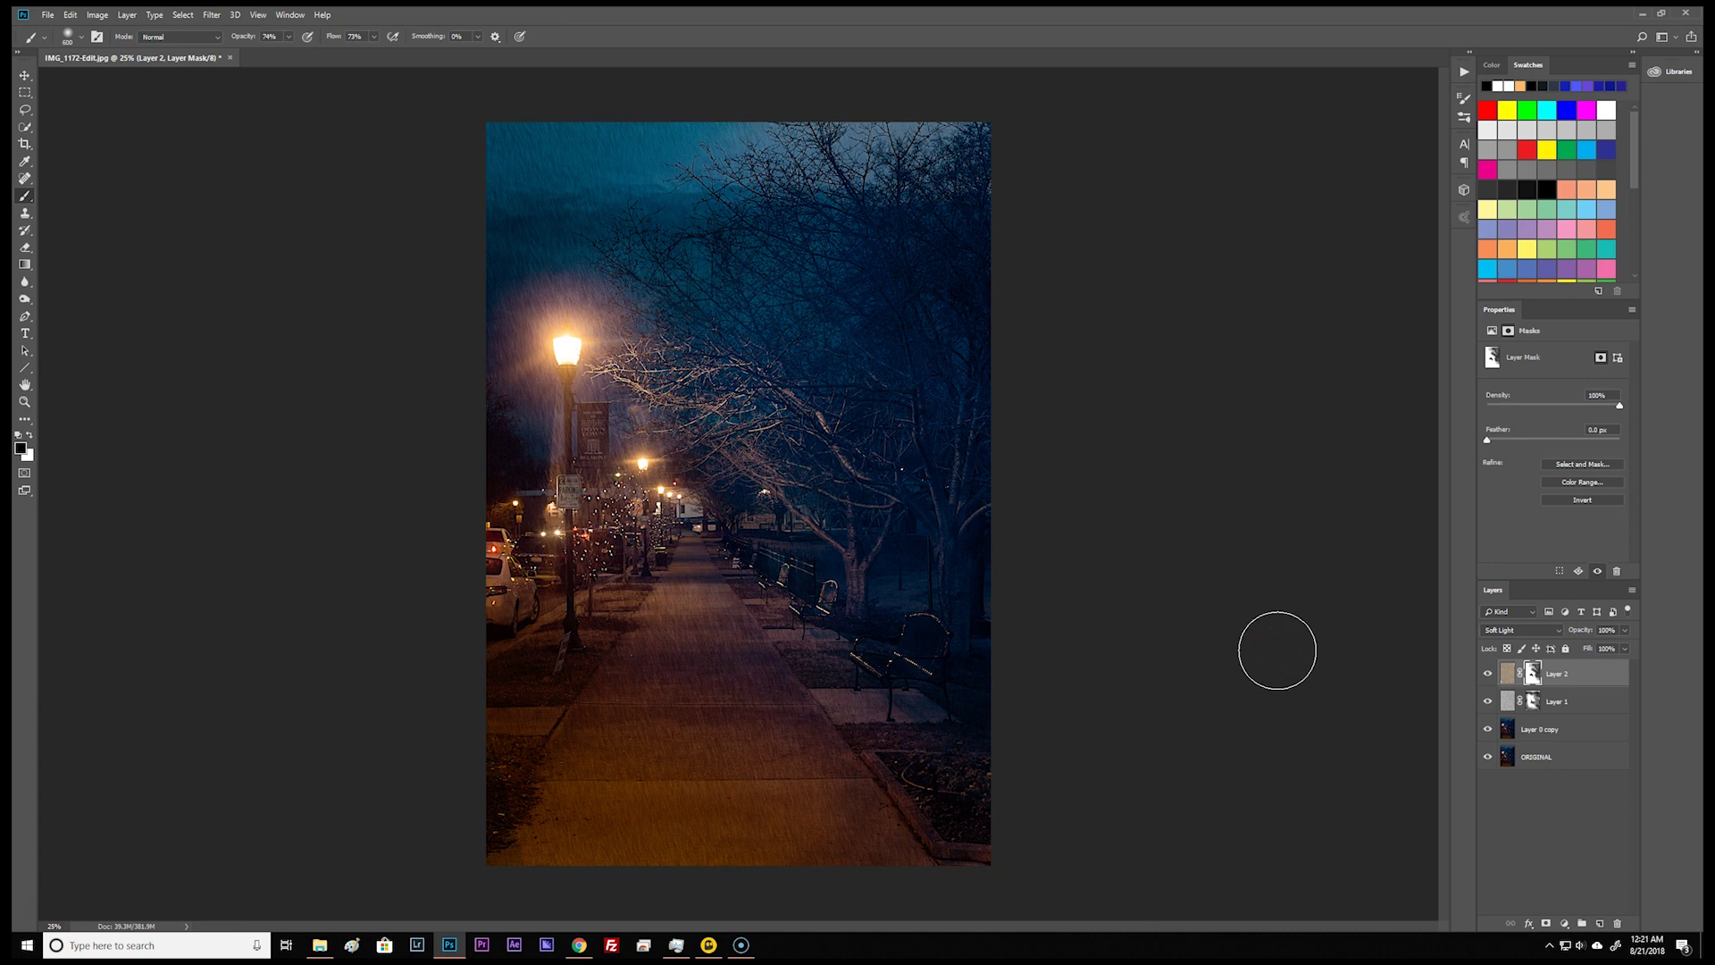
{"action": "left_click", "coordinate": [1583, 703]}
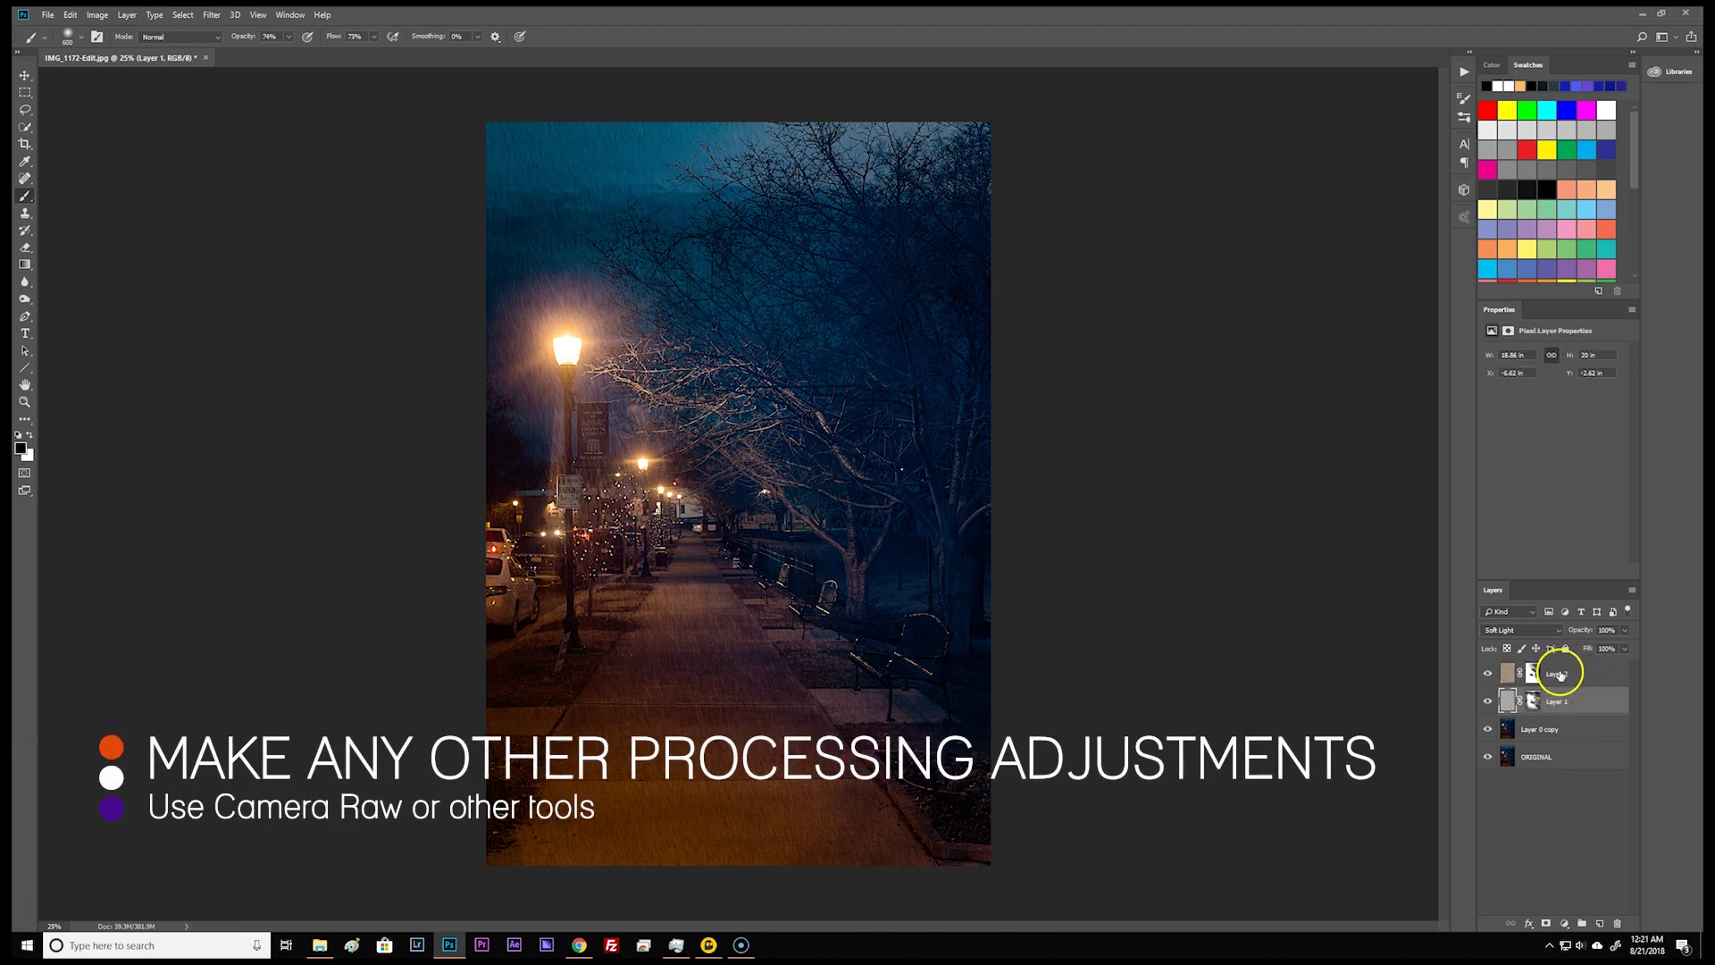
- Group Layer 2, Layer 1 and Layer 0 copy into Group 1
{"action": "left_click", "coordinate": [1551, 731]}
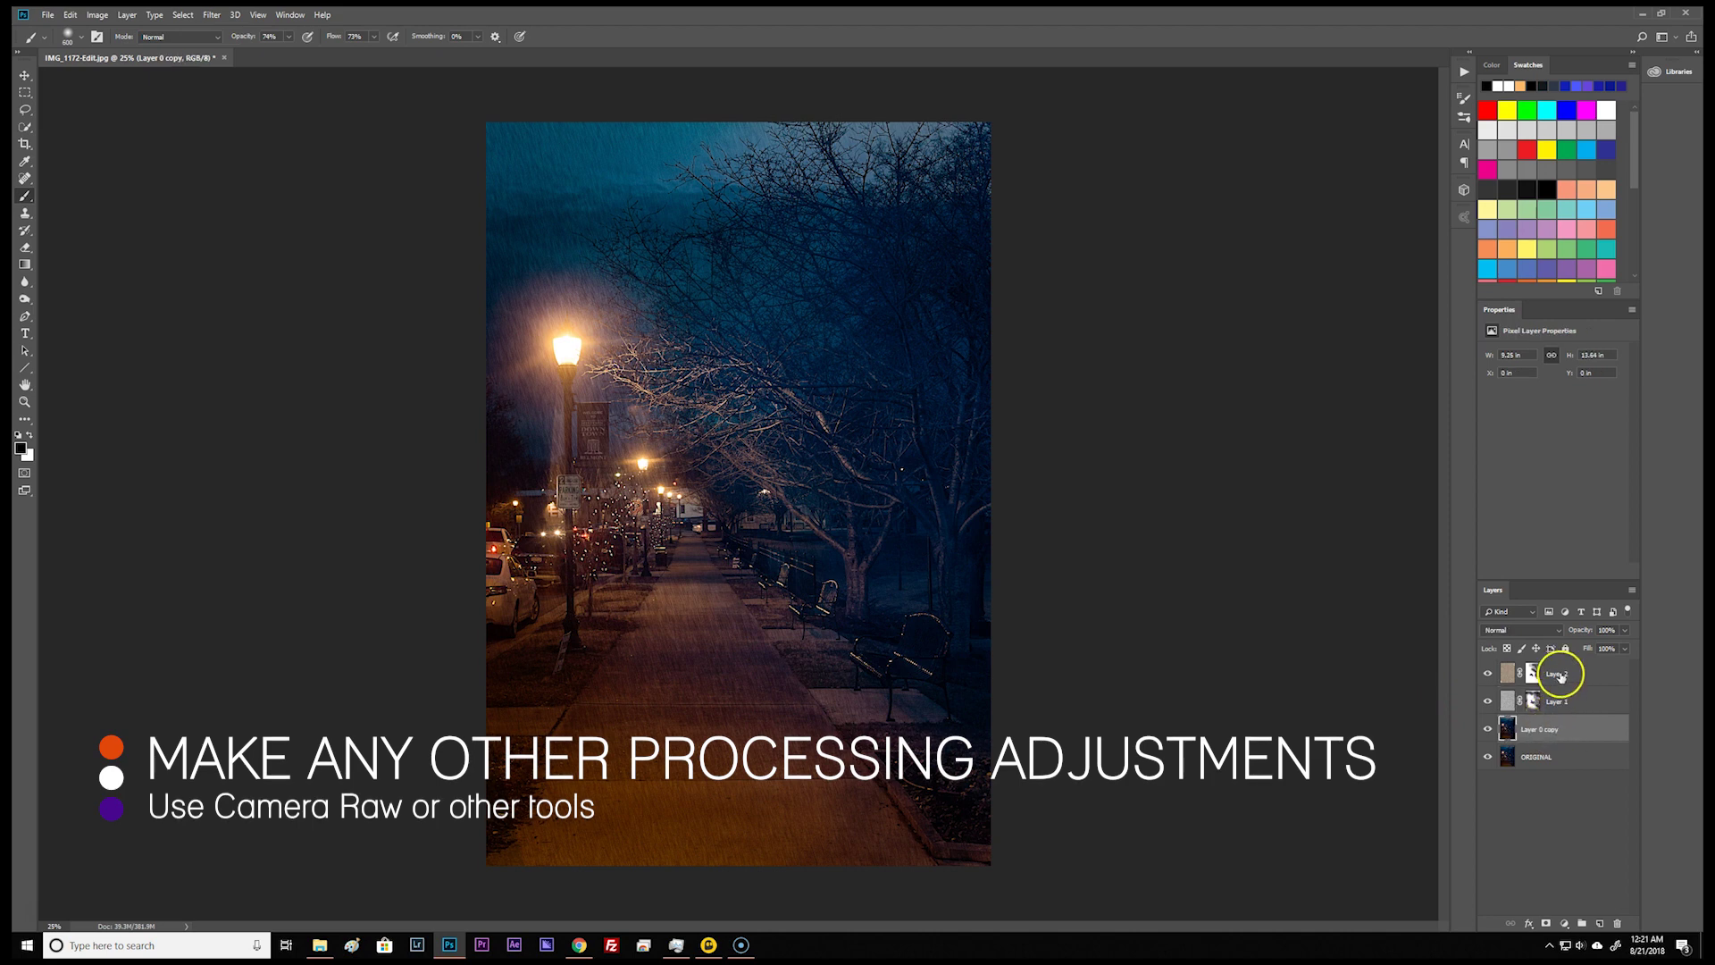
{"action": "left_click", "coordinate": [1560, 675], "text": "shift"}
{"action": "key", "text": "ctrl+g"}
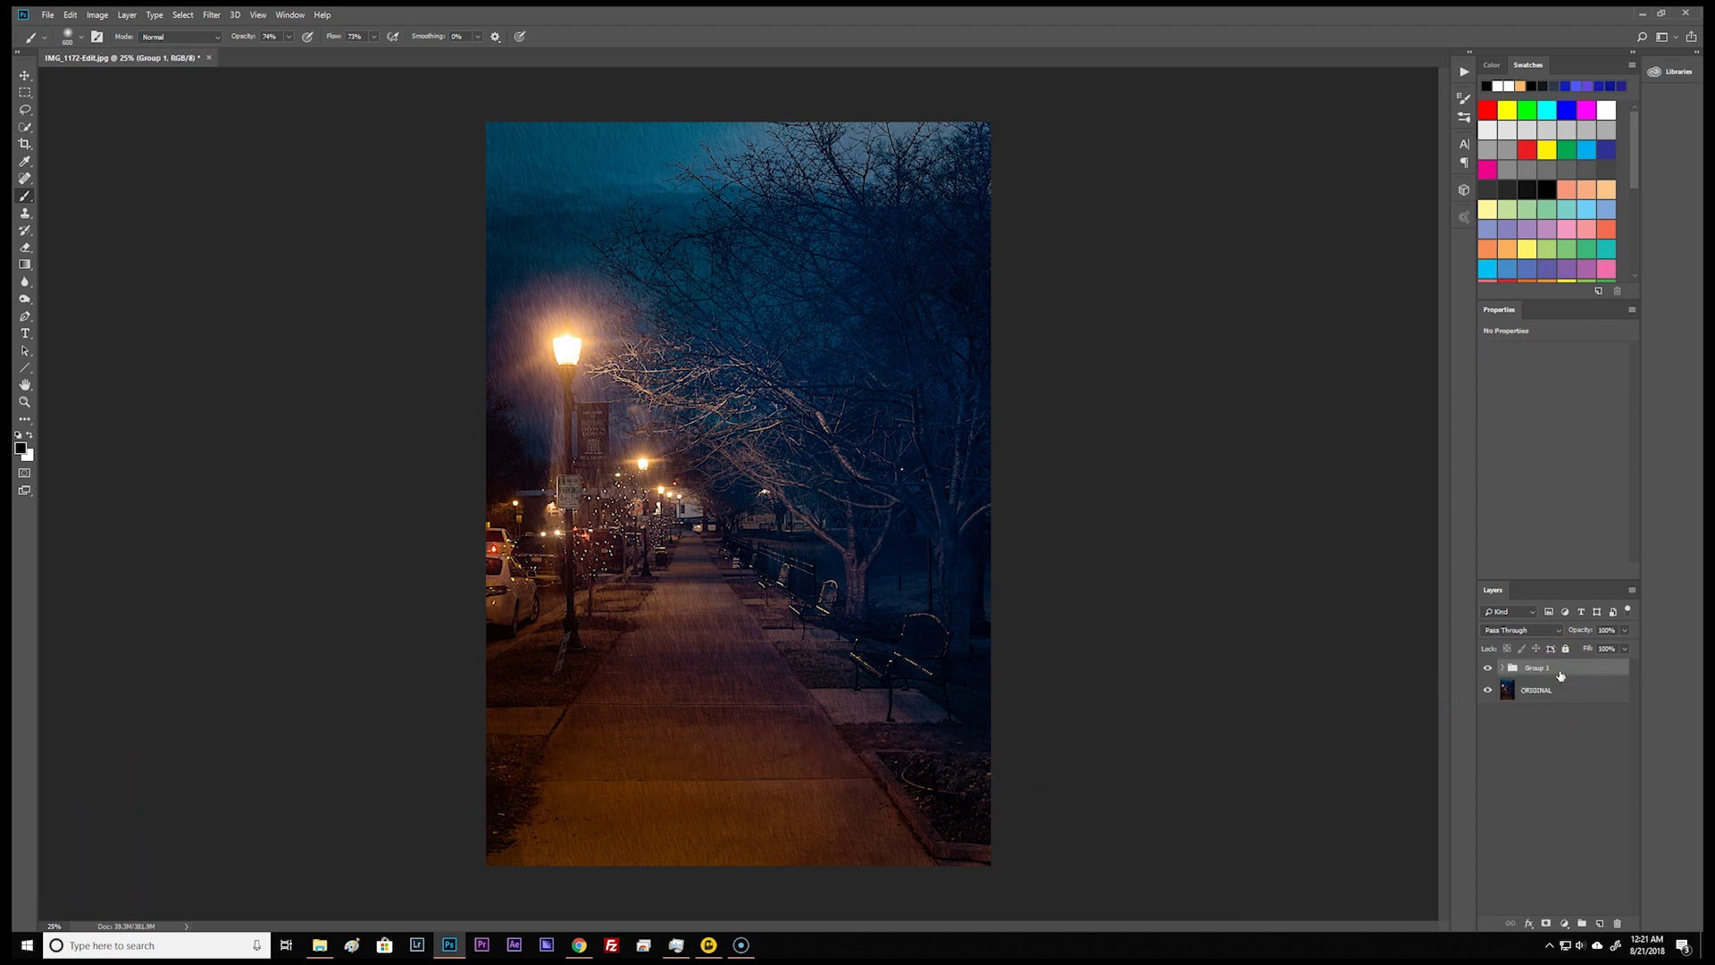
- Apply a Camera Raw filter to Group 1 with Clarity raised to +21
{"action": "key", "text": "ctrl+shift+a"}
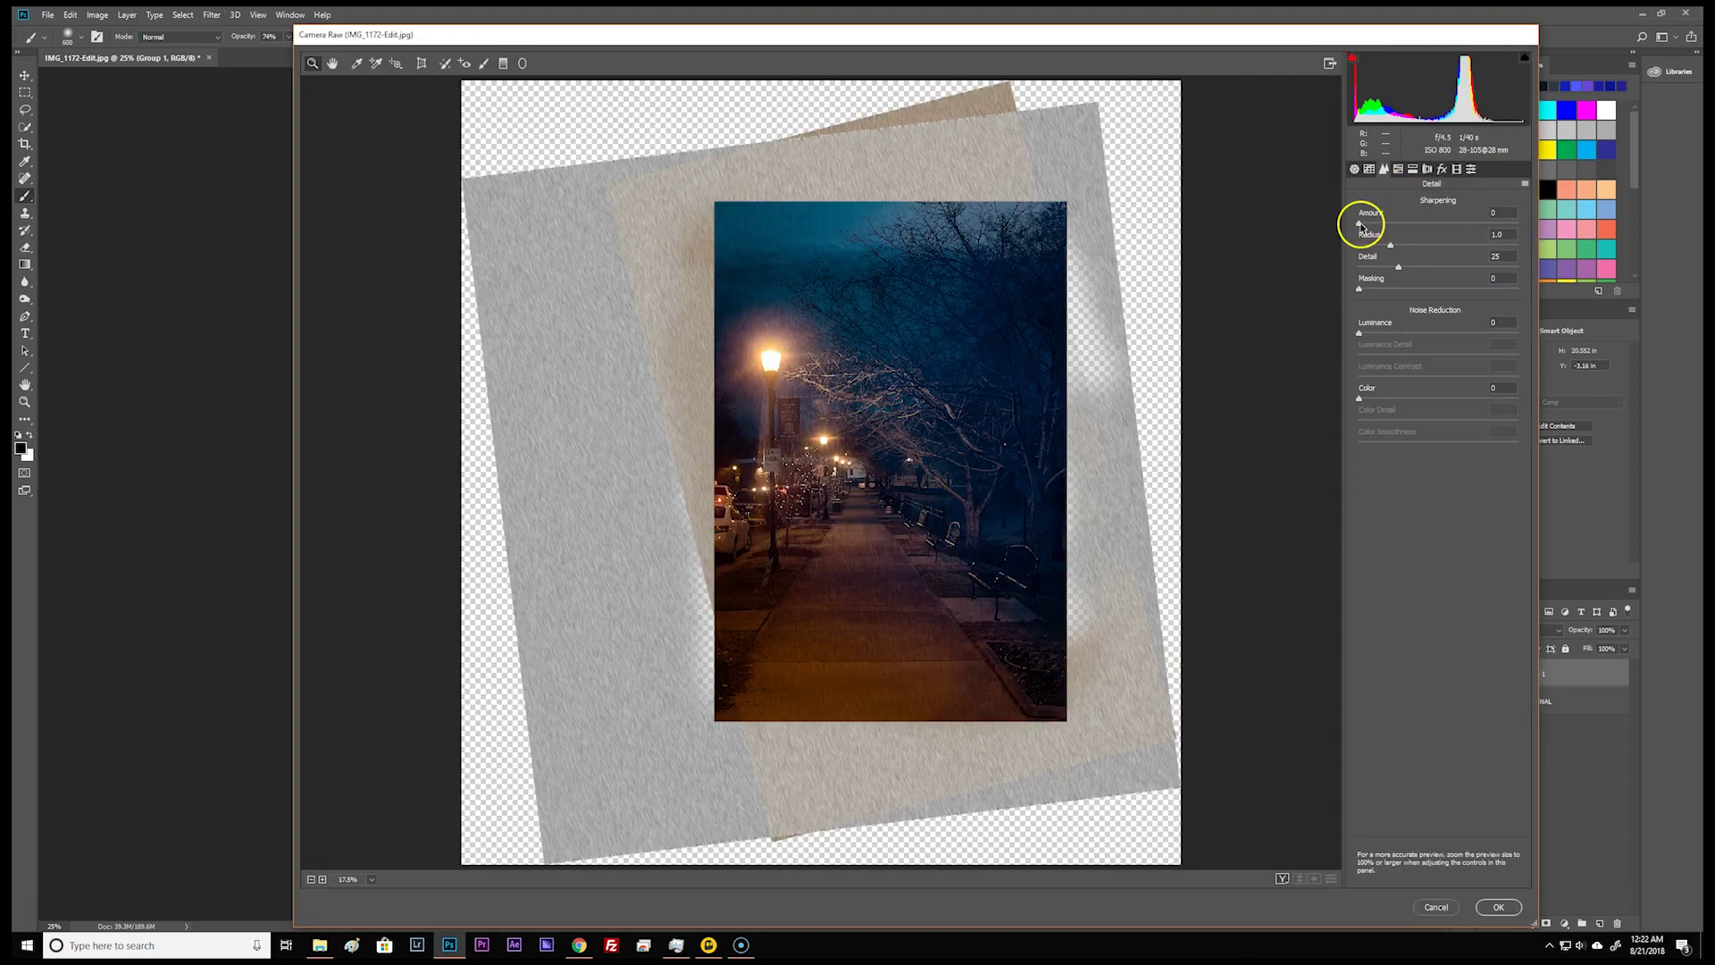
{"action": "left_click", "coordinate": [1355, 169]}
{"action": "left_click_drag", "start_coordinate": [1439, 474], "coordinate": [1453, 477]}
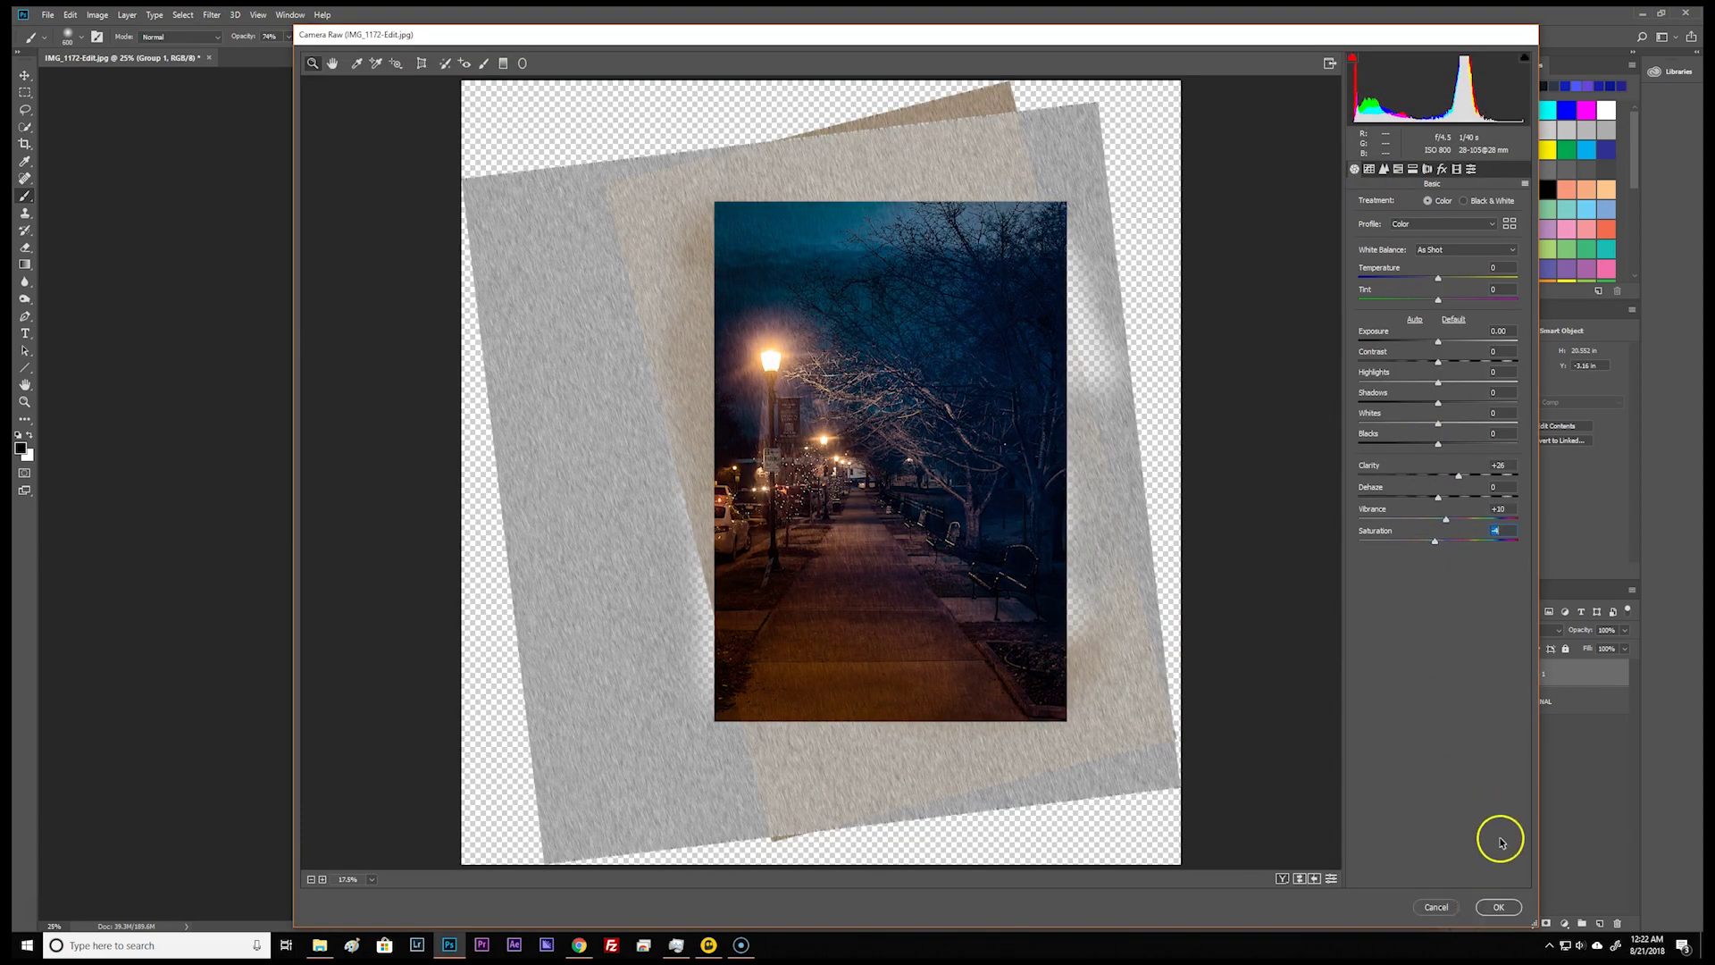
{"action": "left_click", "coordinate": [1499, 907]}
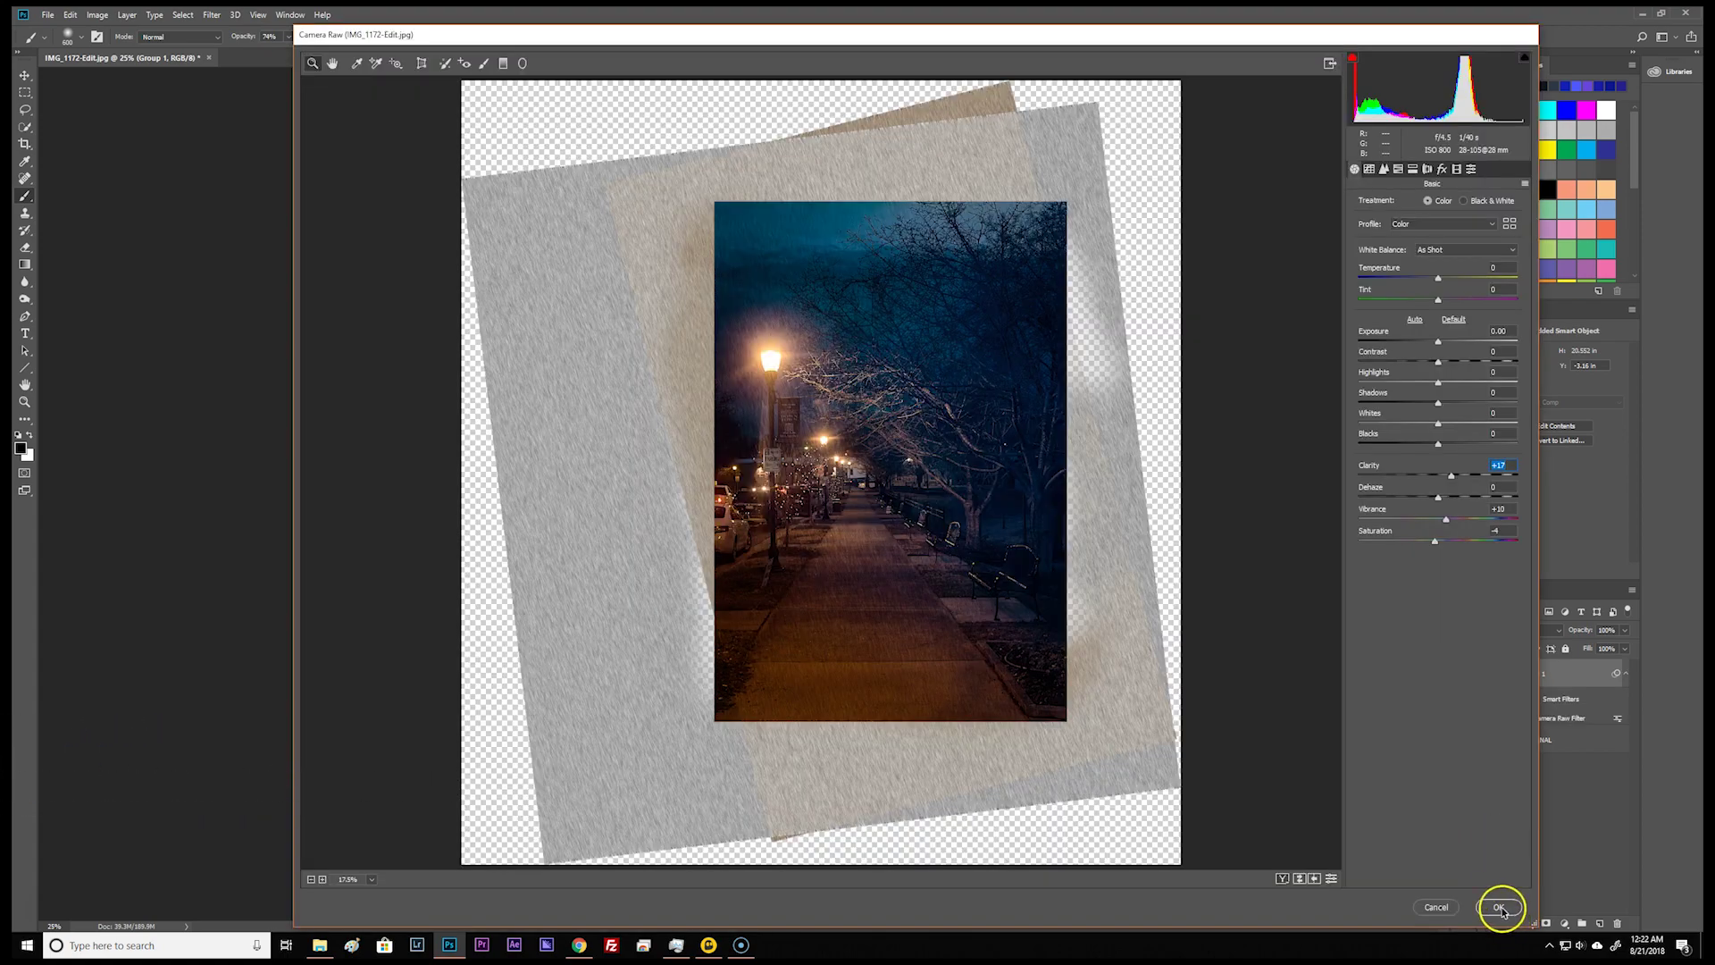
{"action": "left_click", "coordinate": [1501, 904]}
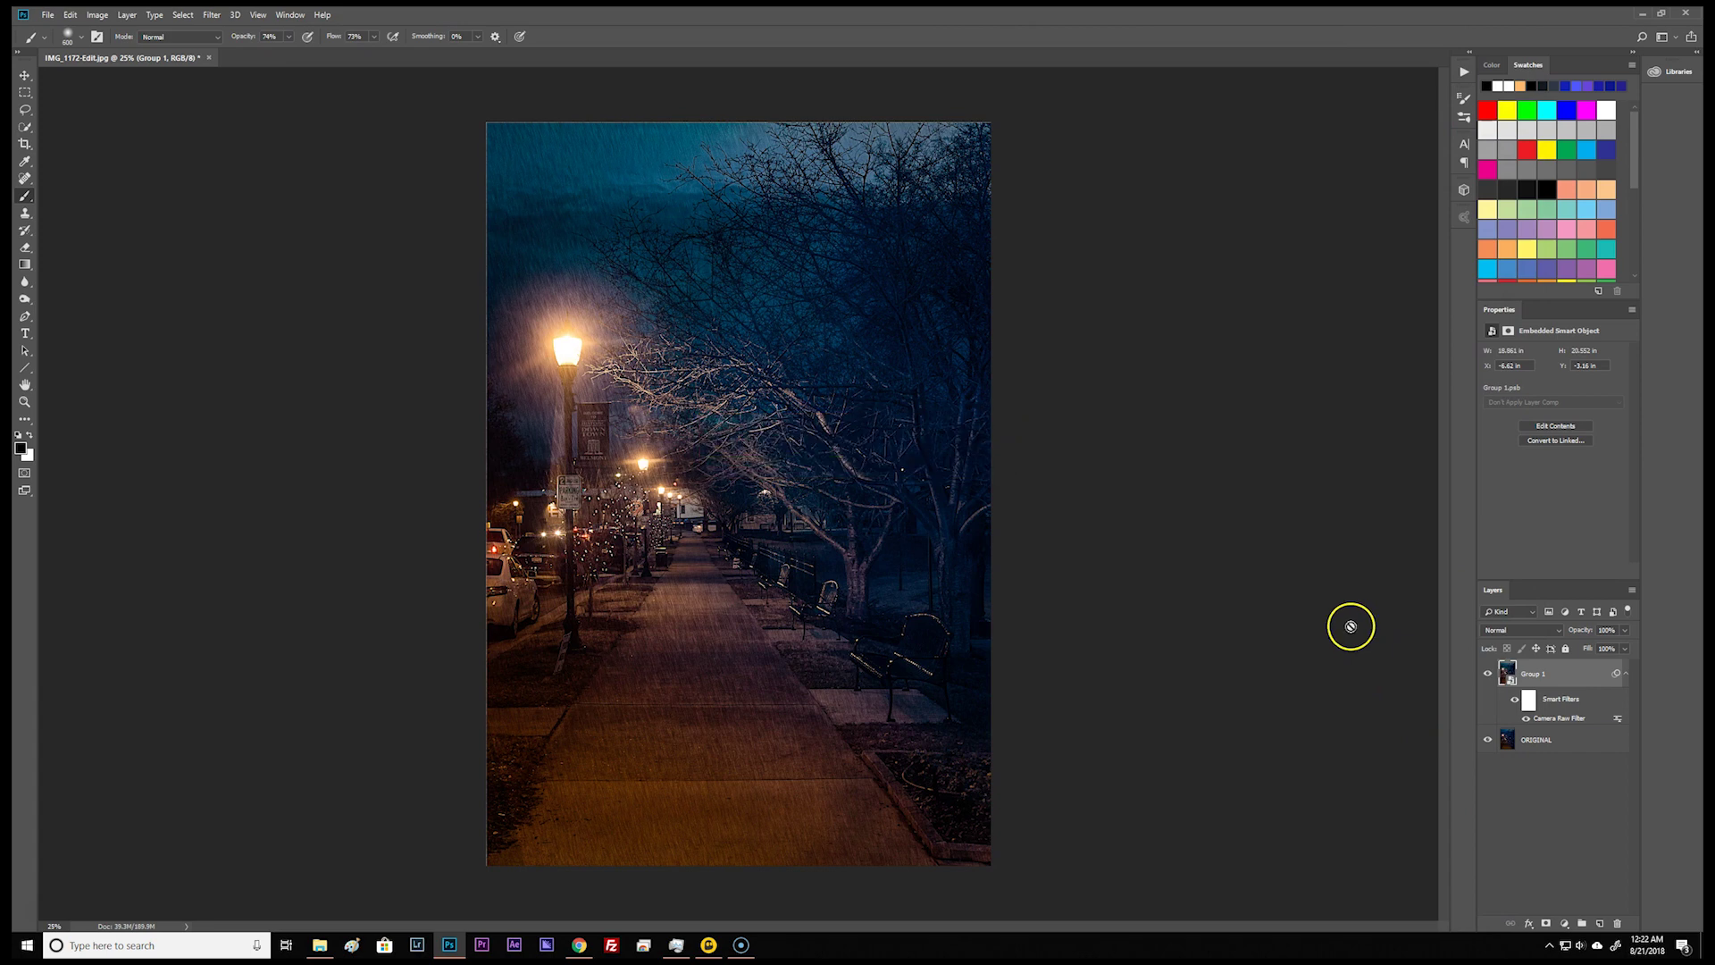
- Mask Group 1, paint out part of the rain, and toggle the group to compare with the original
{"action": "left_click", "coordinate": [1547, 923]}
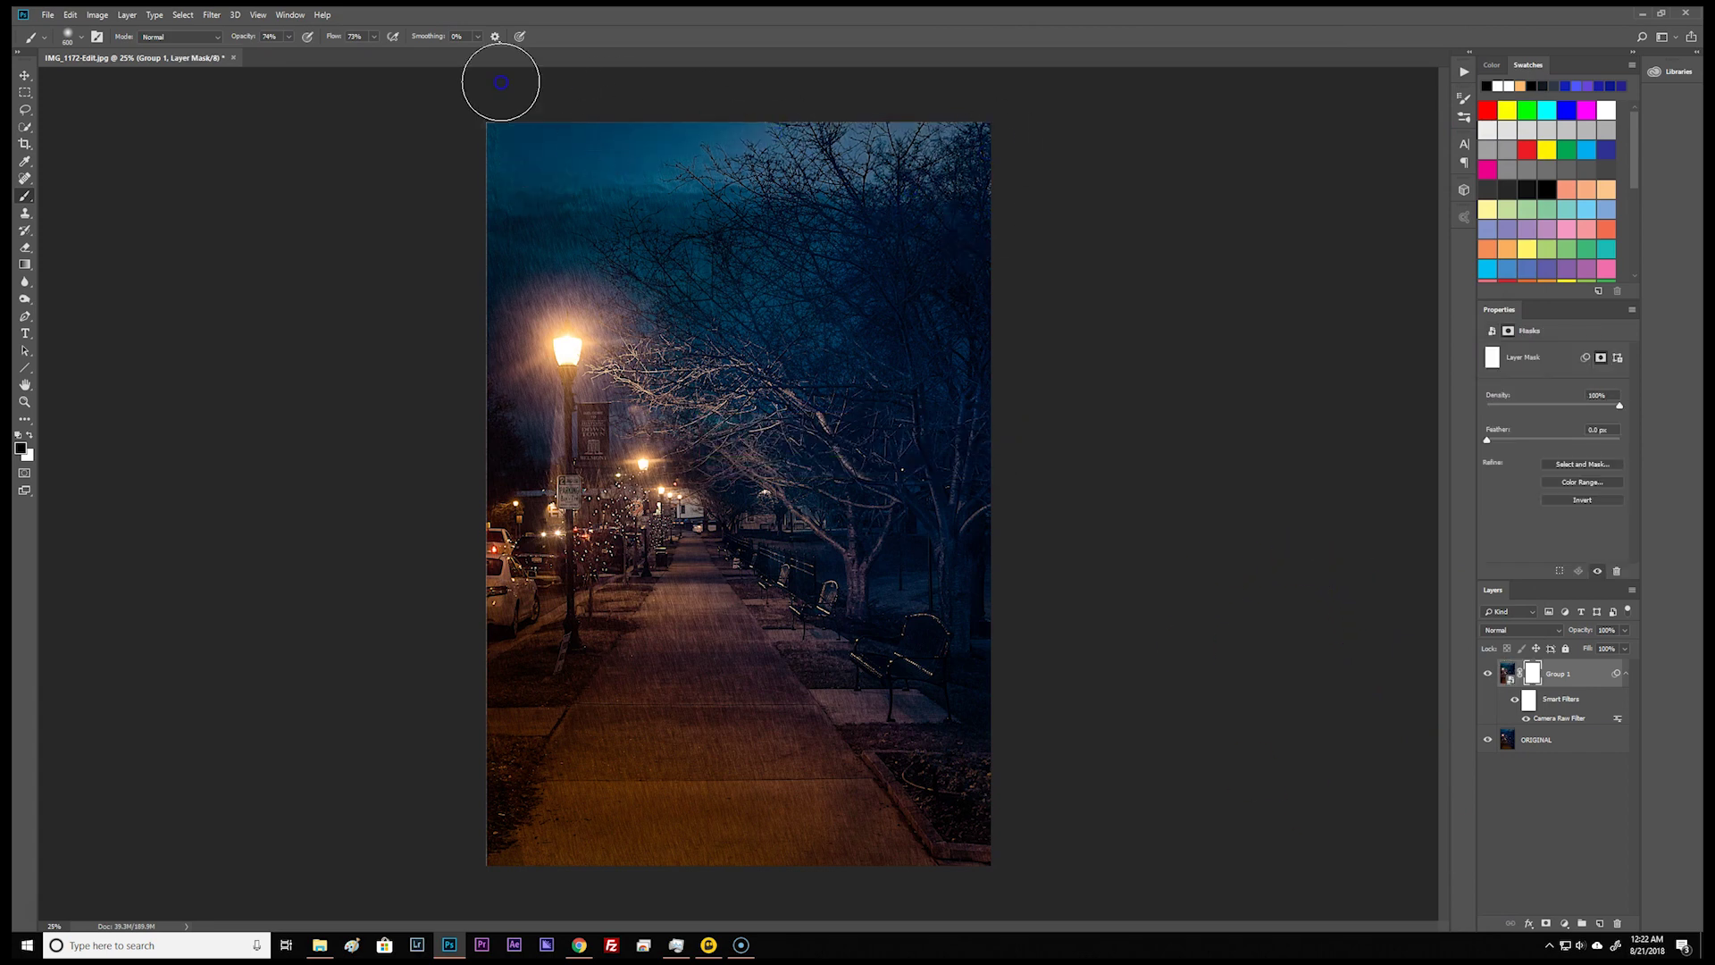
{"action": "left_click_drag", "start_coordinate": [904, 678], "coordinate": [551, 483]}
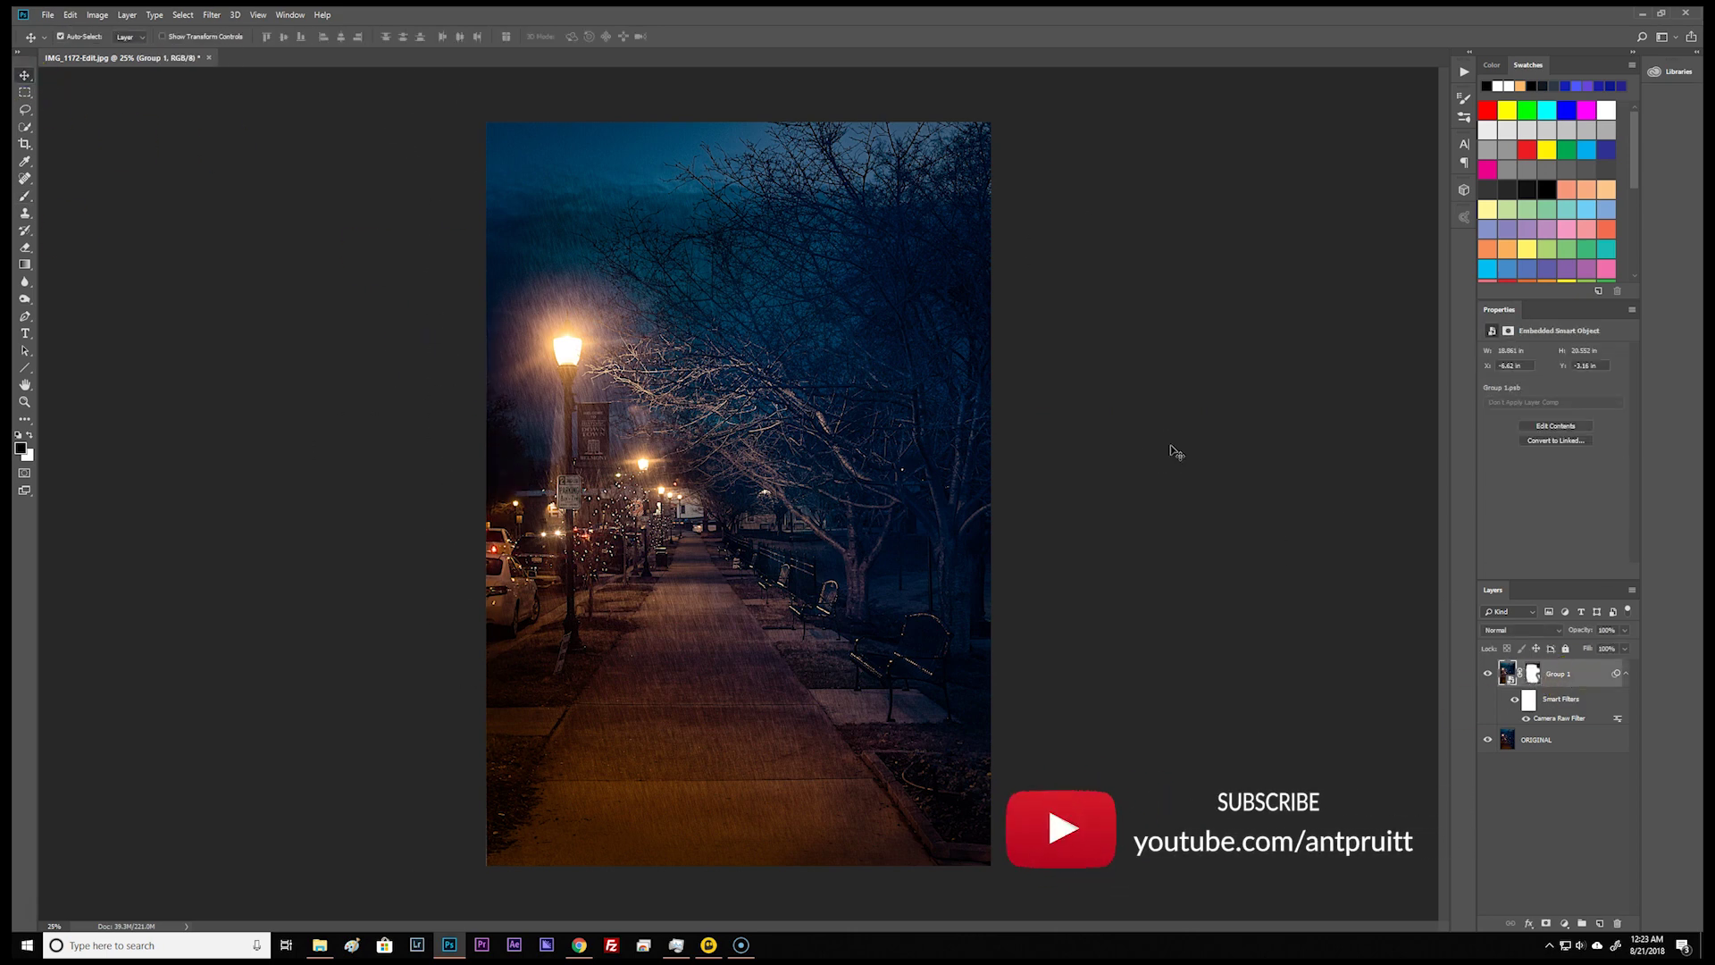
{"action": "left_click", "coordinate": [1488, 674]}
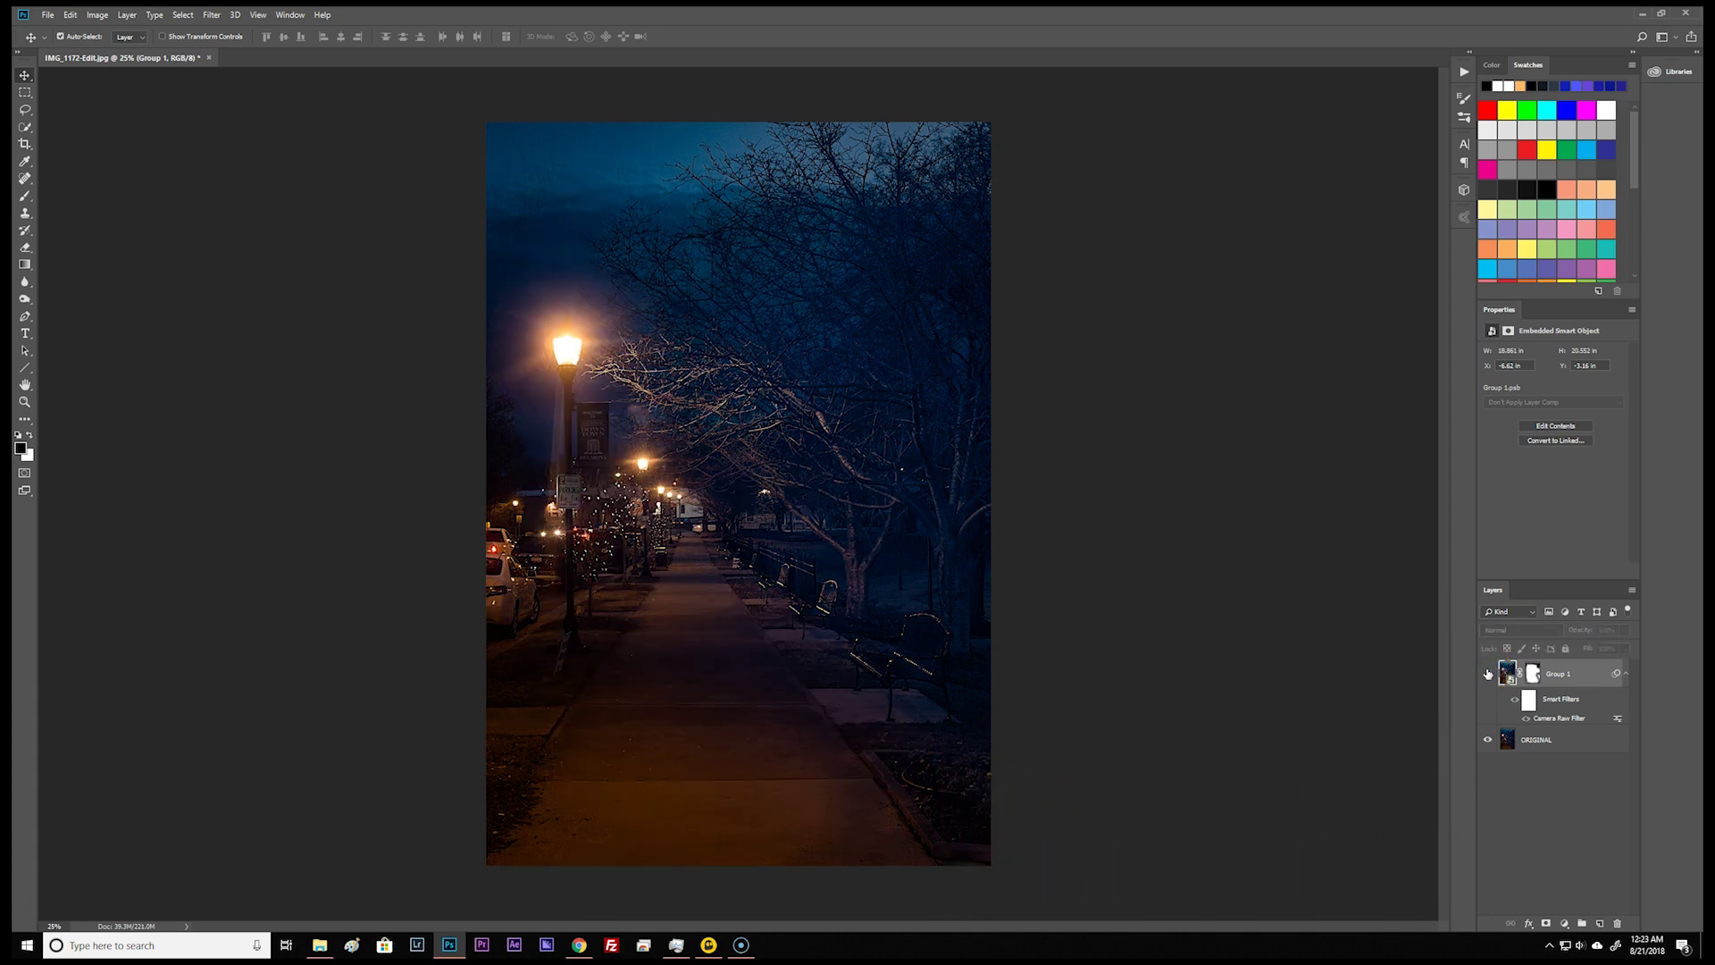
{"action": "left_click", "coordinate": [1488, 674]}
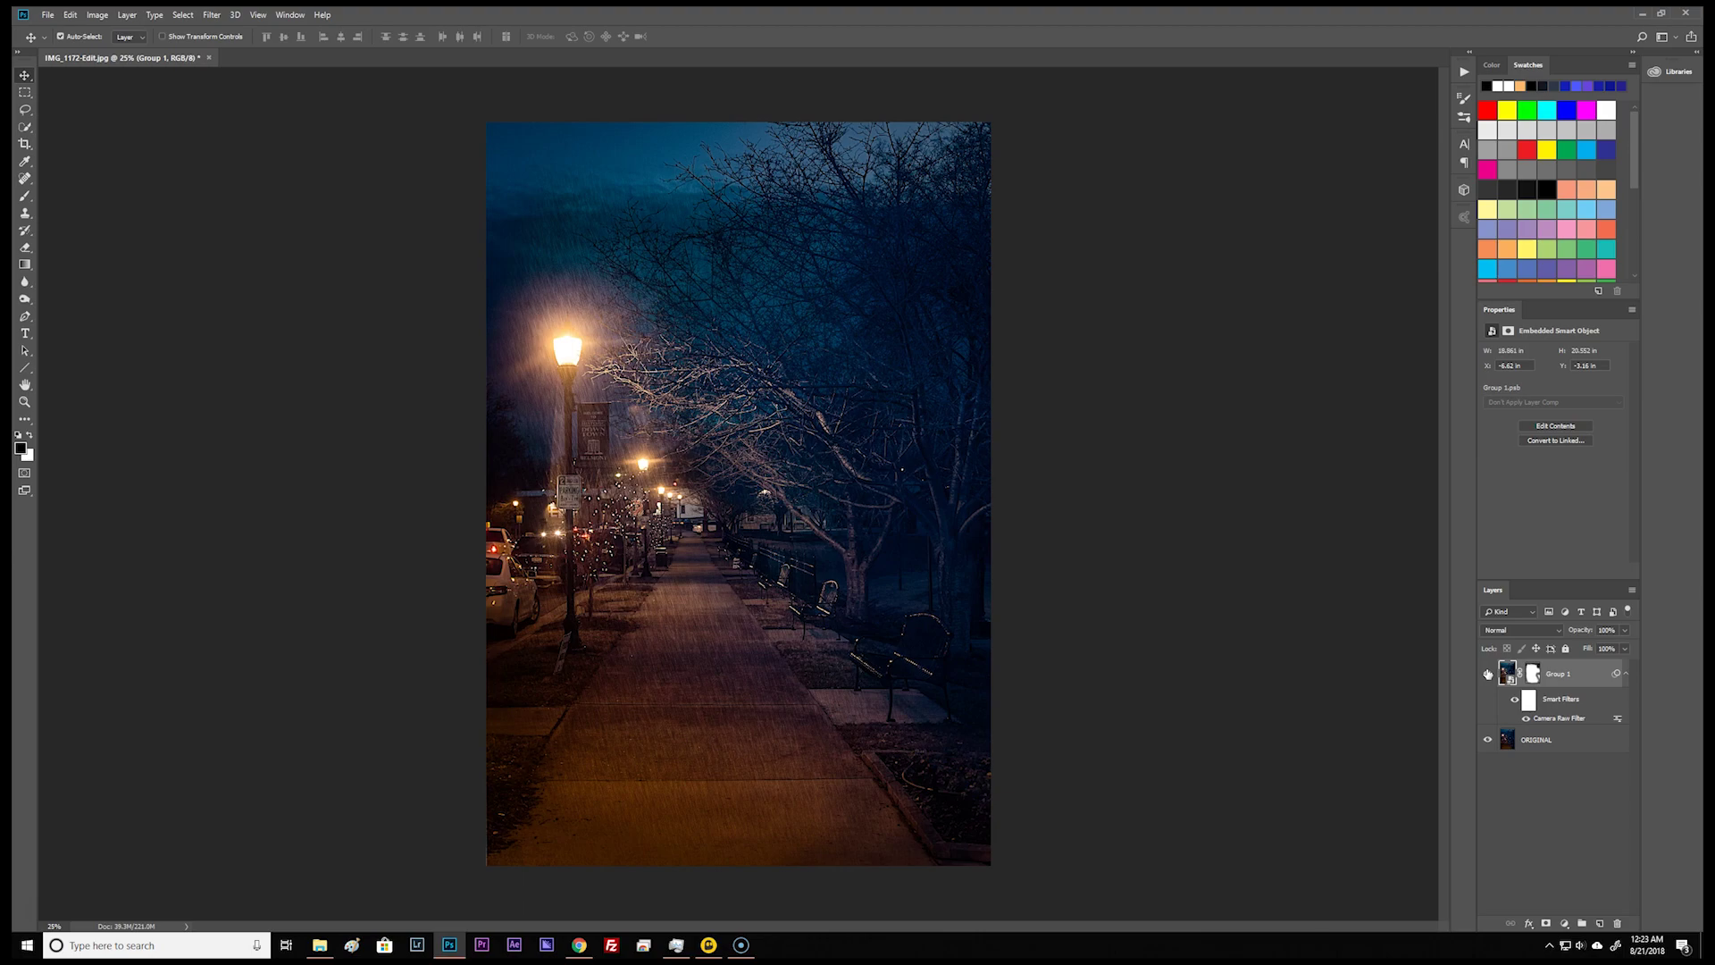